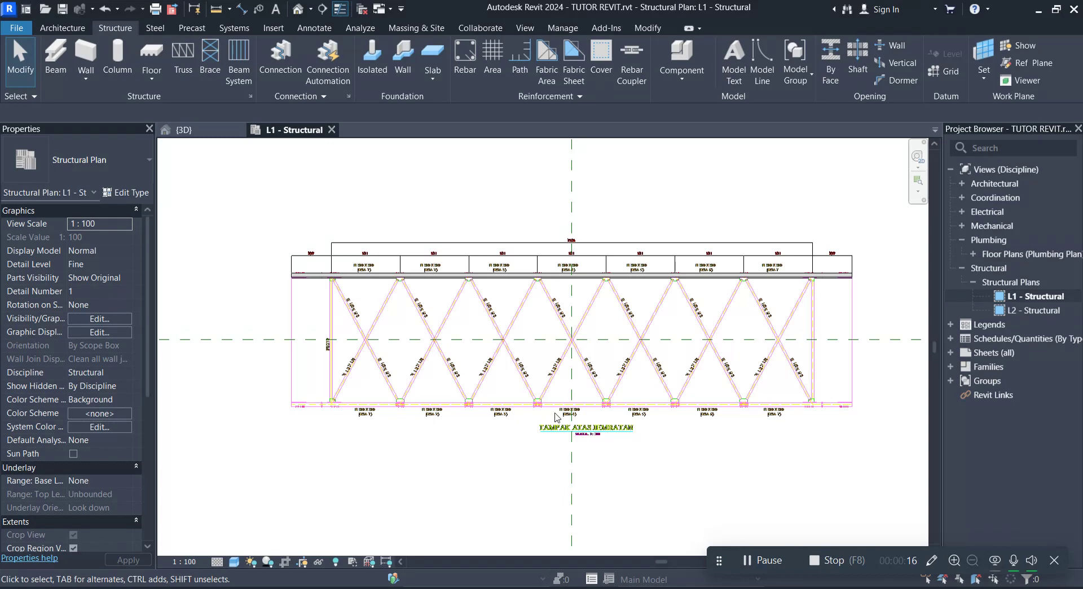
Draw a trial vertical grid at the truss's top-left corner, then delete it.
scroll(621, 313, "up", 1)
scroll(609, 305, "up", 1)
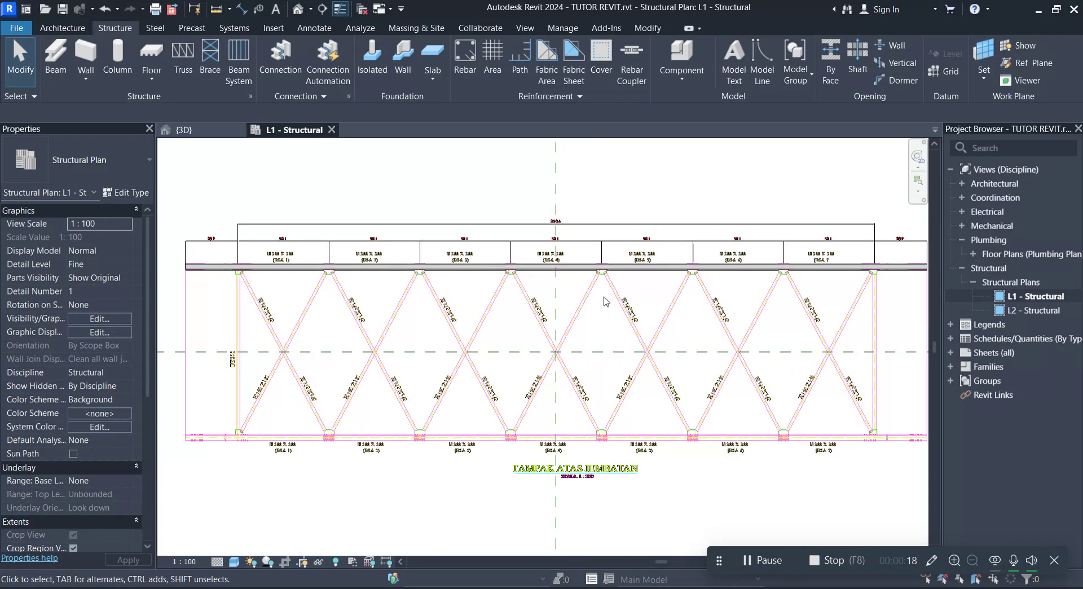
scroll(415, 337, "down", 1)
scroll(400, 271, "down", 1)
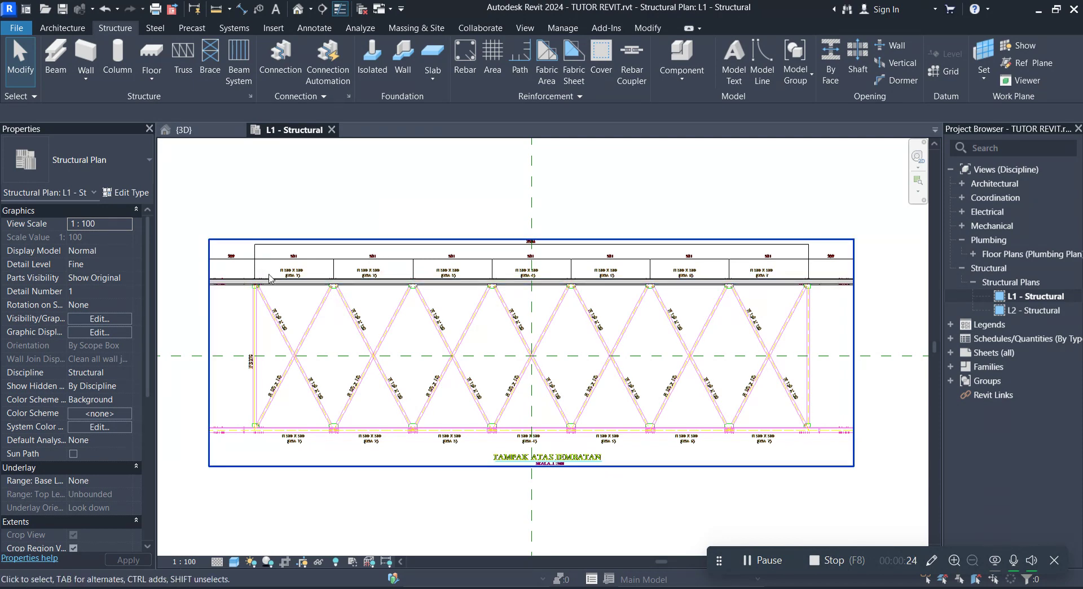
scroll(258, 283, "up", 1)
scroll(258, 284, "up", 1)
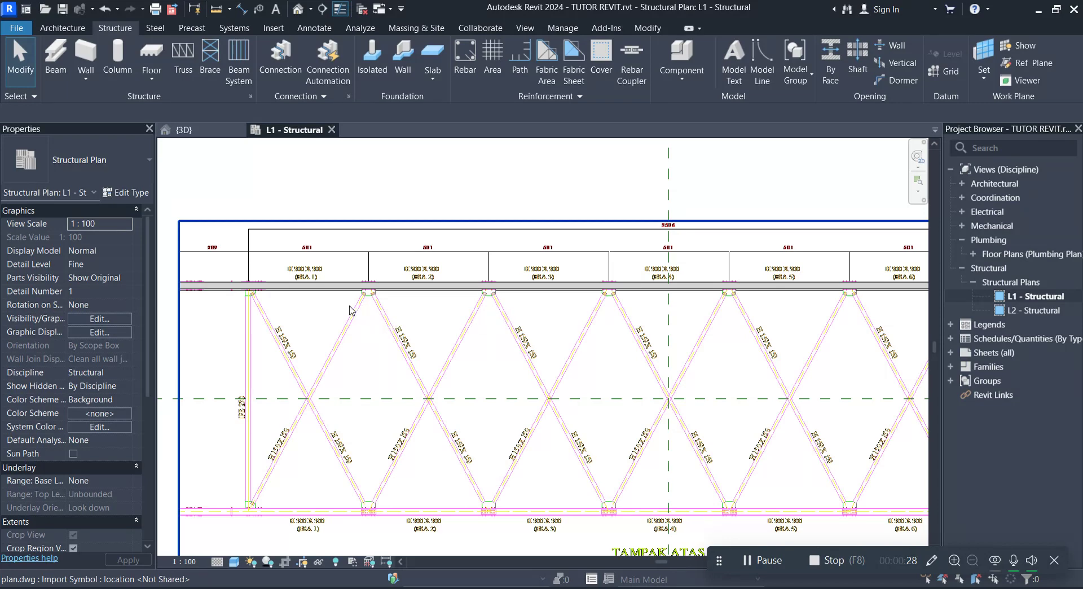
scroll(350, 309, "down", 2)
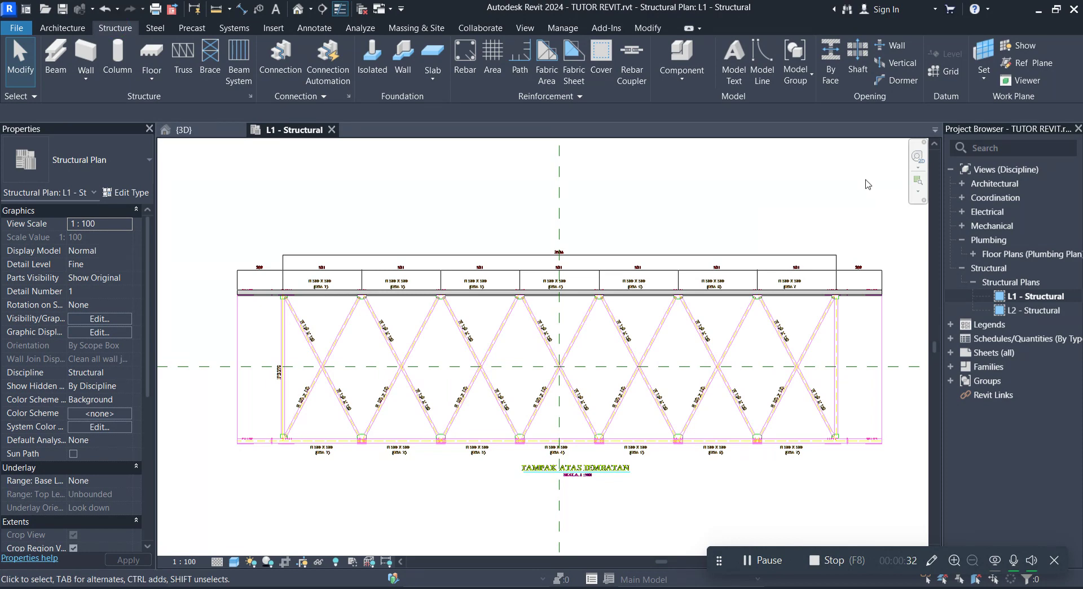
key("g")
key("r")
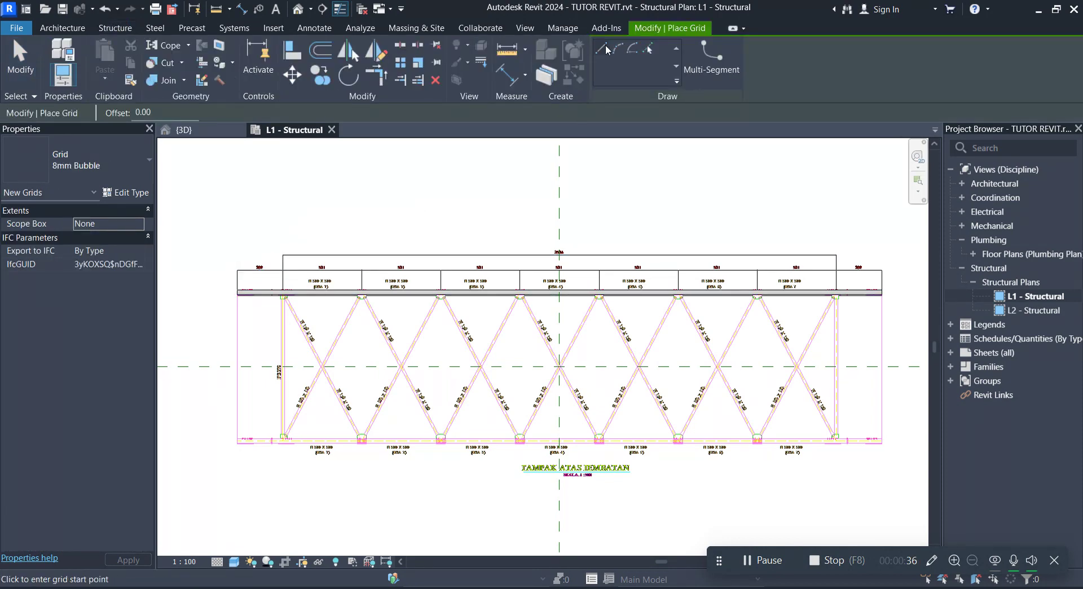
scroll(307, 272, "up", 1)
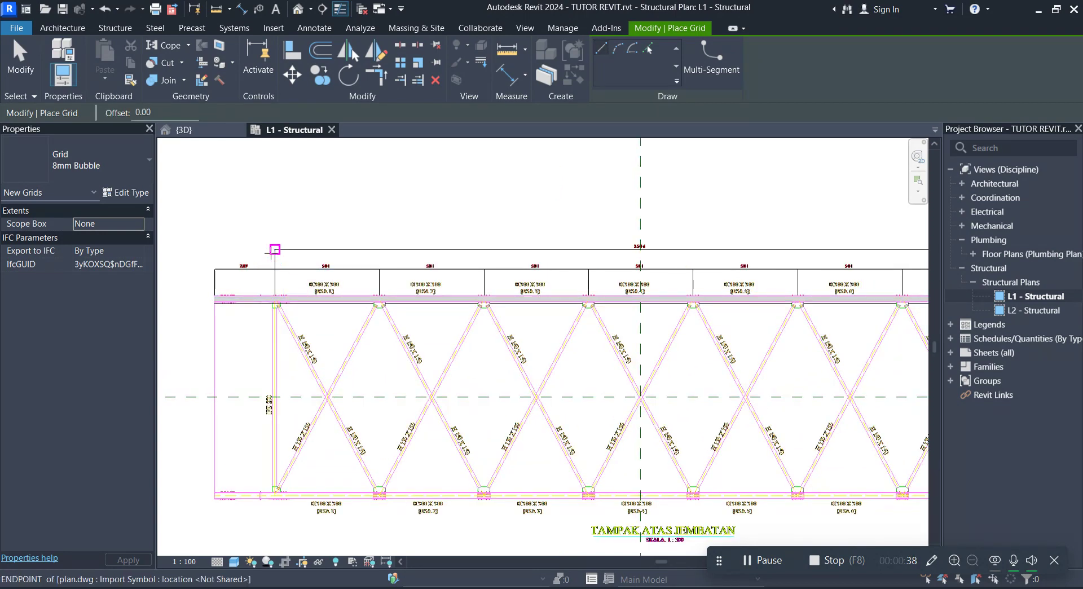
left_click(275, 249)
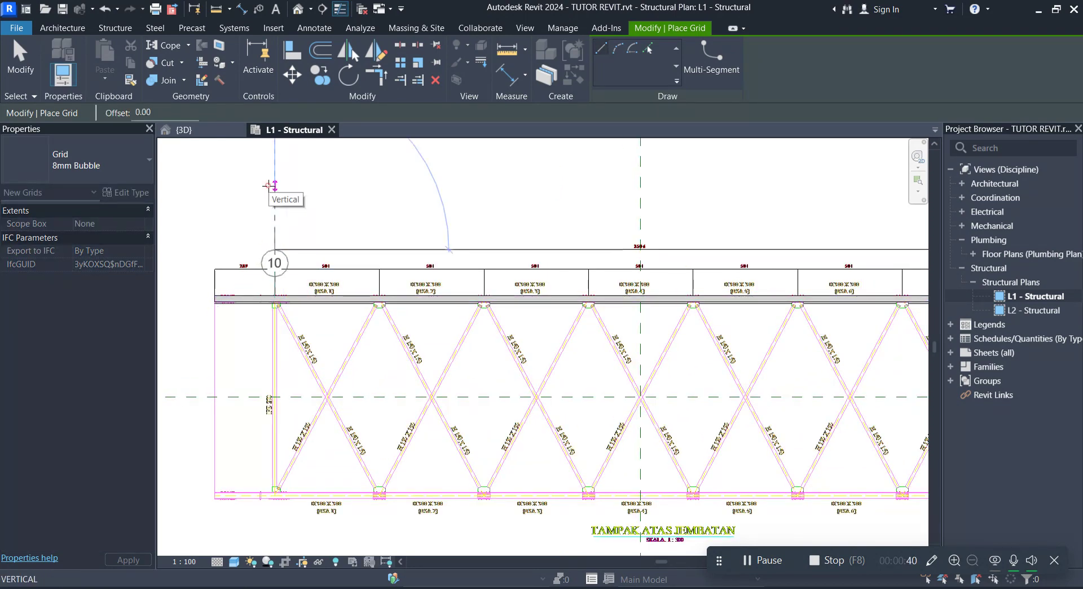
left_click(275, 186)
key("Escape")
key("Escape")
left_click(282, 273)
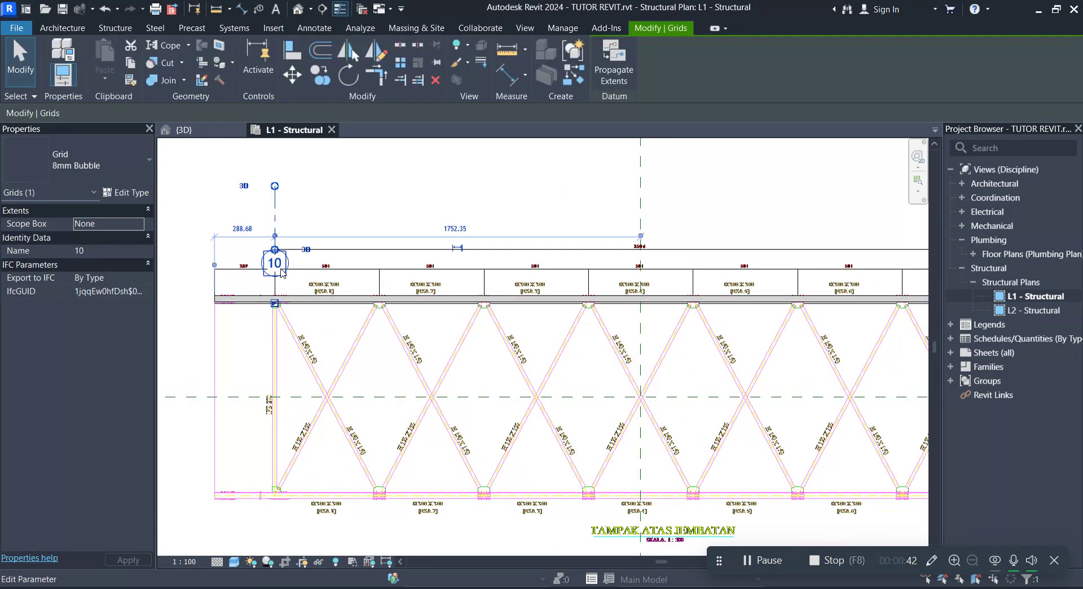
left_click(433, 82)
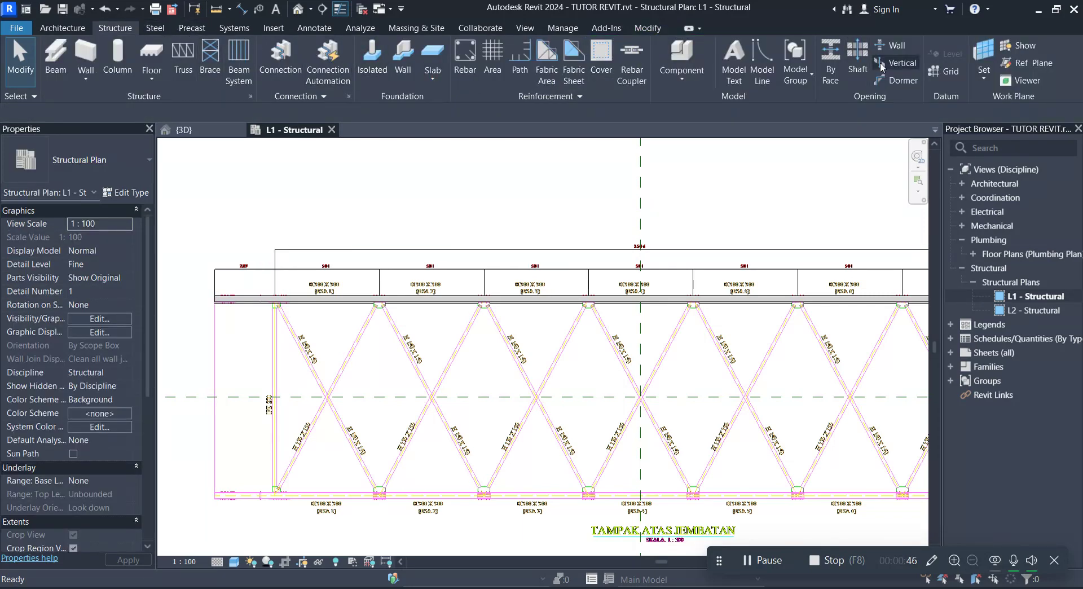
Redraw a vertical grid from the left chord joint down to below the truss.
key("g")
key("r")
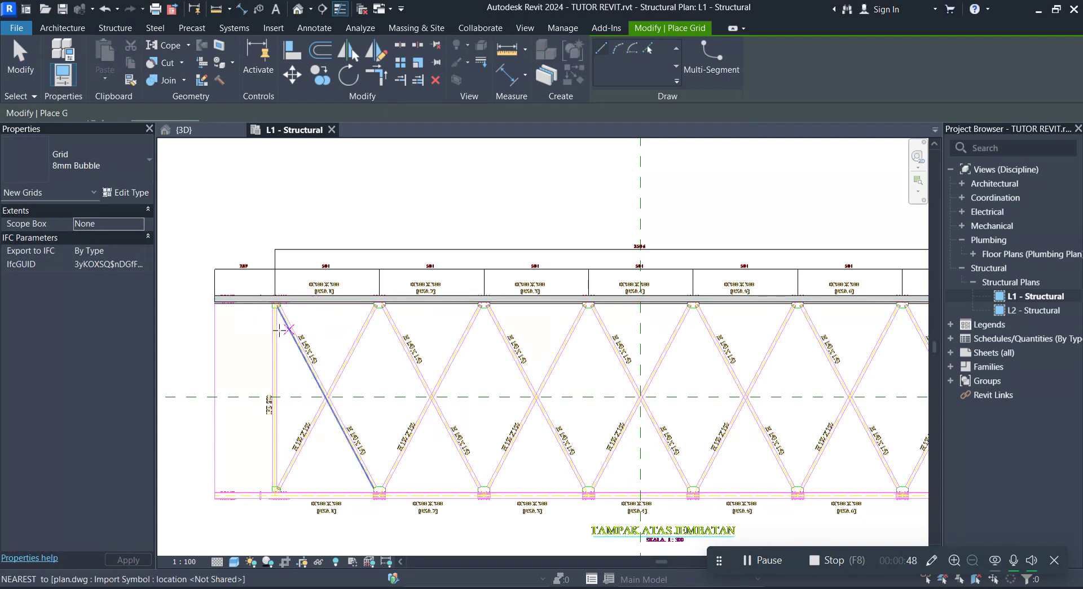
scroll(271, 305, "up", 2)
scroll(268, 305, "up", 2)
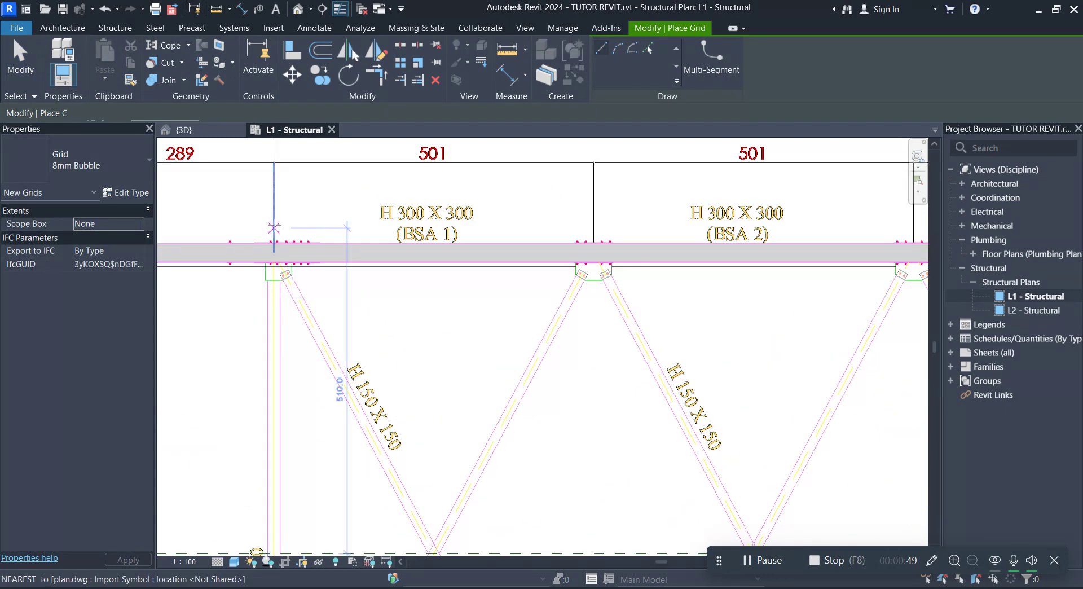
left_click(339, 181)
scroll(338, 181, "down", 2)
scroll(367, 167, "down", 2)
scroll(367, 168, "down", 1)
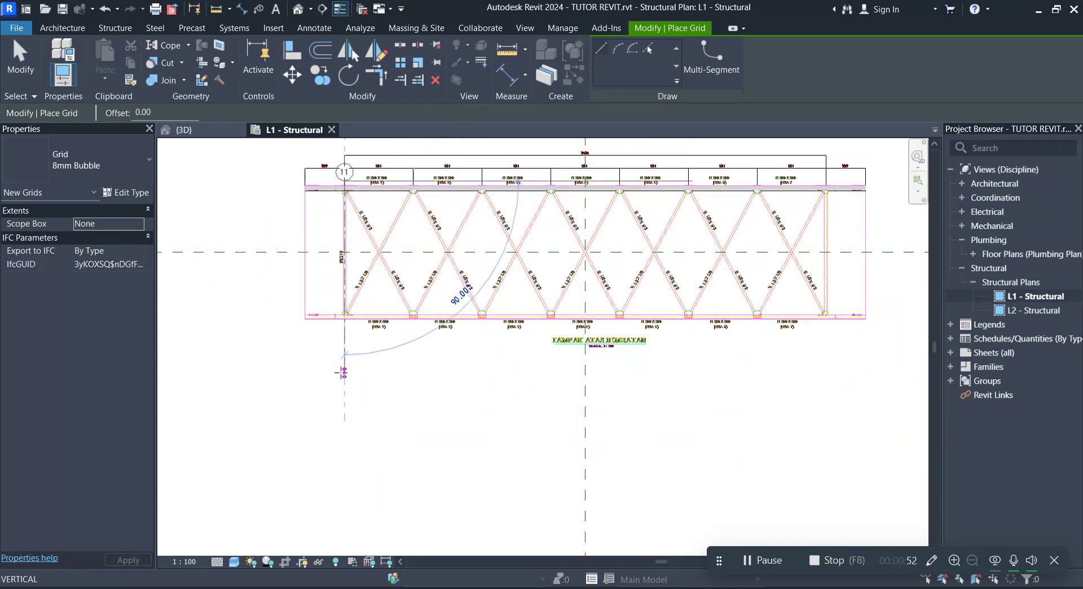
left_click(344, 373)
key("Escape")
key("Escape")
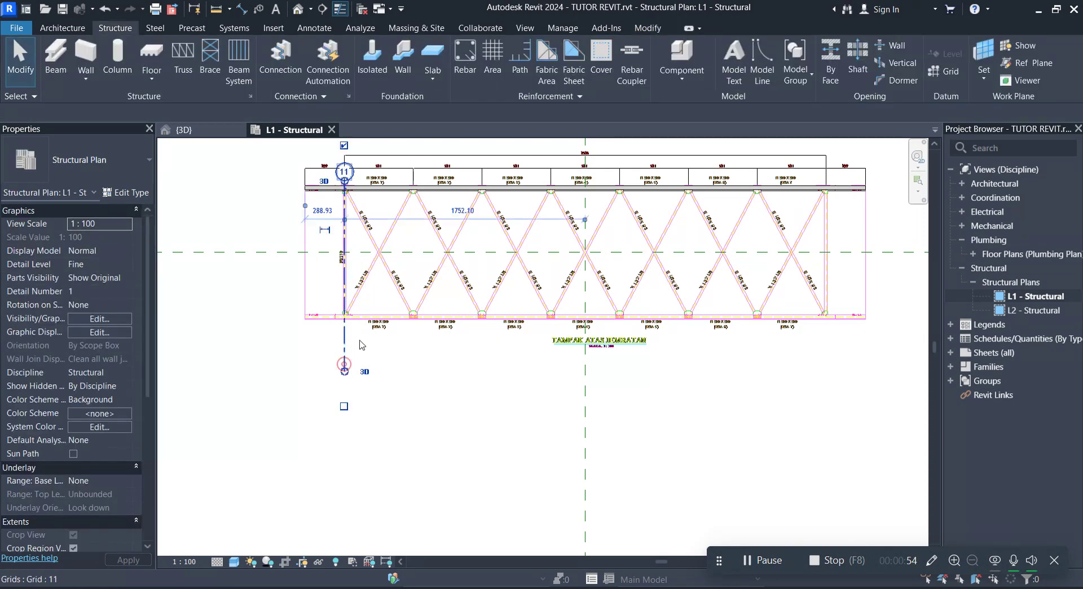
Extend the new grid's top end above the truss and renumber it 1.
left_click(362, 344)
scroll(358, 375, "up", 1)
scroll(316, 367, "up", 1)
scroll(317, 275, "up", 1)
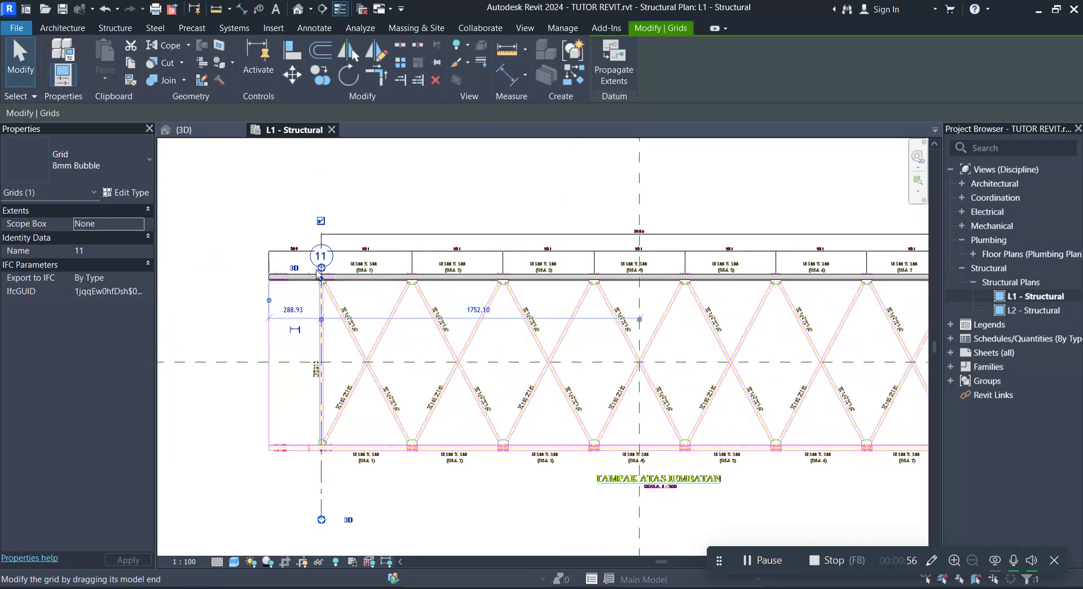
left_click_drag(322, 270, 322, 200)
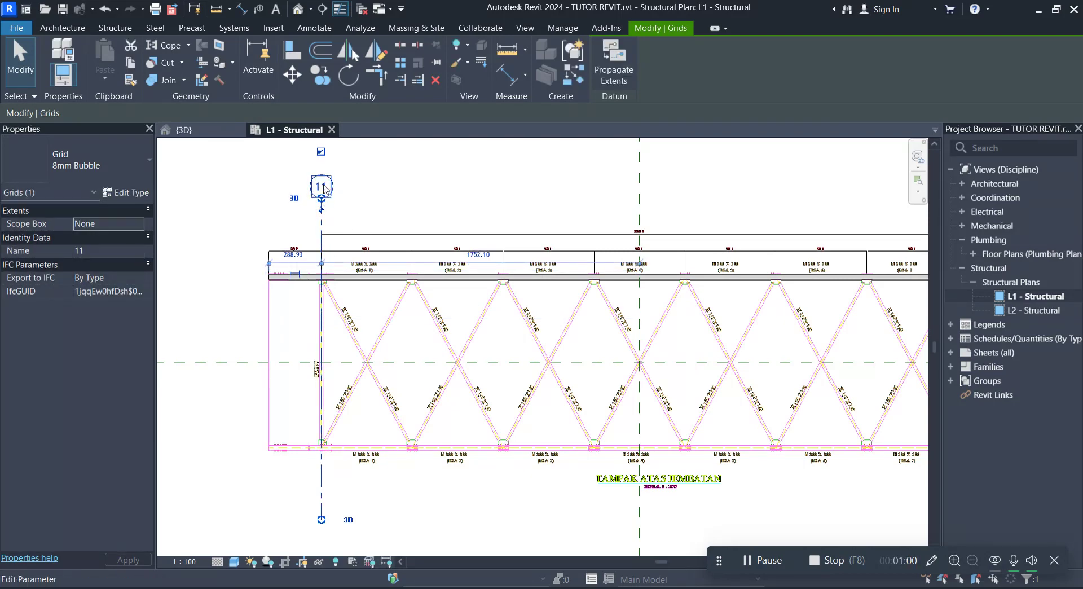
left_click(321, 184)
type("1")
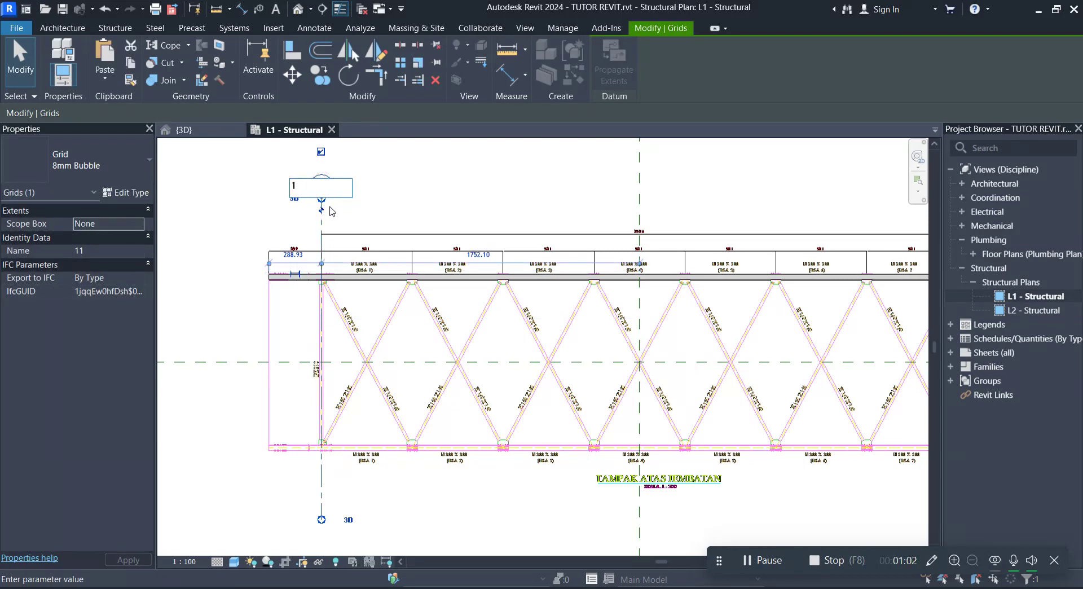
left_click(389, 223)
left_click(399, 192)
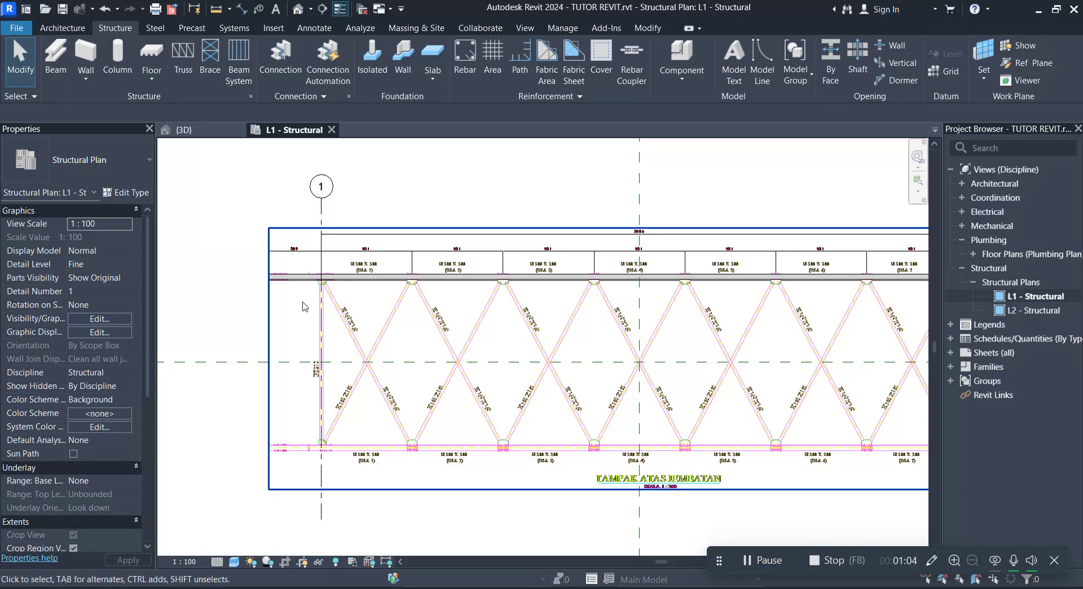
scroll(293, 197, "down", 1)
scroll(294, 198, "down", 1)
middle_click_drag(330, 432, 327, 459)
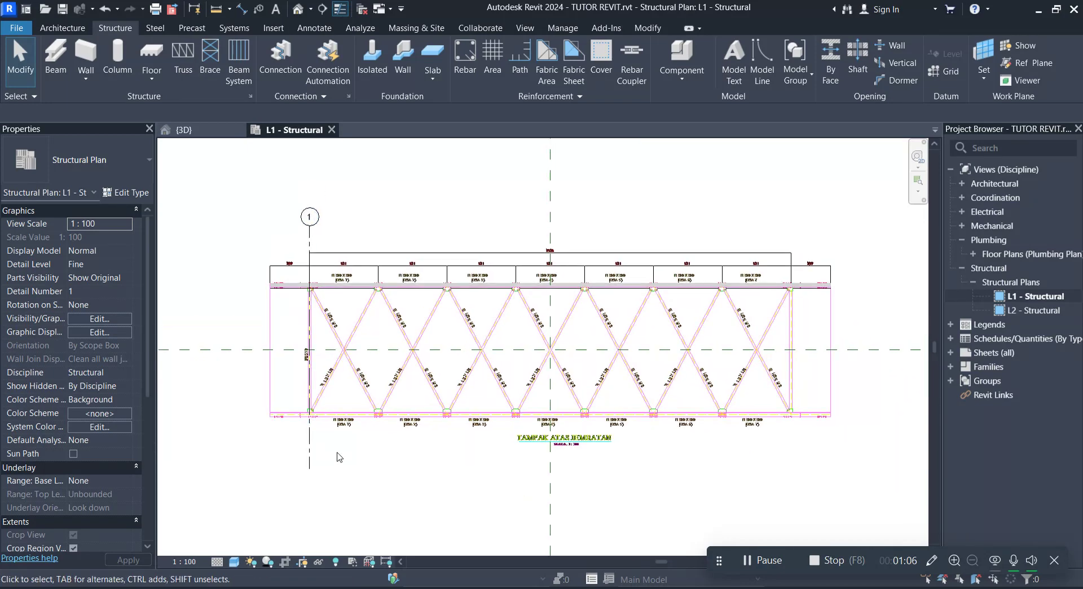
scroll(348, 295, "up", 1)
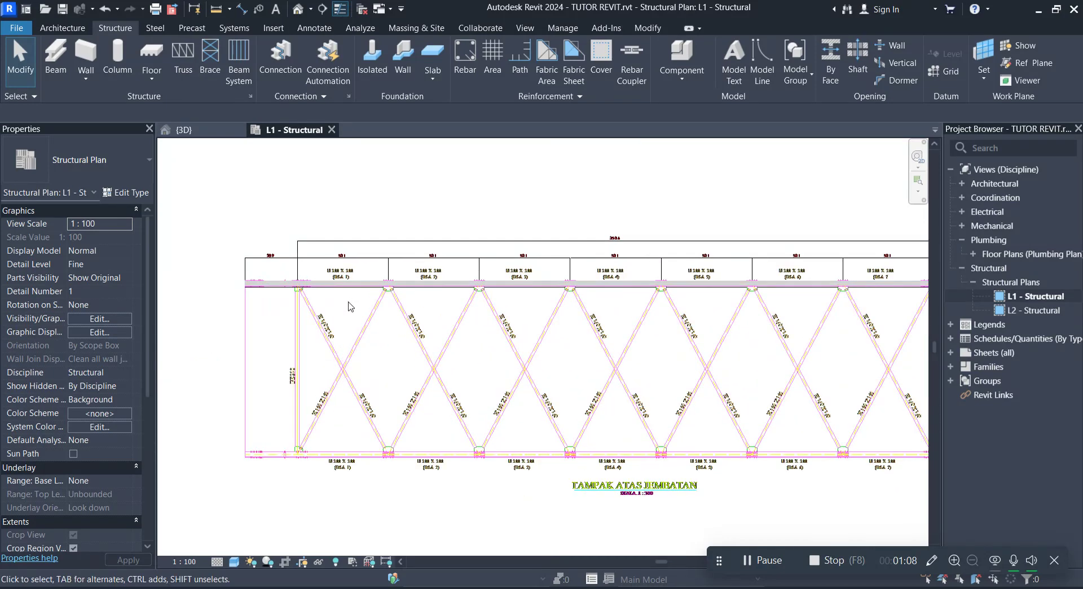
middle_click_drag(359, 301, 327, 305)
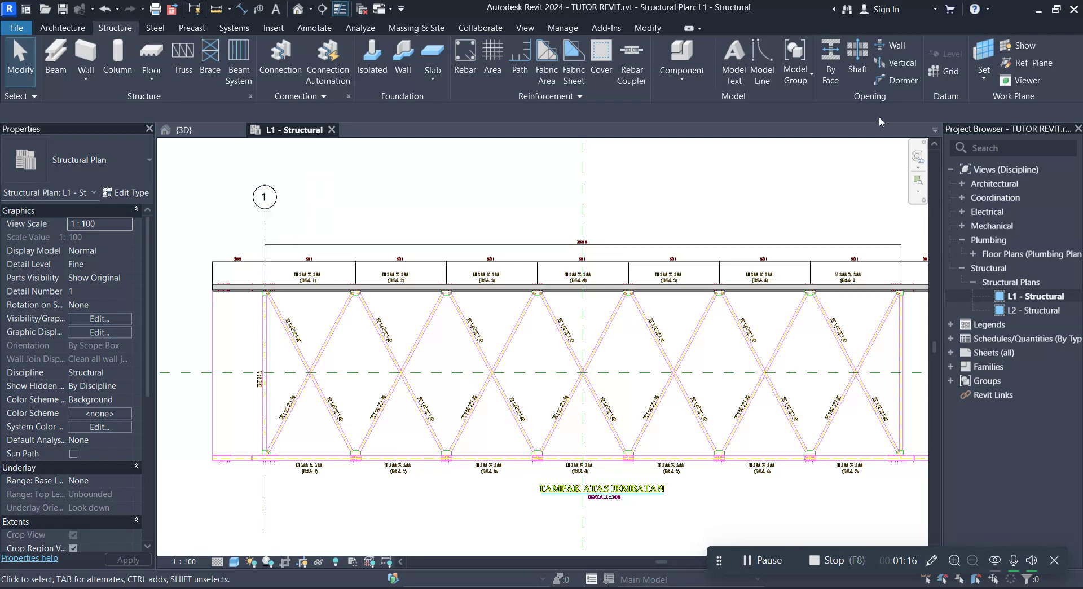
Using Grid Pick Lines with a 501 offset, create grids 2, 3 and 4 from the previous grids.
left_click(941, 72)
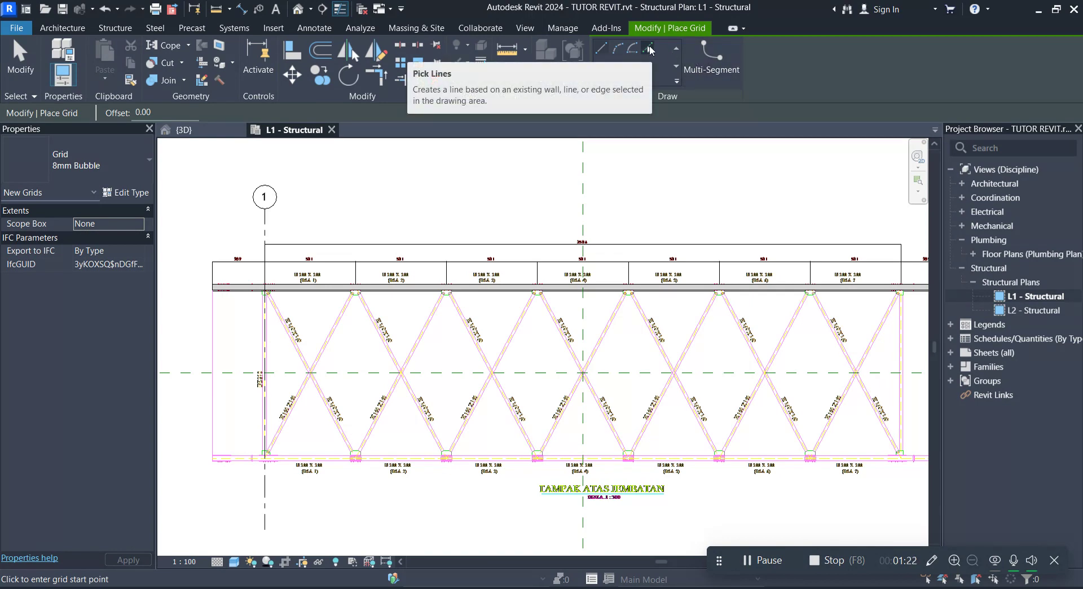
left_click(650, 49)
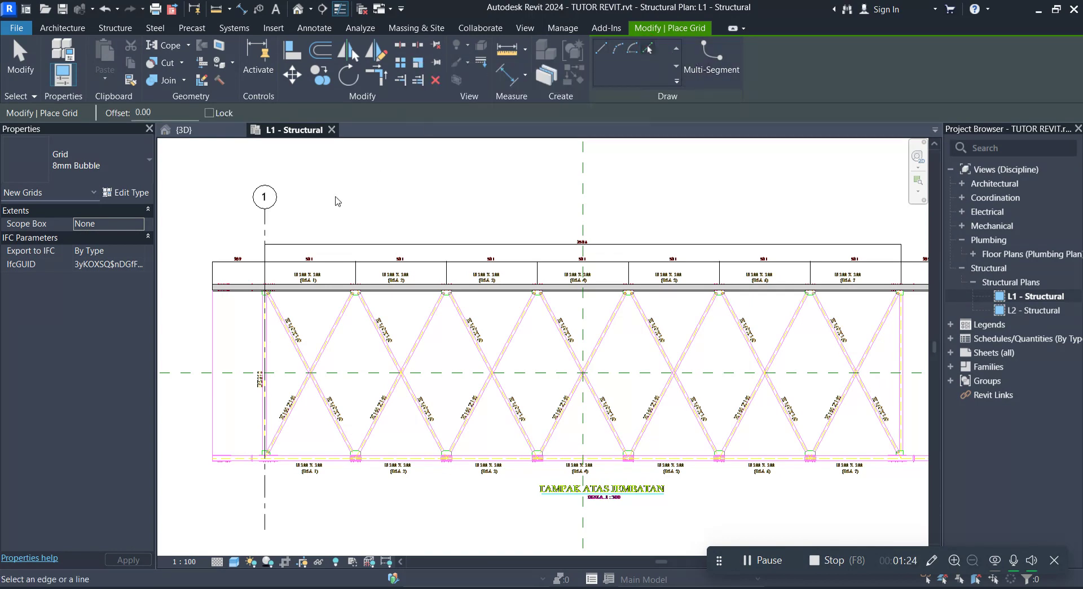
scroll(333, 226, "up", 1)
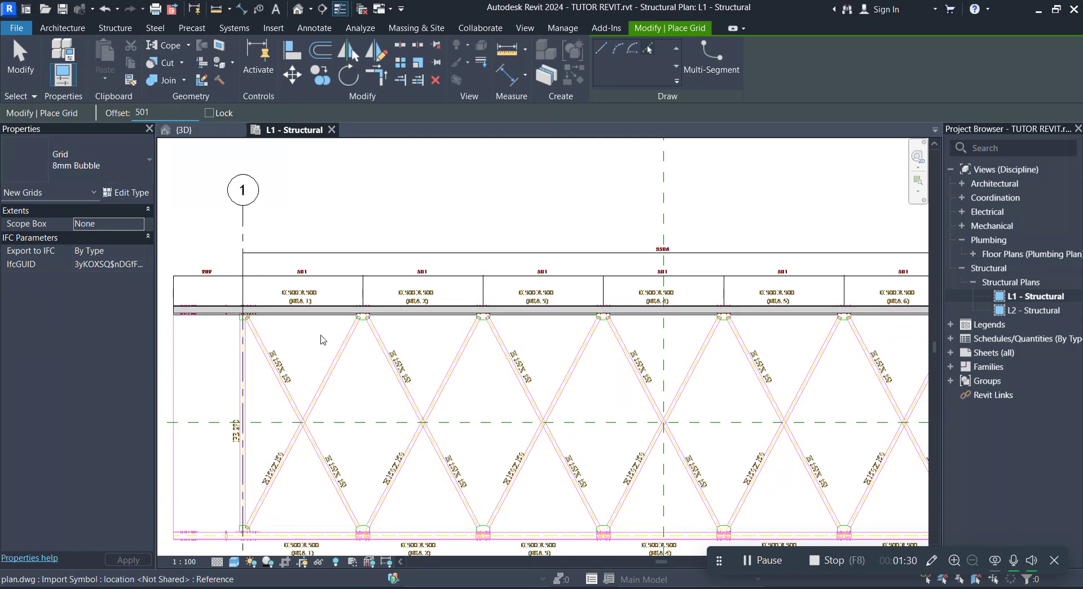
scroll(277, 291, "up", 2)
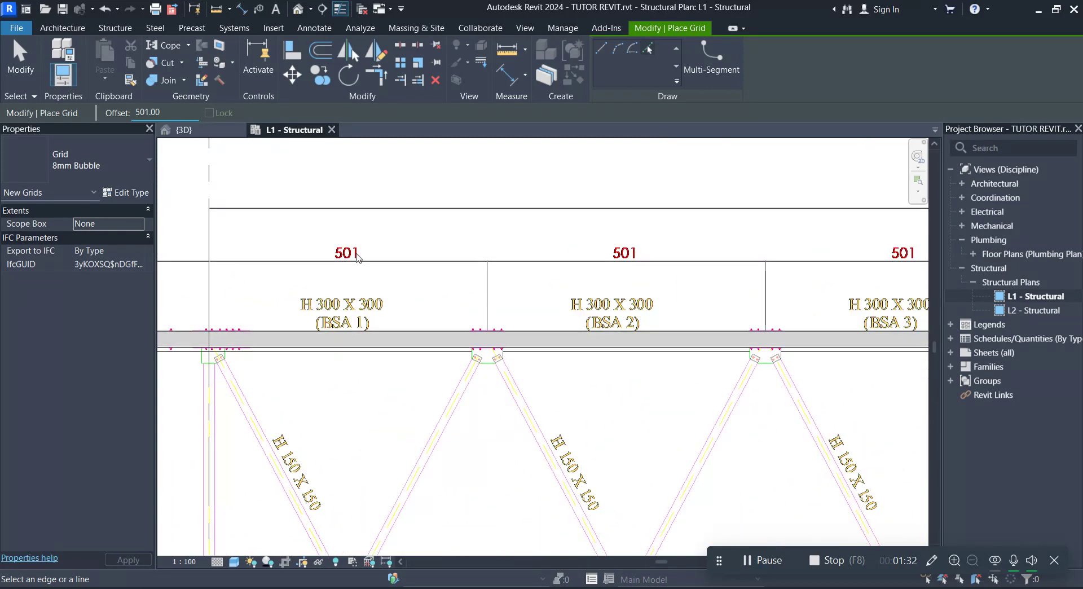
scroll(328, 285, "down", 2)
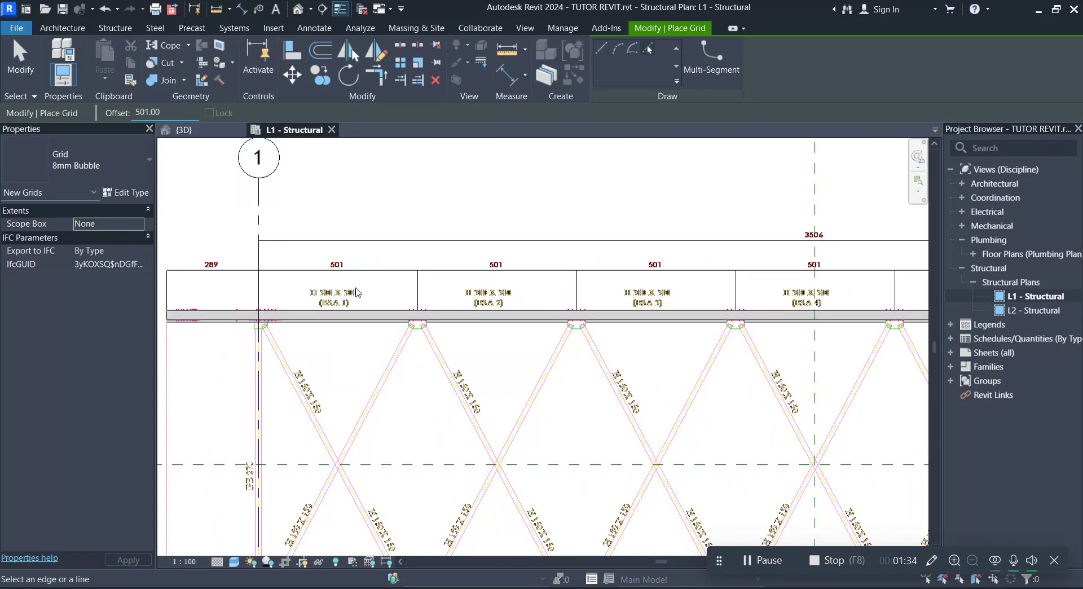
scroll(356, 292, "down", 1)
scroll(359, 282, "down", 1)
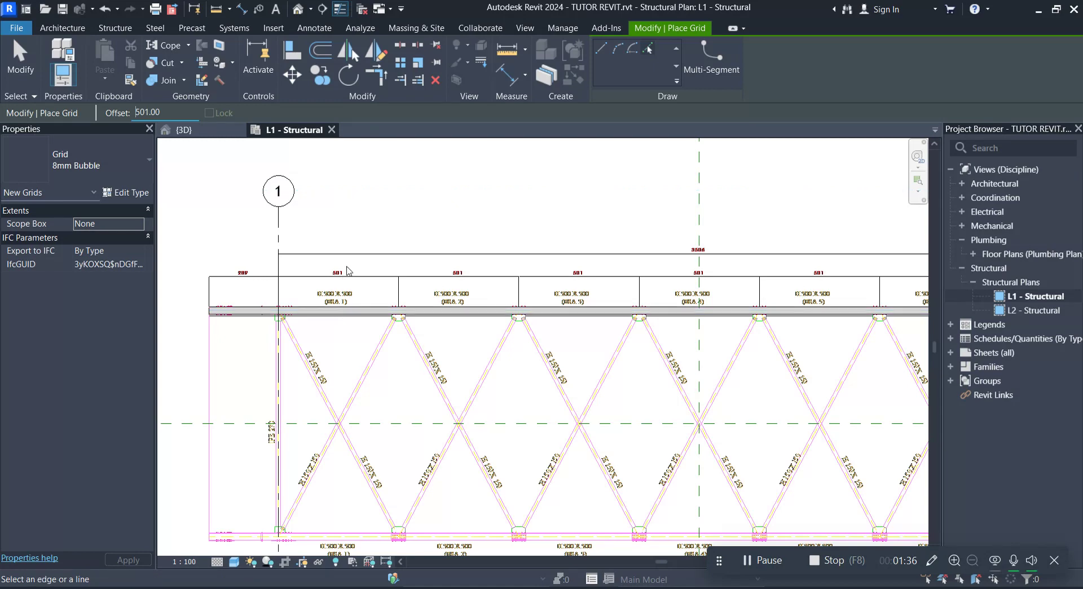
scroll(364, 263, "up", 1)
scroll(357, 270, "up", 1)
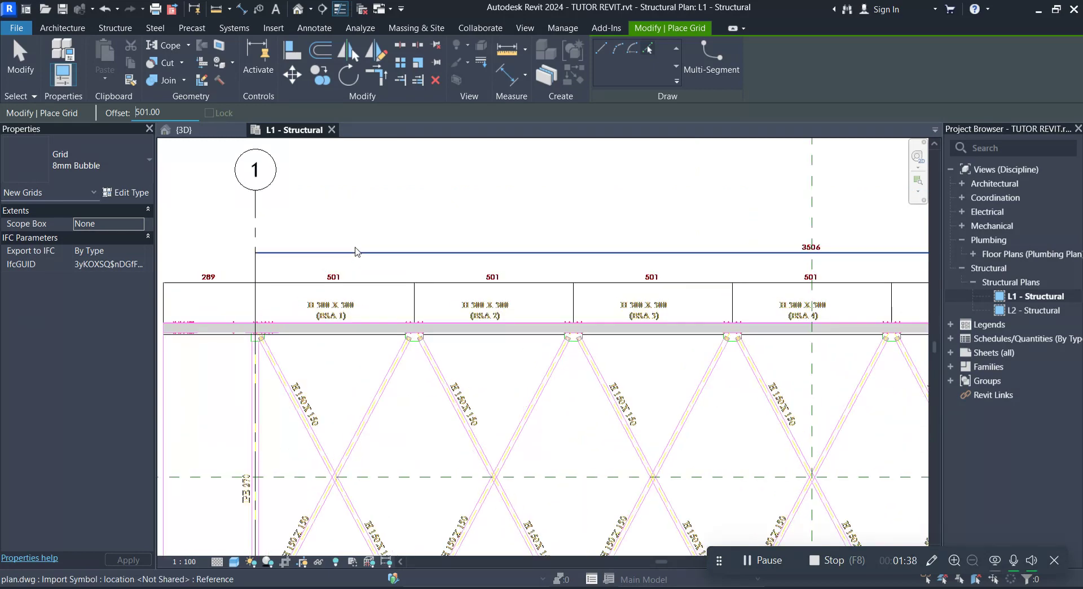
scroll(356, 265, "up", 1)
scroll(327, 331, "down", 1)
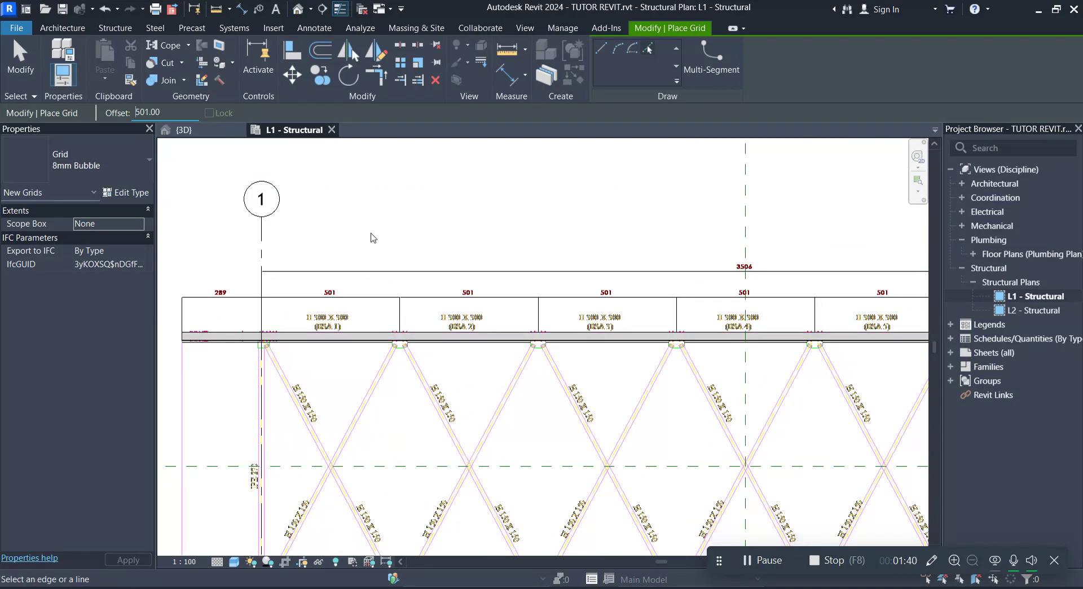
left_click(263, 248)
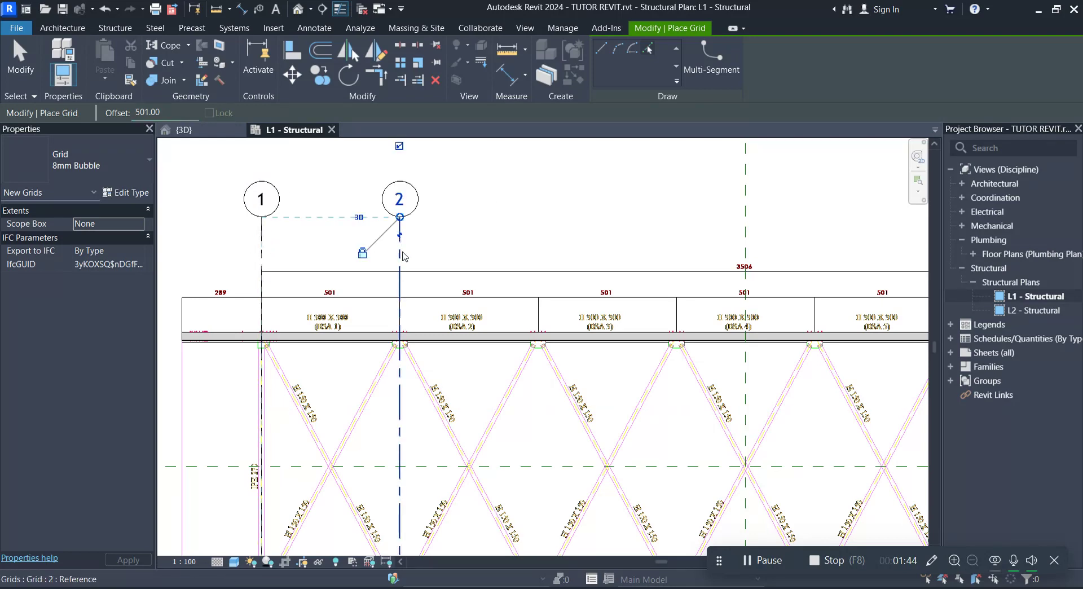
left_click(401, 256)
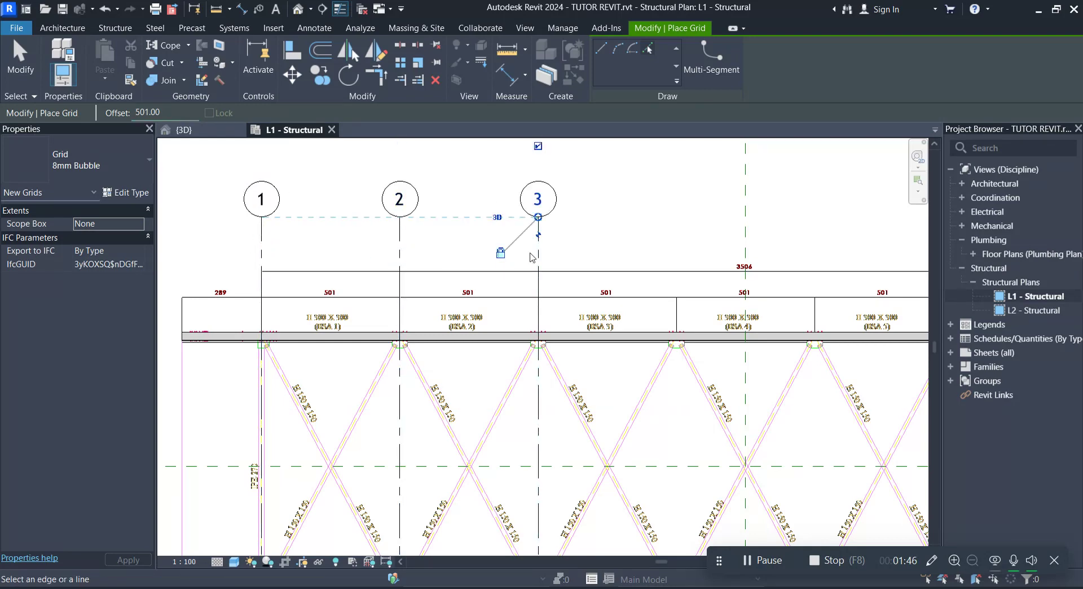
left_click(540, 254)
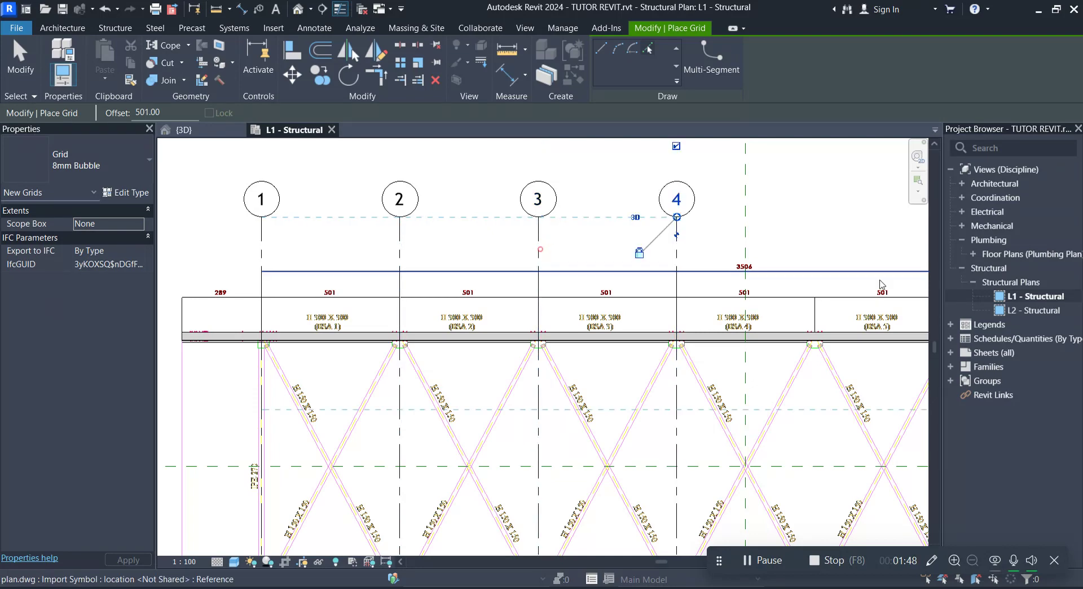
Pan along the truss and create grids 5 through 8 at 501 offsets the same way.
middle_click_drag(864, 271, 460, 295)
scroll(382, 292, "down", 2)
scroll(383, 292, "up", 1)
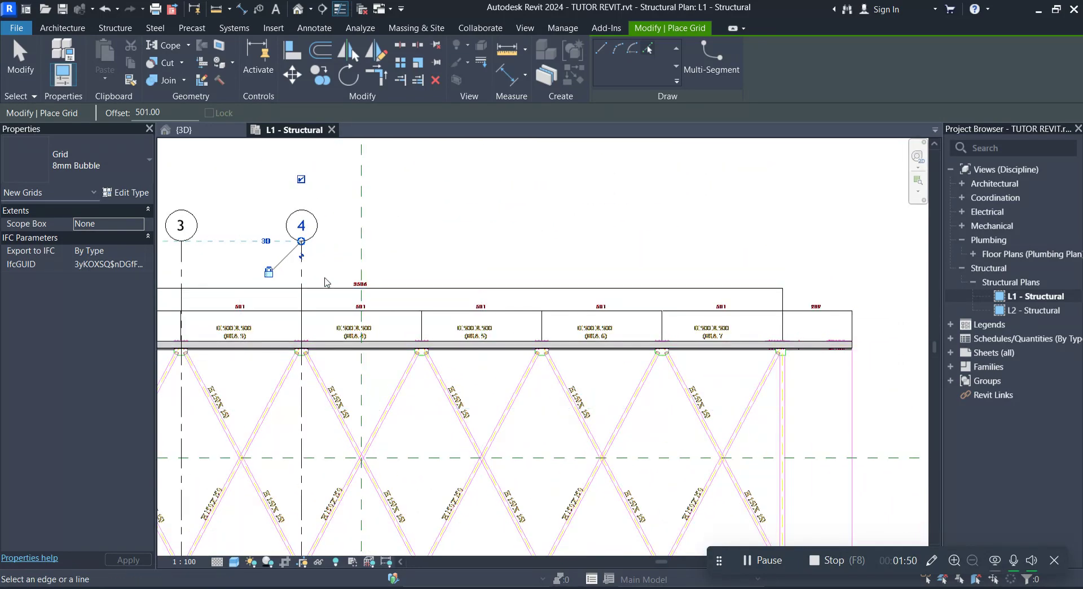
left_click(312, 272)
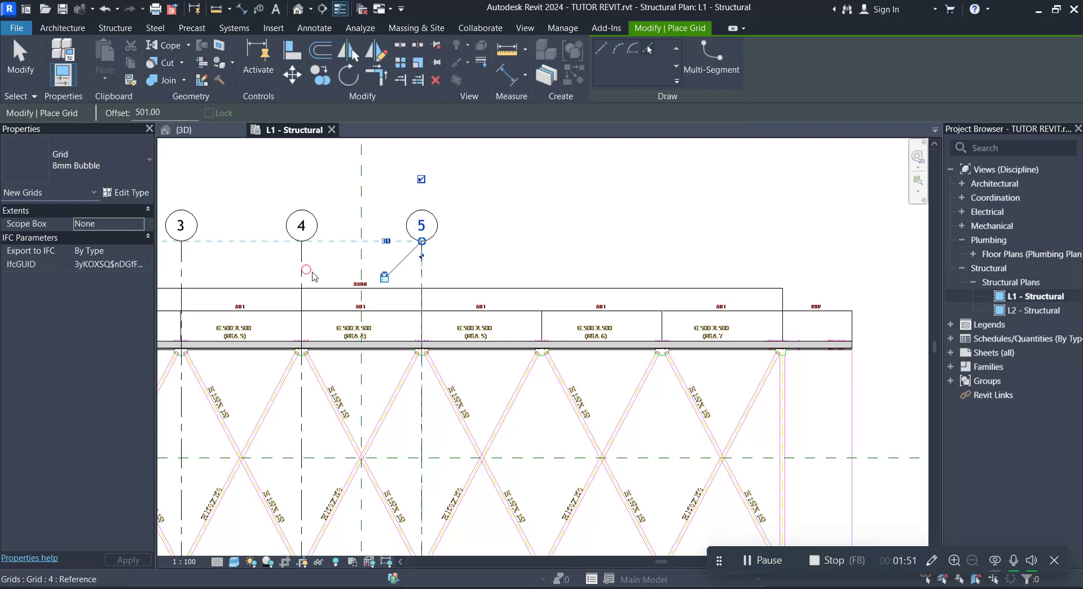
left_click(425, 277)
left_click(546, 278)
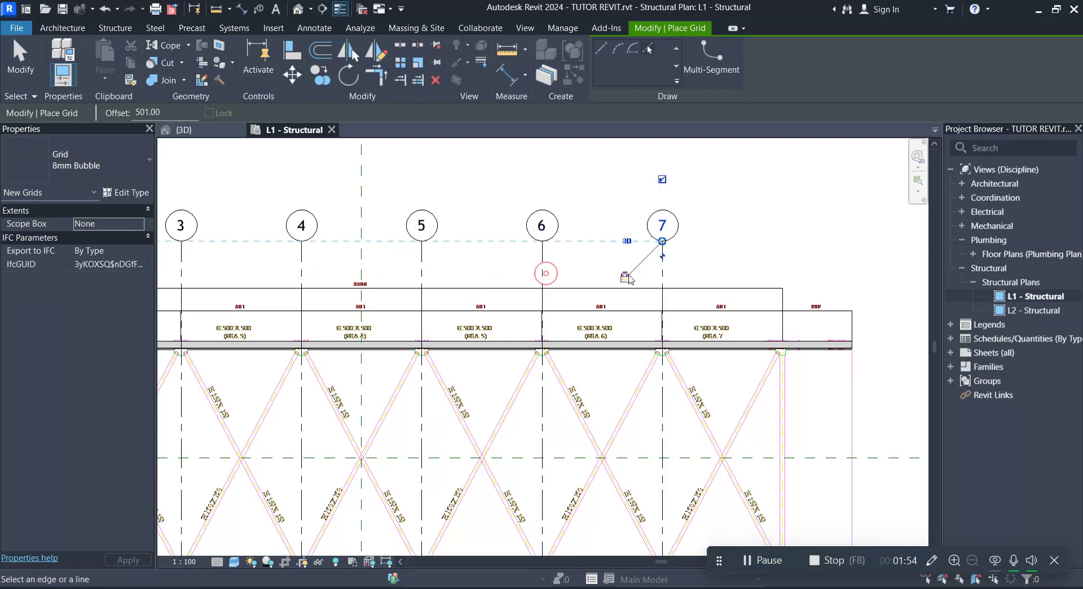
left_click(663, 278)
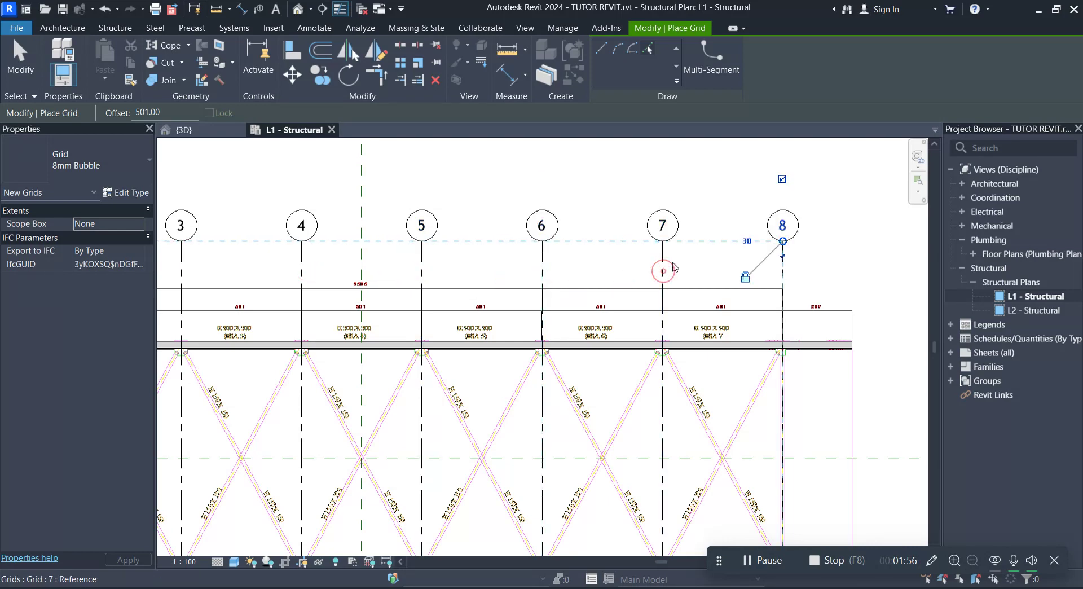
scroll(706, 247, "down", 2)
scroll(705, 248, "down", 1)
key("Escape")
key("Escape")
scroll(561, 327, "up", 1)
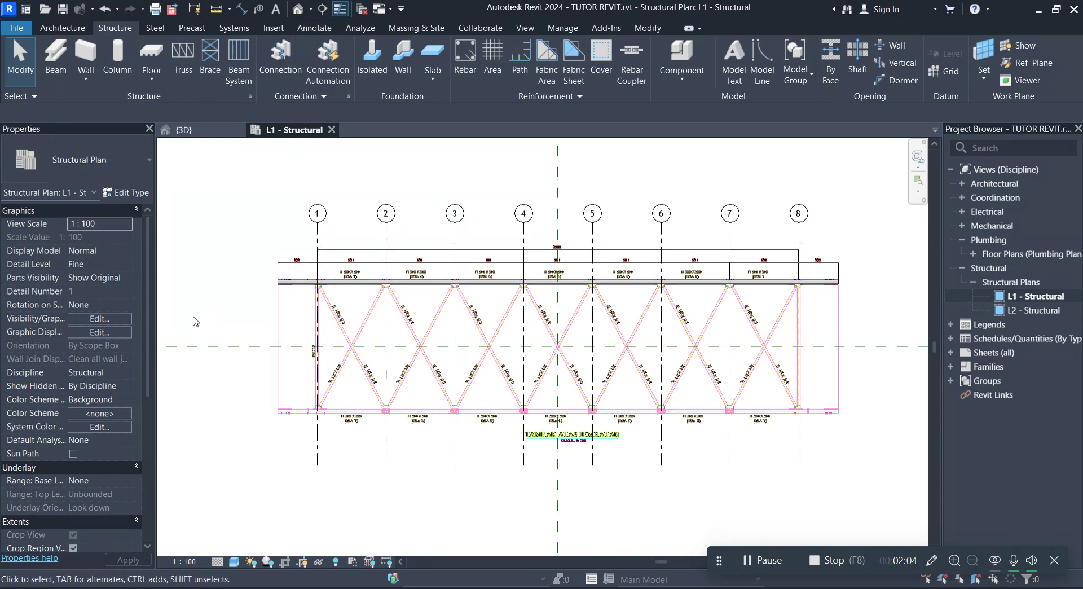
Draw a section line along the reference plane, running past the truss's right side.
scroll(482, 333, "down", 1)
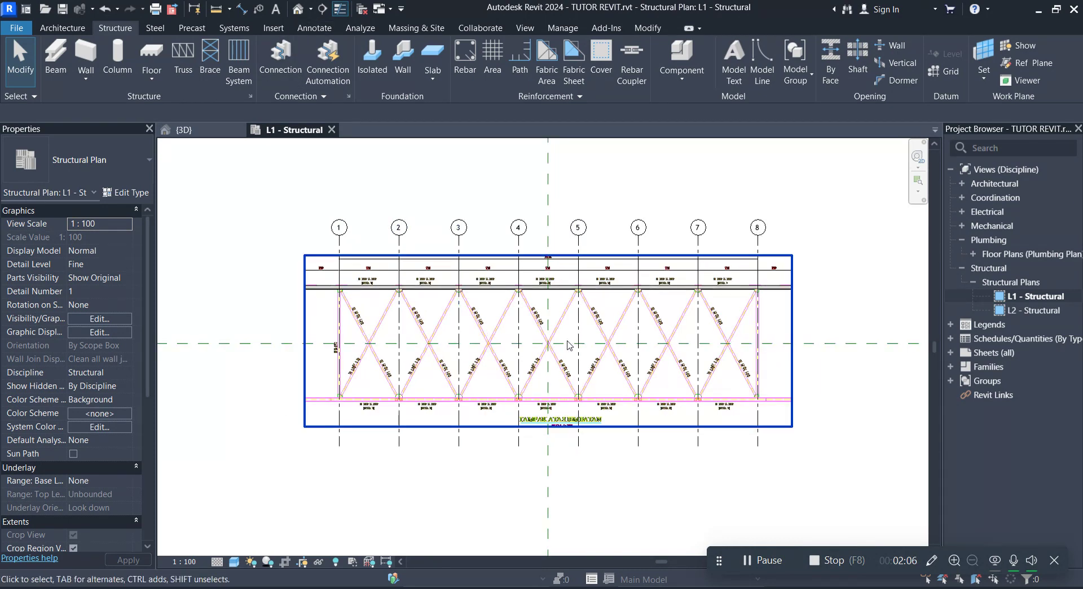
scroll(792, 346, "up", 1)
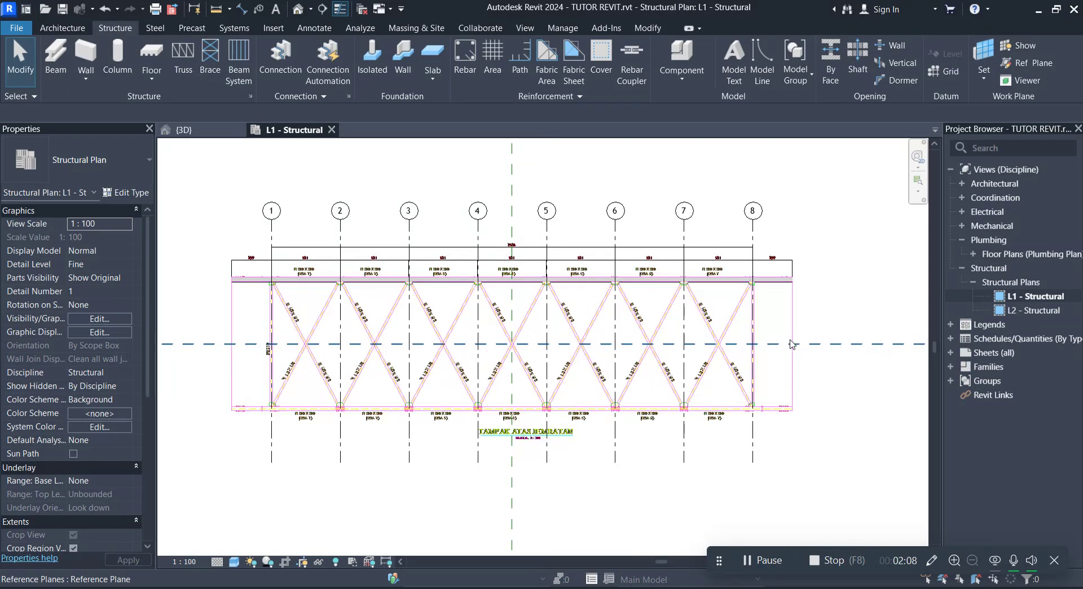
scroll(709, 331, "down", 1)
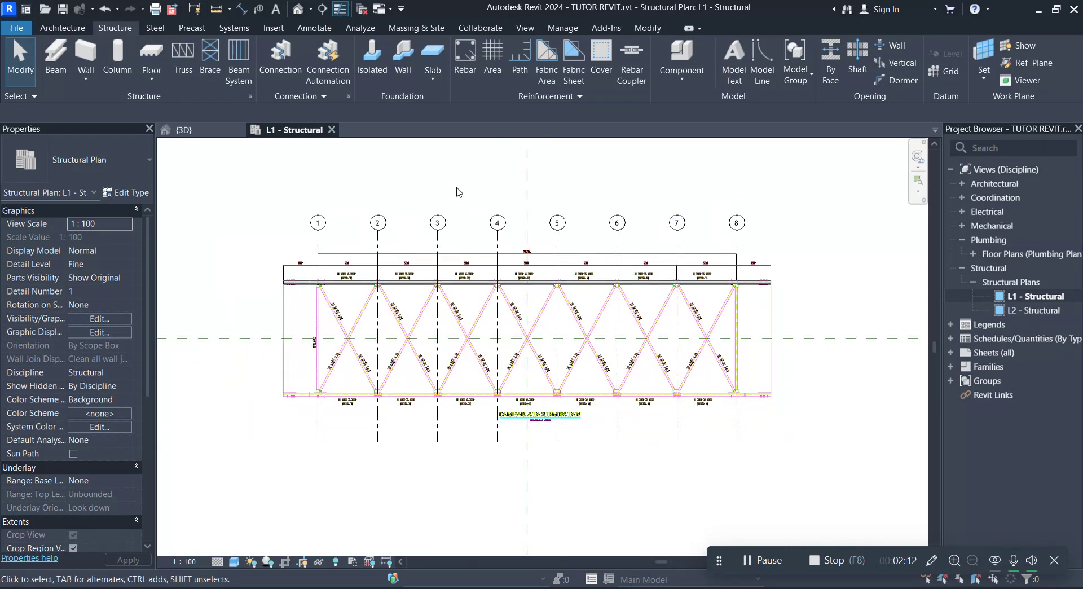
left_click(323, 8)
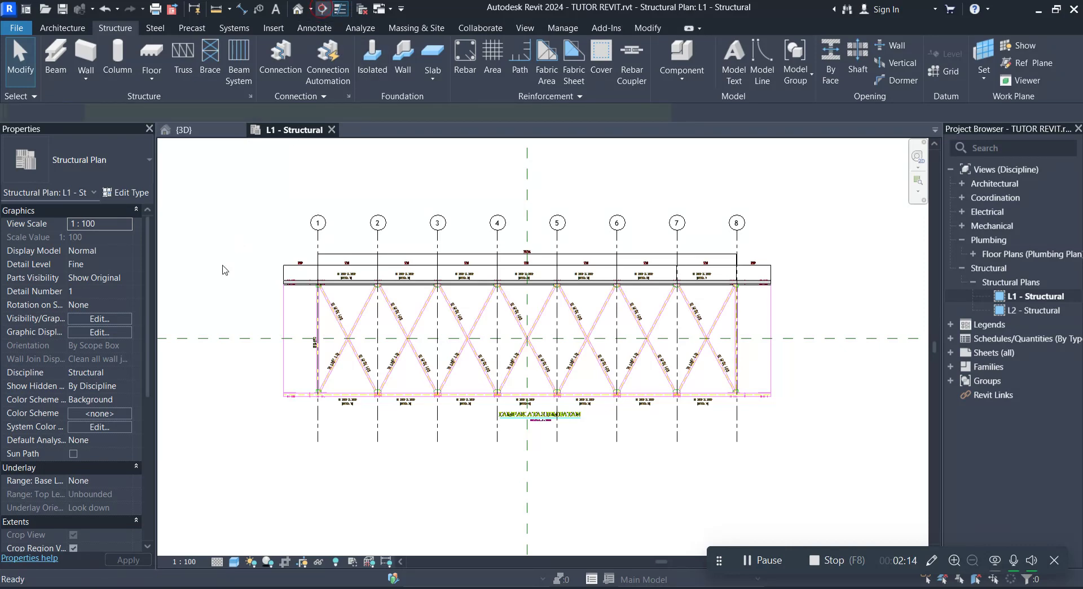
left_click(255, 339)
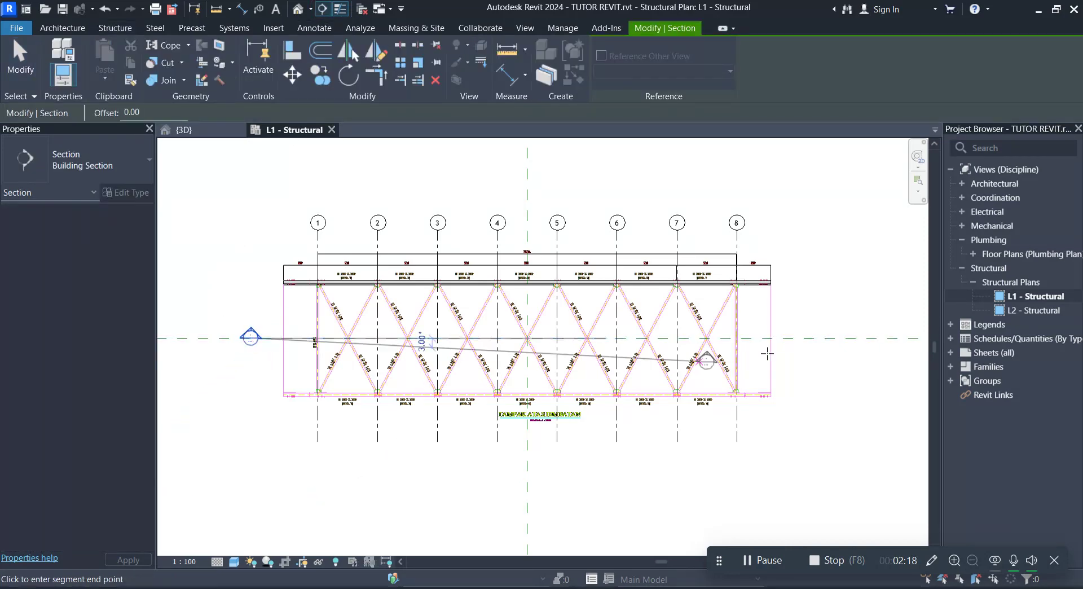
left_click(805, 338)
key("Escape")
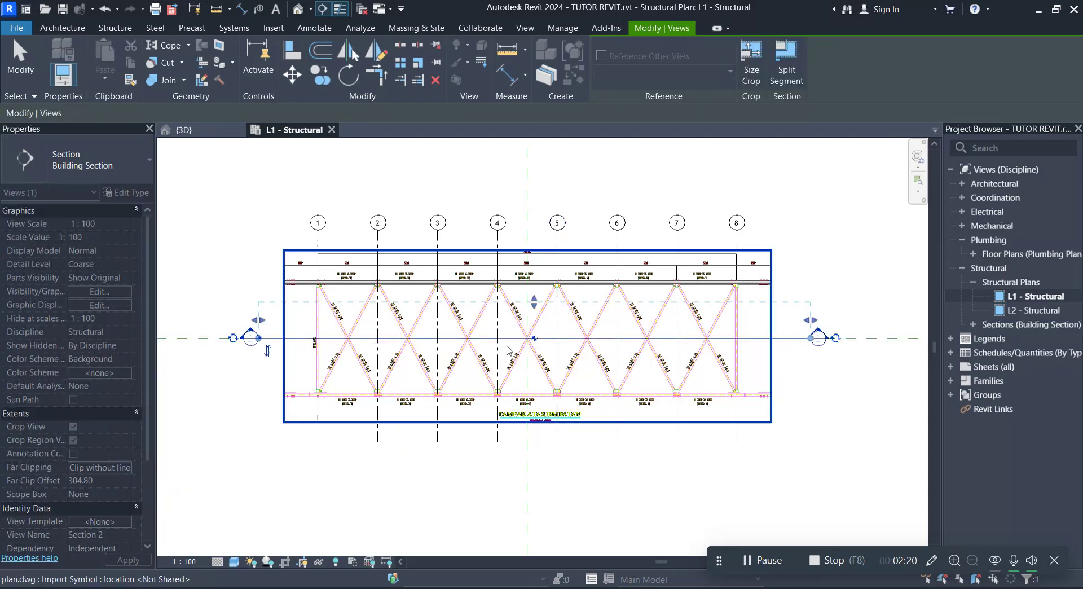
Move the section line below the truss and extend its view depth across the whole truss.
left_click_drag(530, 312, 549, 246)
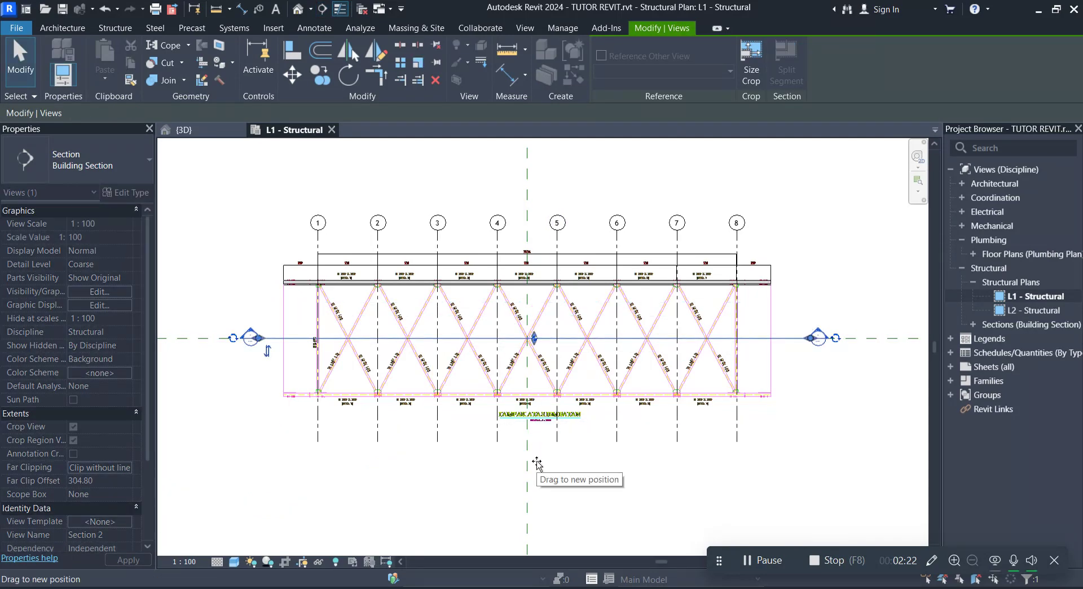
left_click_drag(549, 247, 548, 190)
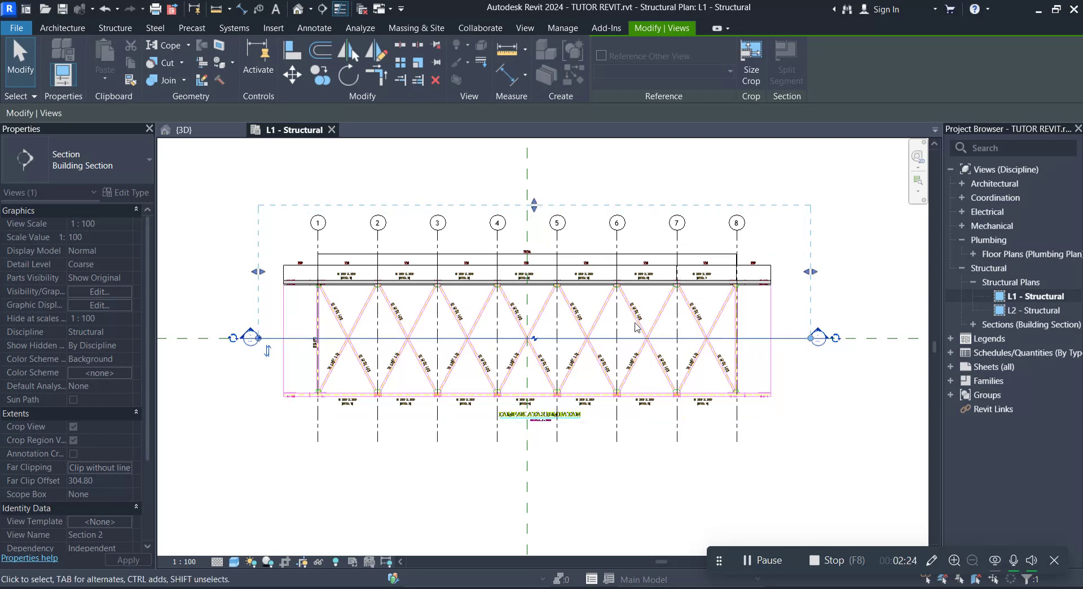
left_click_drag(784, 418, 778, 457)
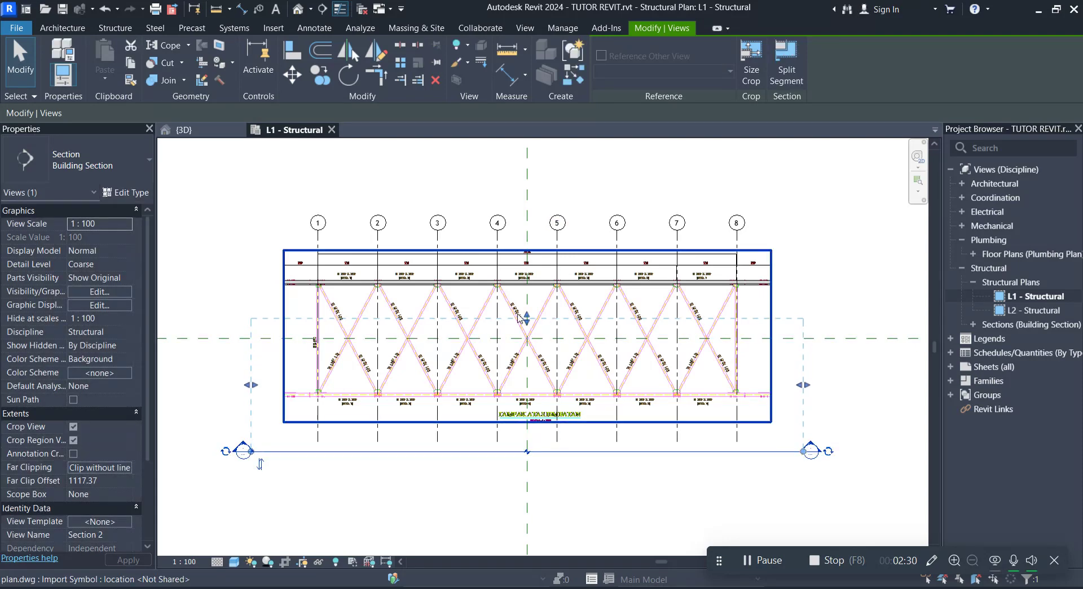
left_click_drag(526, 246, 525, 231)
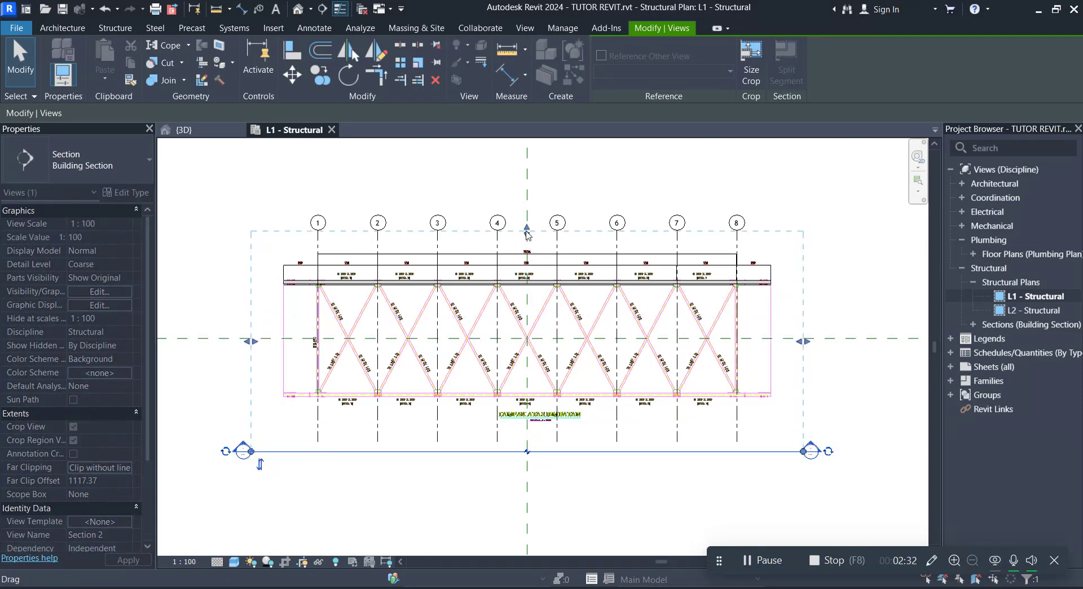
Go to Section 2 from the section line and zoom to inspect the TOP CORD and BOTTOM CORD levels.
right_click(610, 456)
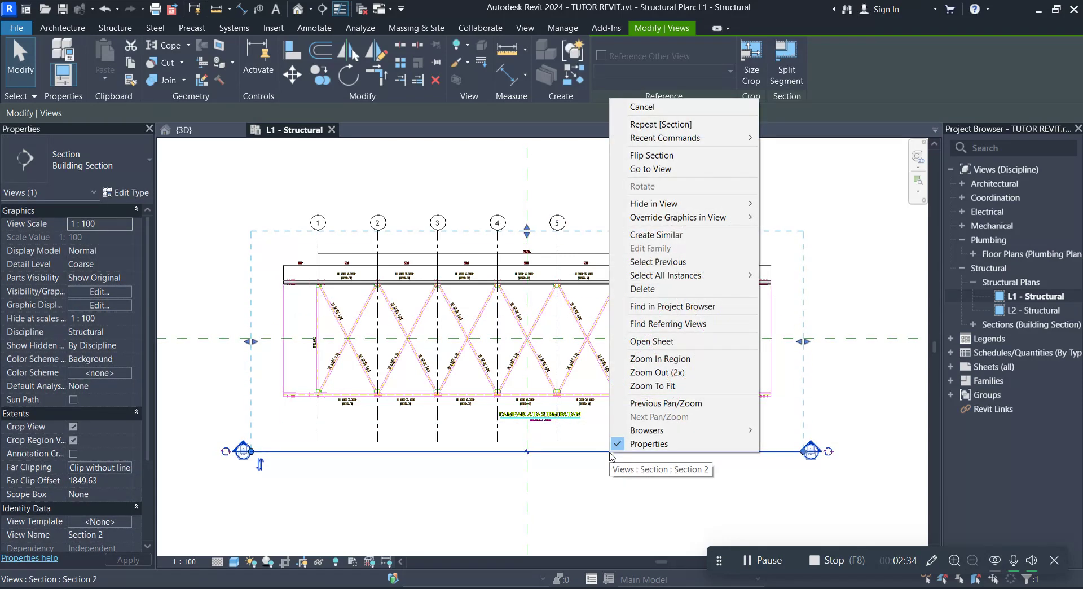
left_click(666, 169)
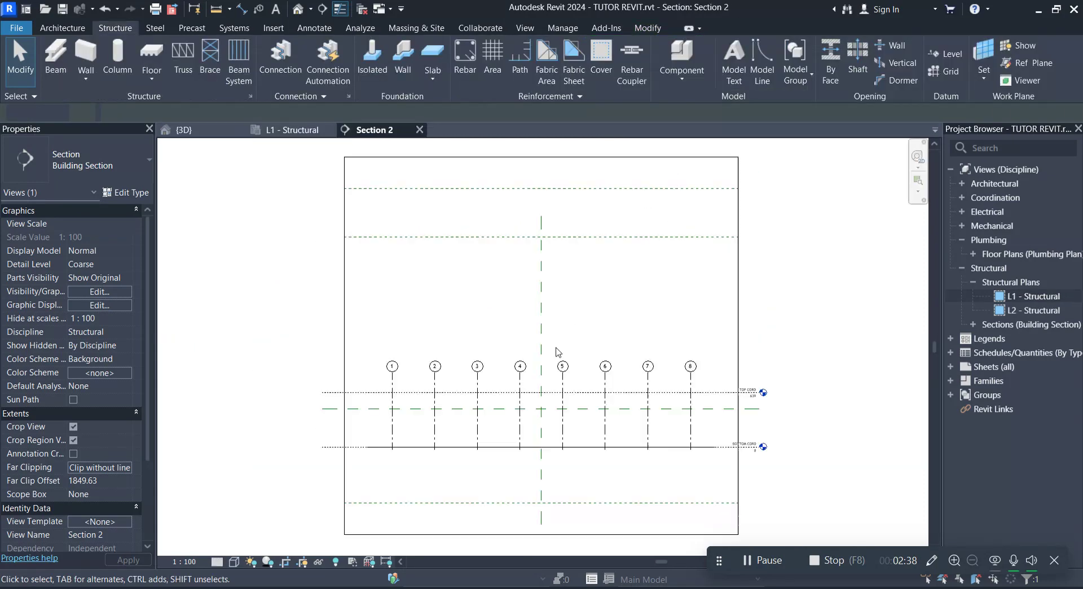
scroll(558, 448, "up", 2)
scroll(633, 399, "up", 3)
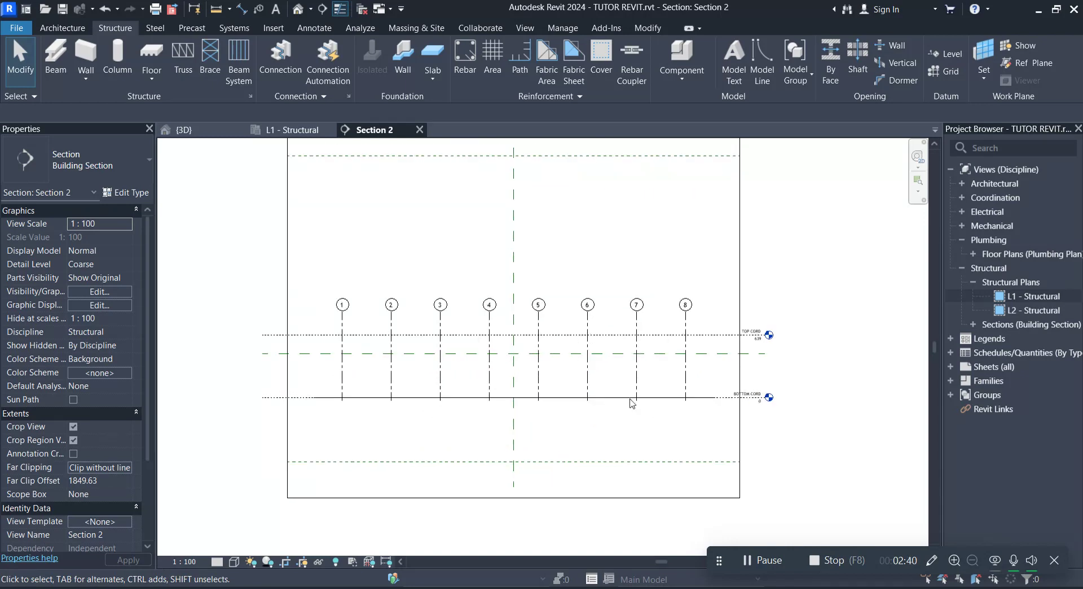
scroll(769, 380, "up", 1)
scroll(671, 340, "up", 3)
scroll(649, 360, "down", 3)
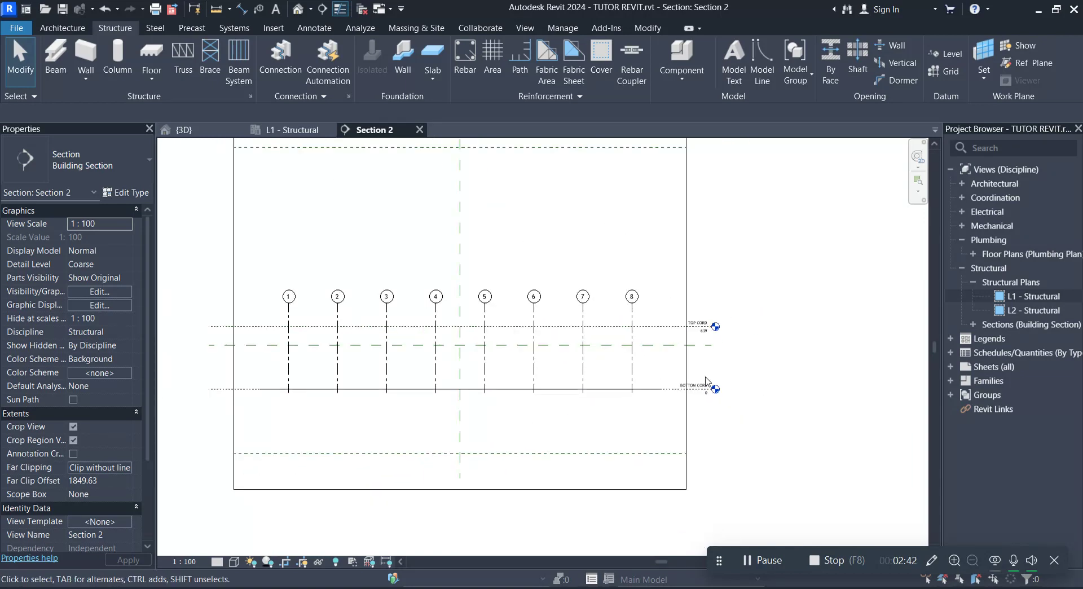
scroll(706, 383, "up", 2)
scroll(666, 429, "up", 2)
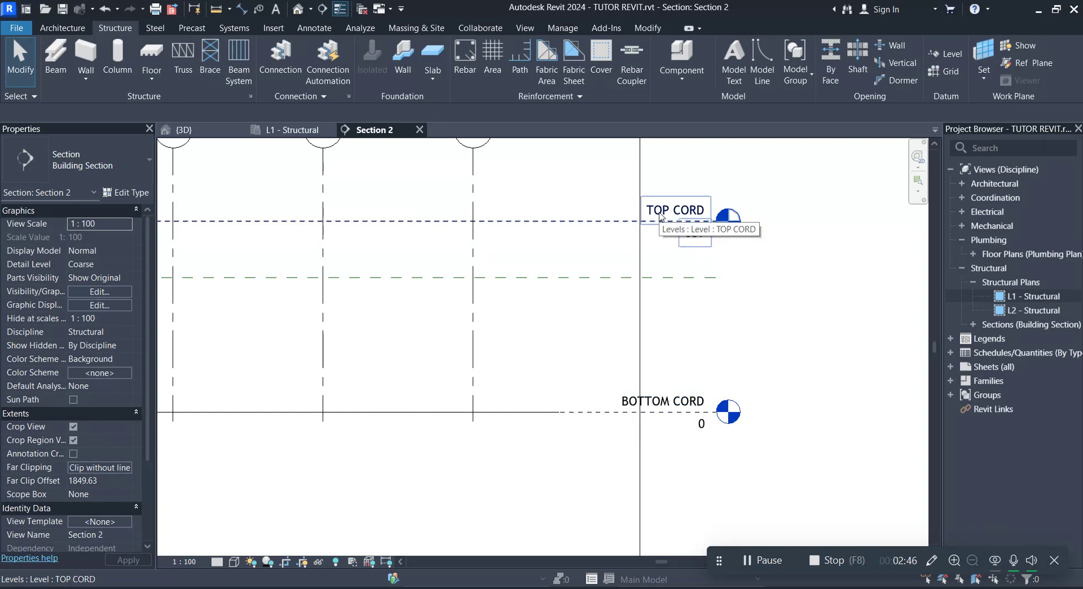
scroll(660, 216, "down", 1)
scroll(713, 306, "down", 2)
scroll(593, 307, "down", 2)
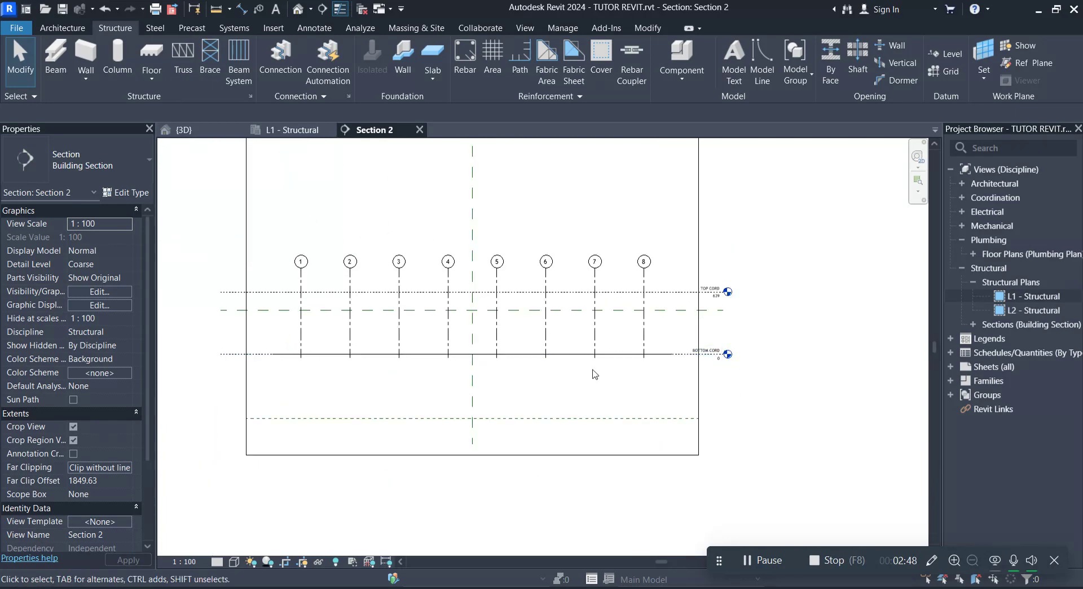
scroll(535, 291, "down", 1)
Drag the Section 2 crop region's top edge down to just above grid bubbles 1–8.
middle_click_drag(547, 249, 546, 290)
left_click(527, 147)
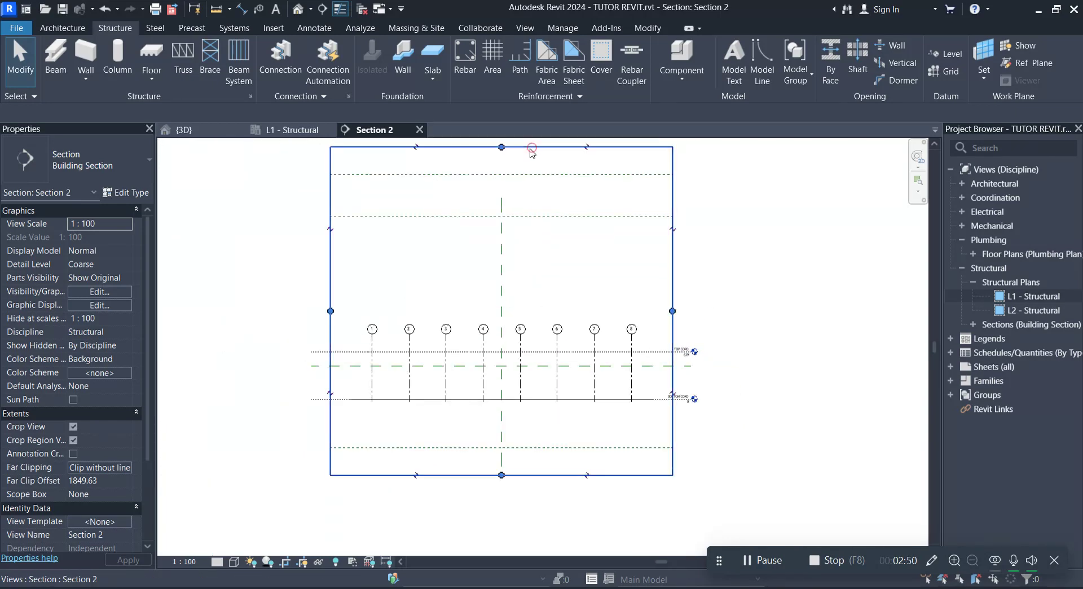
left_click_drag(502, 150, 503, 310)
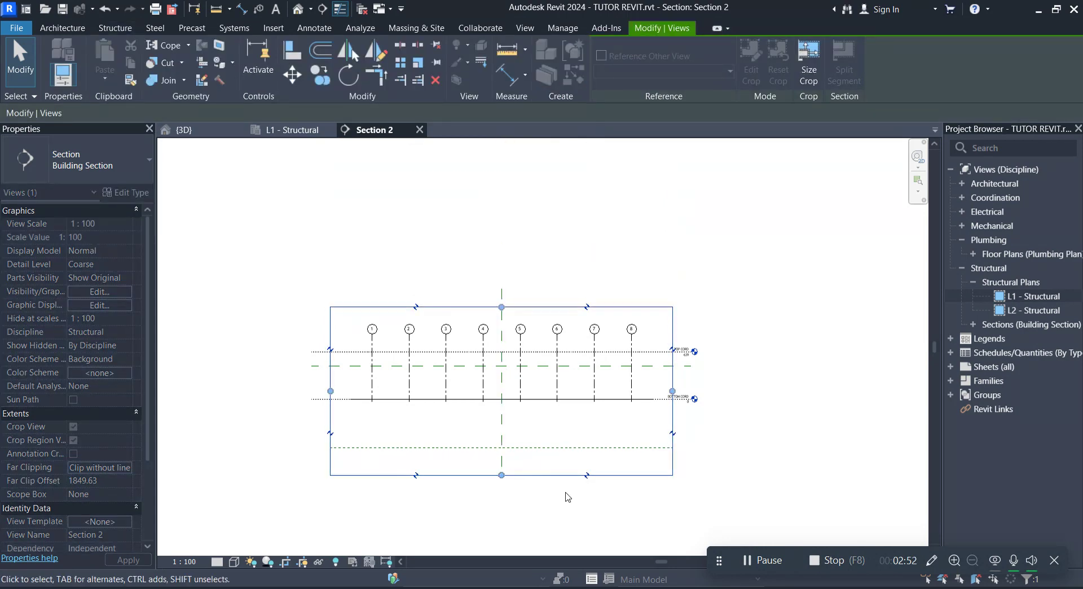
scroll(574, 505, "up", 1)
mouse_move(462, 386)
middle_mouse_down()
mouse_move(496, 387)
mouse_move(473, 378)
mouse_move(468, 391)
middle_mouse_up()
left_click(799, 389)
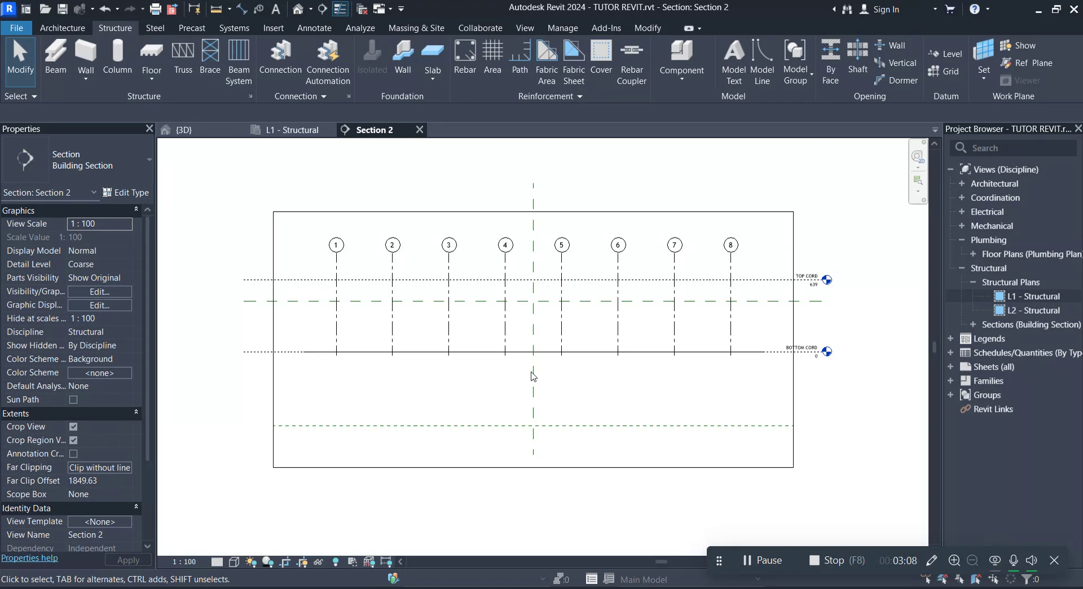
left_click(263, 31)
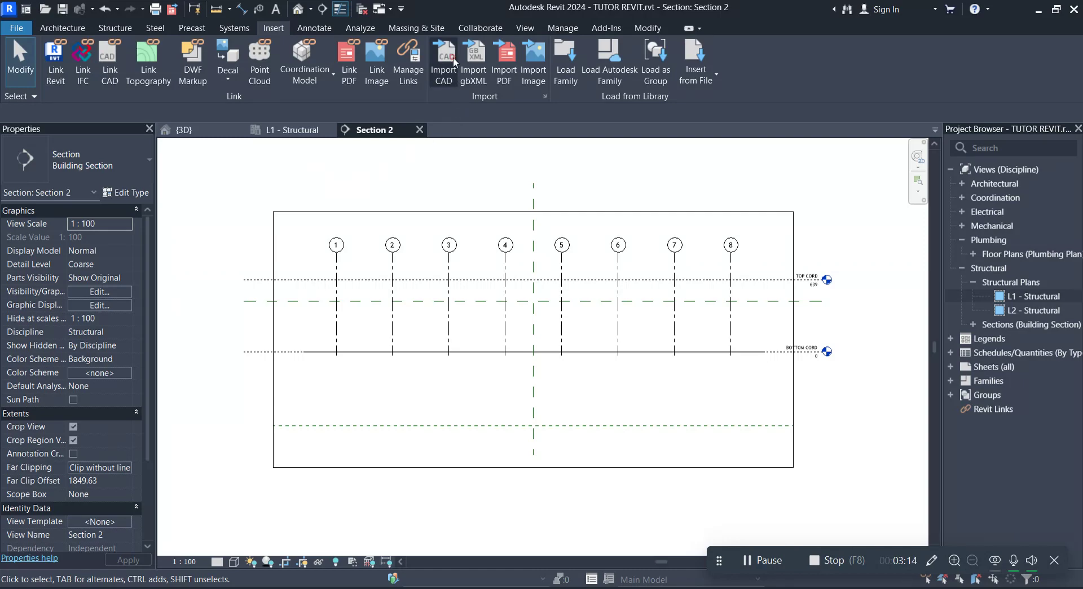
Import jbt.rangka.dwg from the Desktop in centimeters, Manual - Center, at level BOTTOM CORD.
left_click(450, 59)
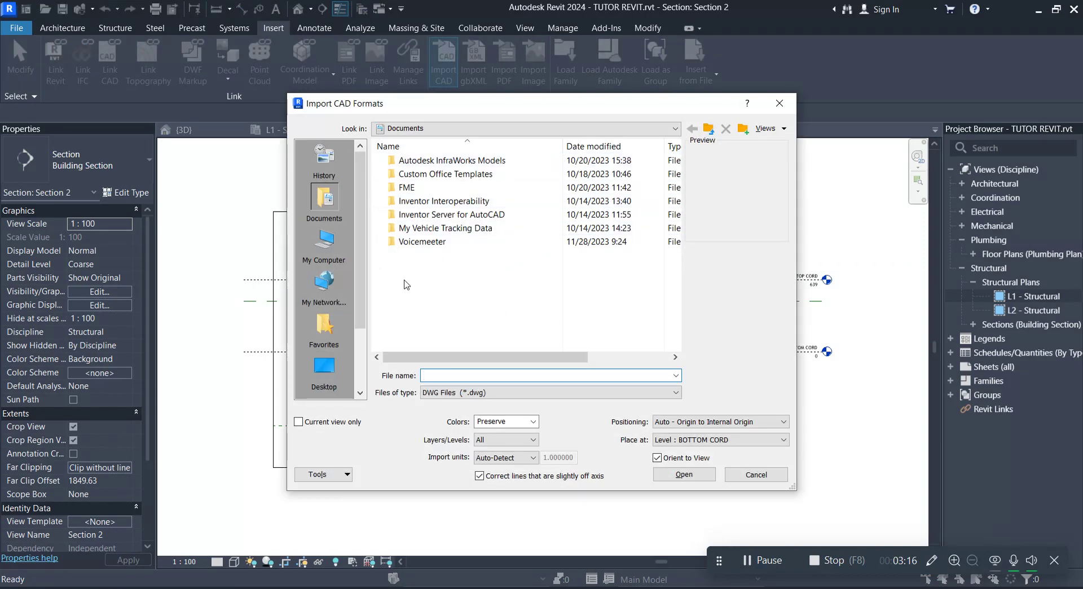
left_click(339, 370)
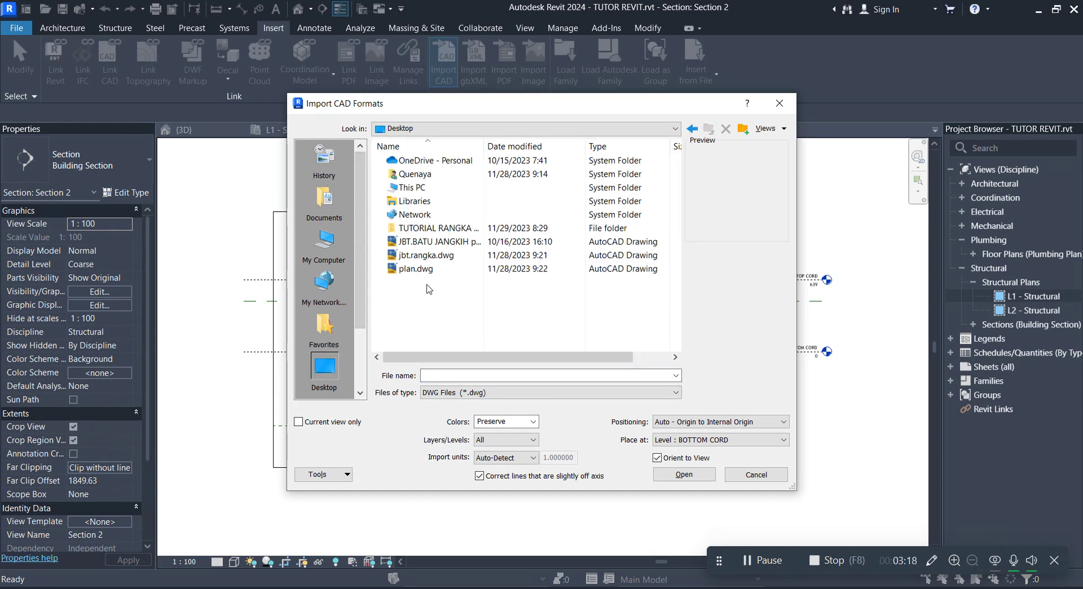
mouse_move(426, 255)
left_click(434, 255)
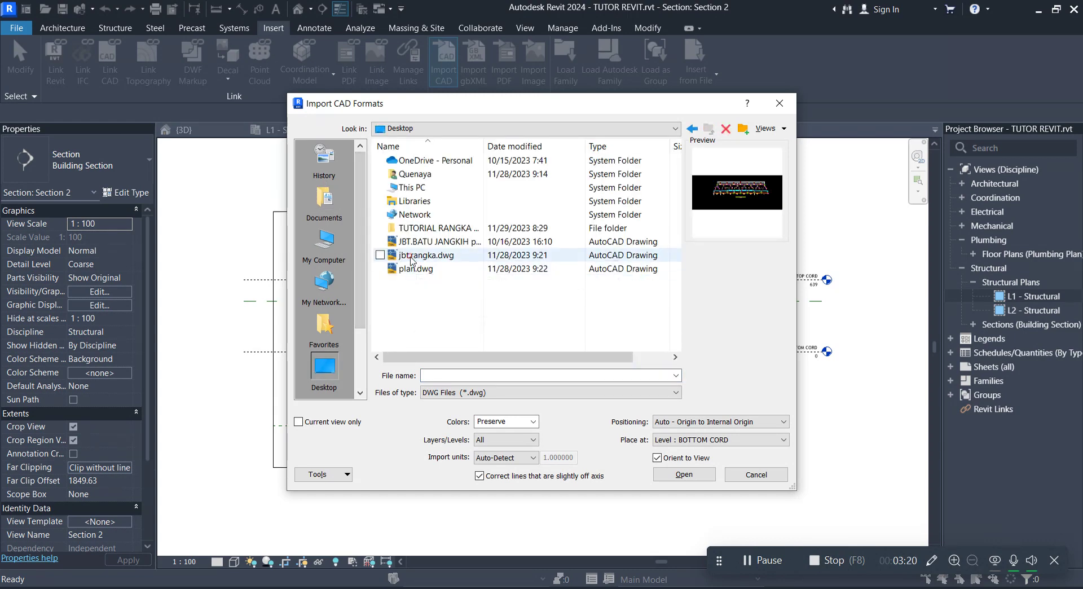
left_click(506, 458)
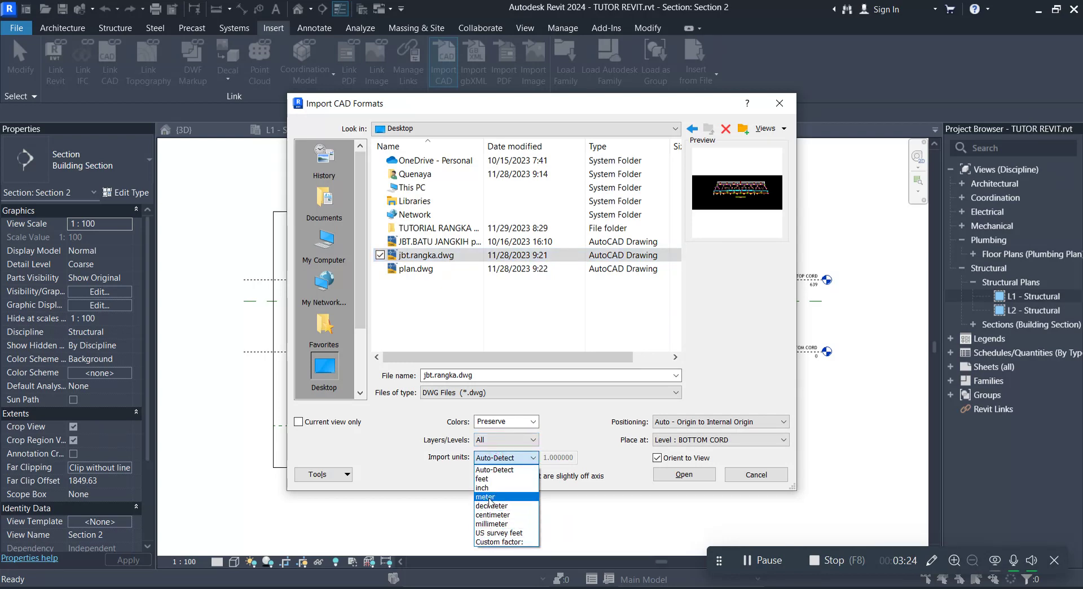
left_click(507, 515)
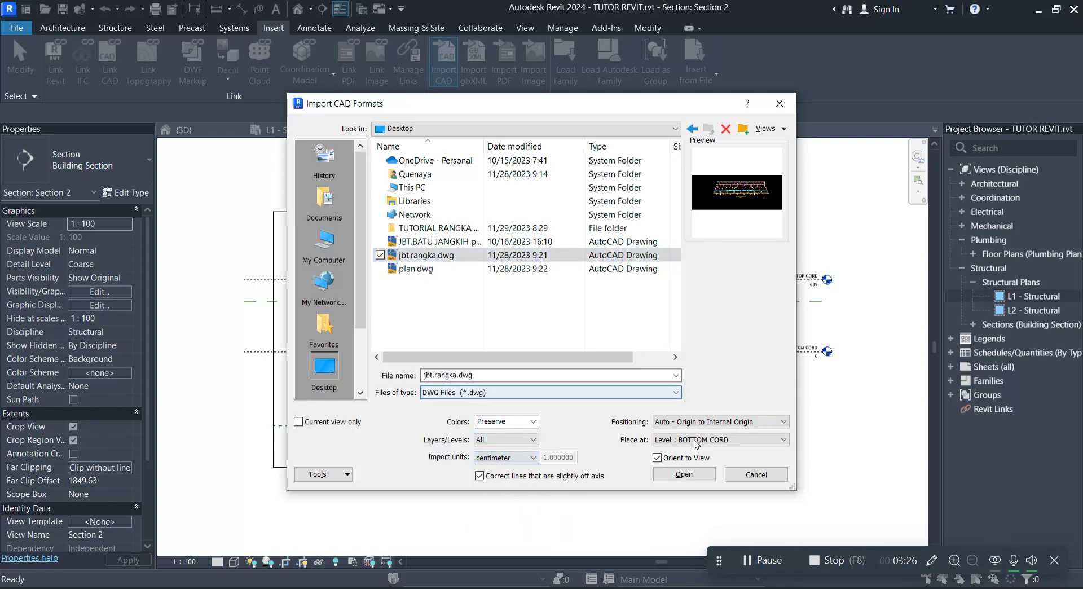
left_click(728, 441)
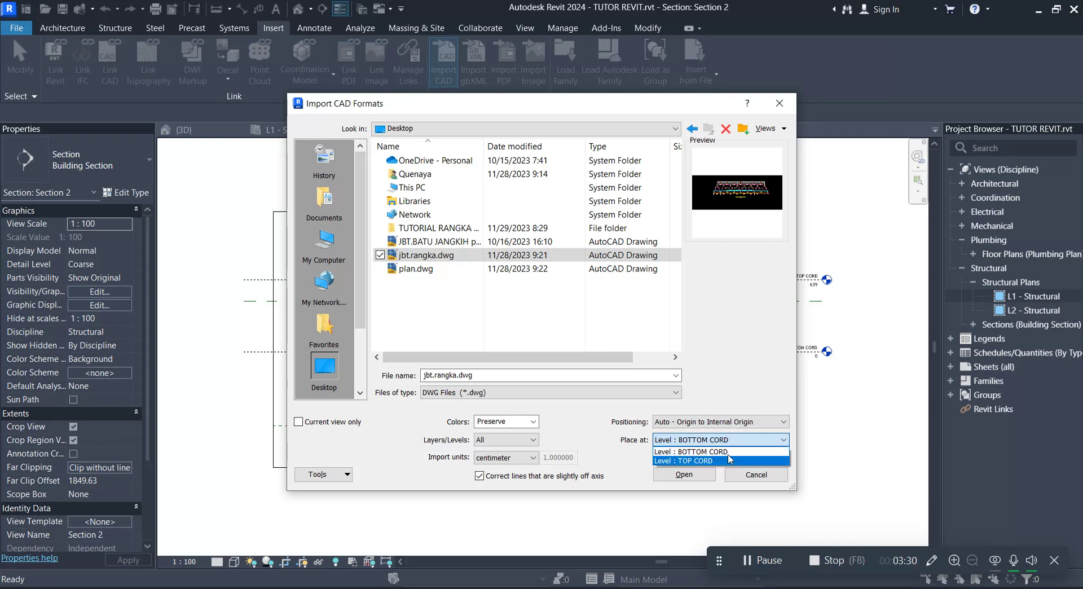
left_click(729, 461)
left_click(730, 422)
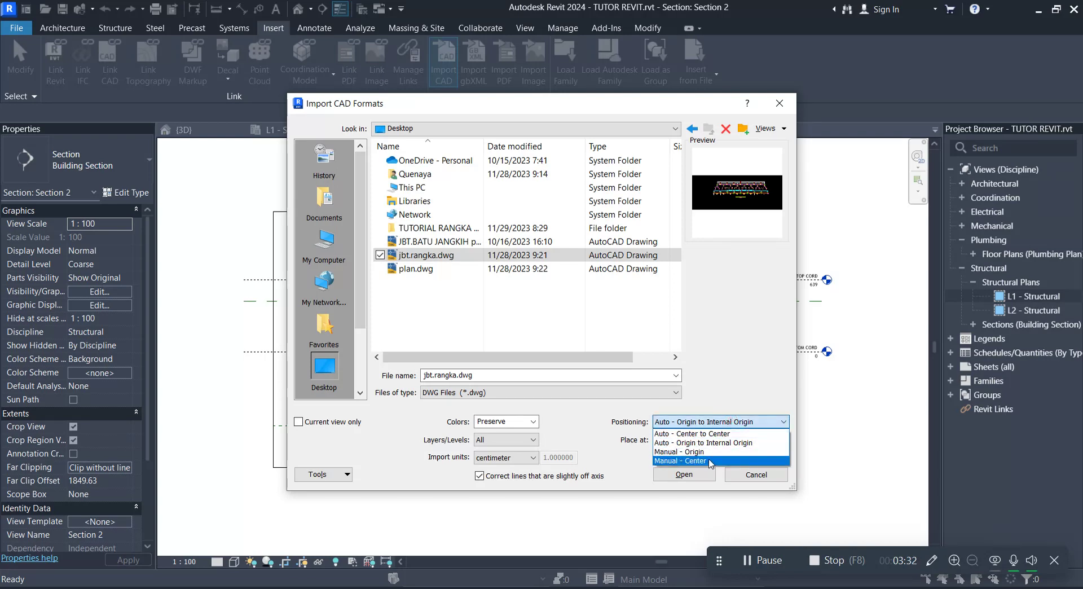
left_click(717, 462)
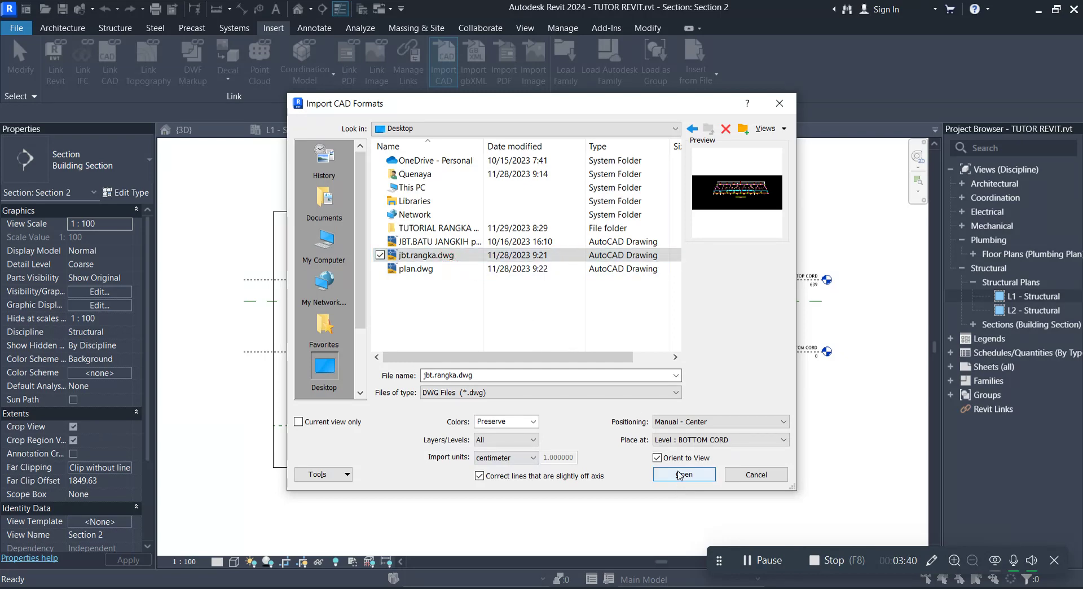
left_click(683, 475)
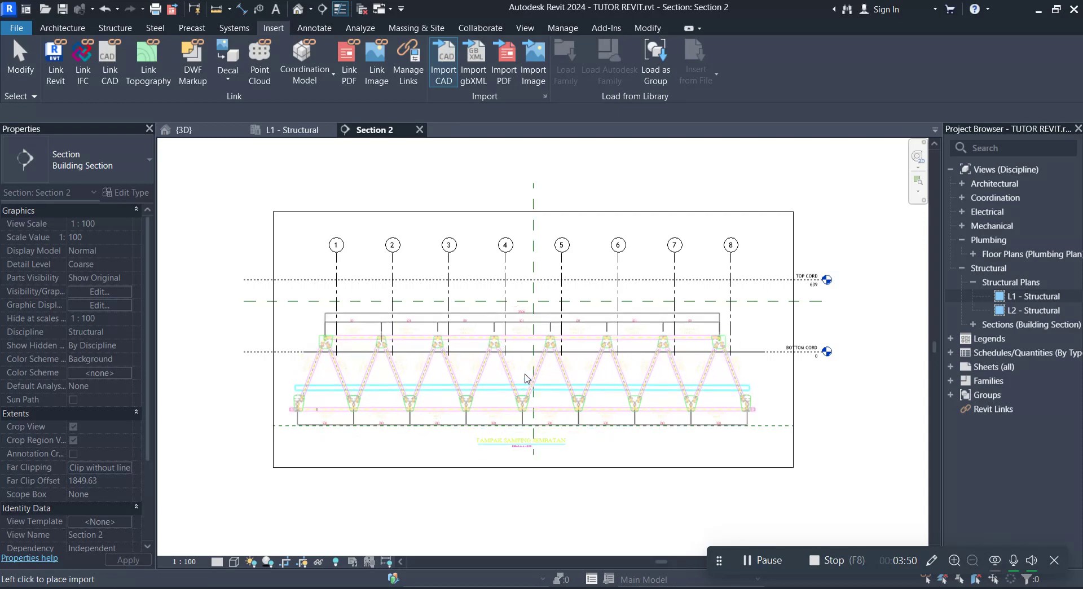
Place the imported truss in Section 2 and widen the crop region's left edge to enclose it.
left_click(533, 373)
key("Escape")
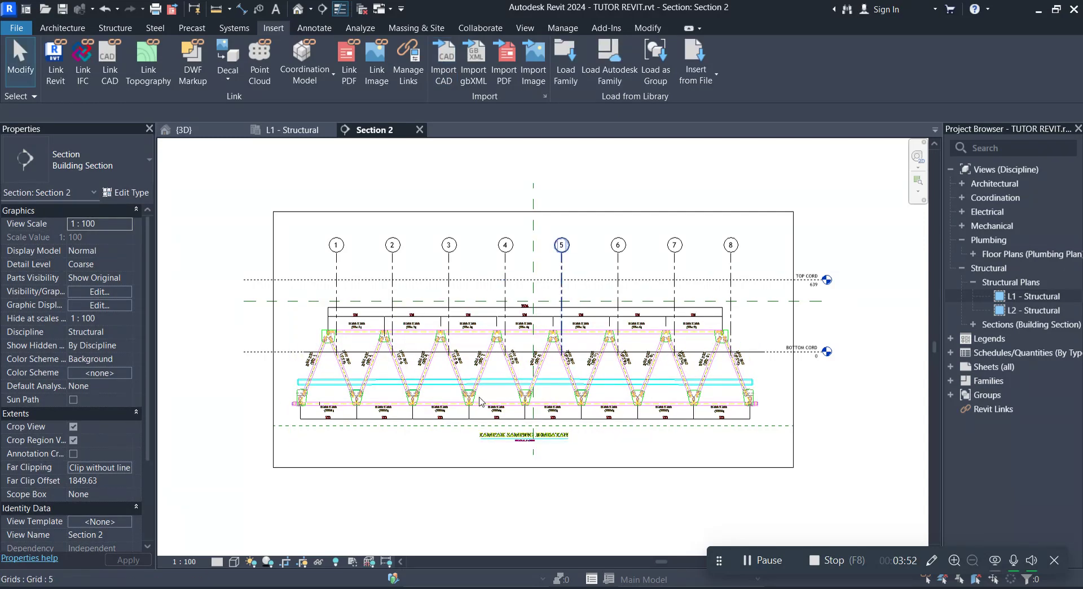
scroll(471, 378, "down", 2)
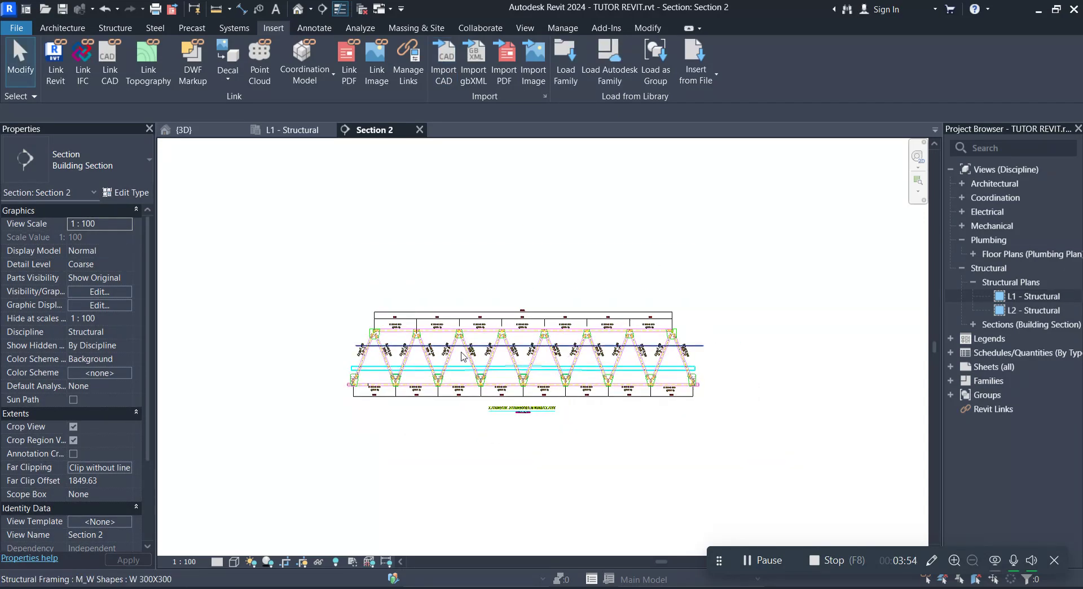
scroll(463, 356, "up", 2)
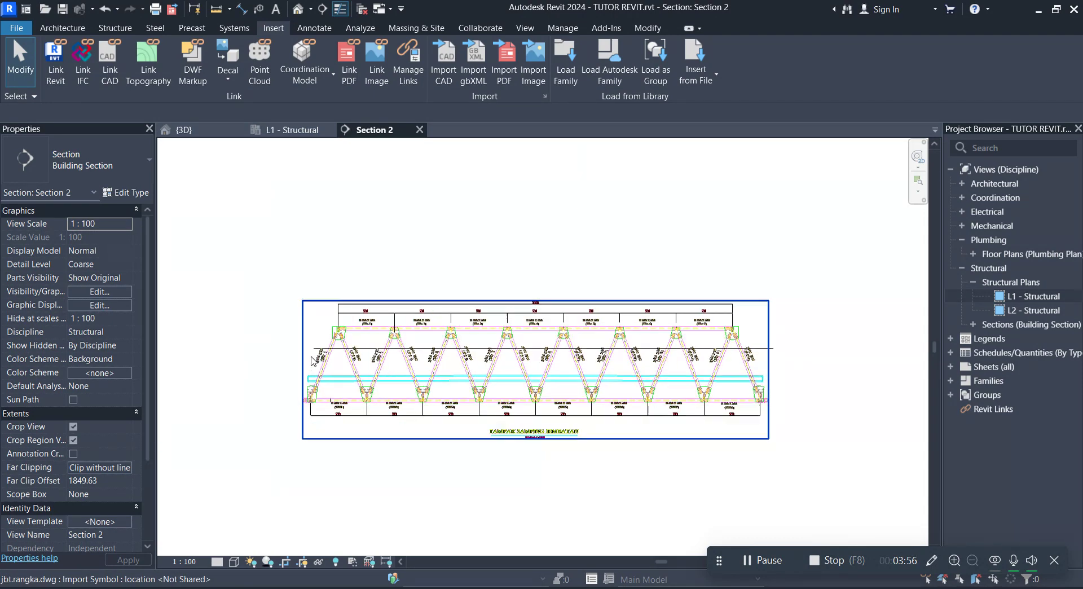
left_click(456, 208)
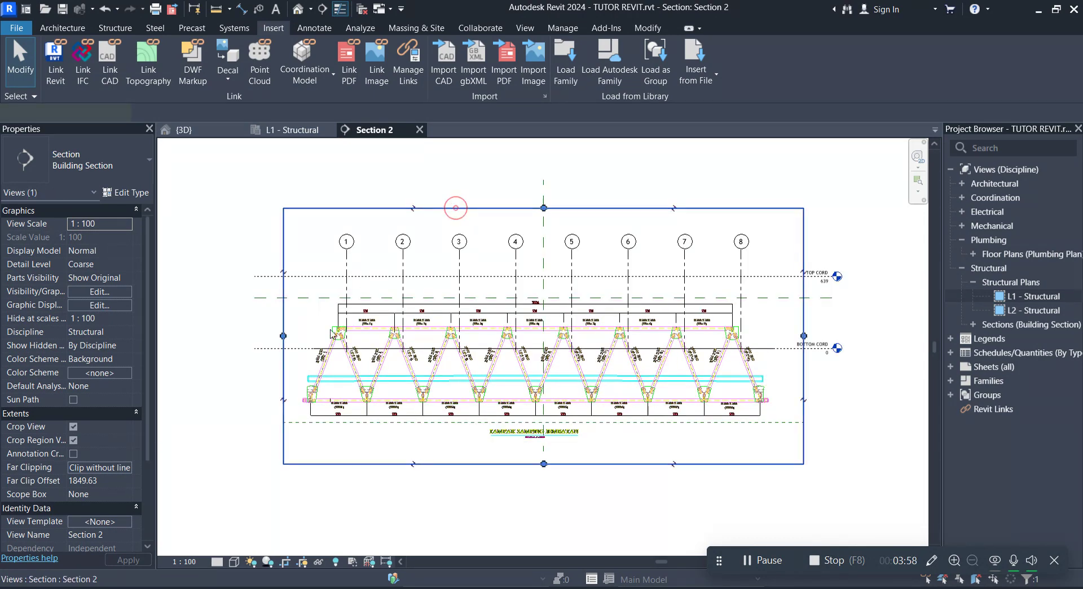
left_click_drag(283, 335, 263, 336)
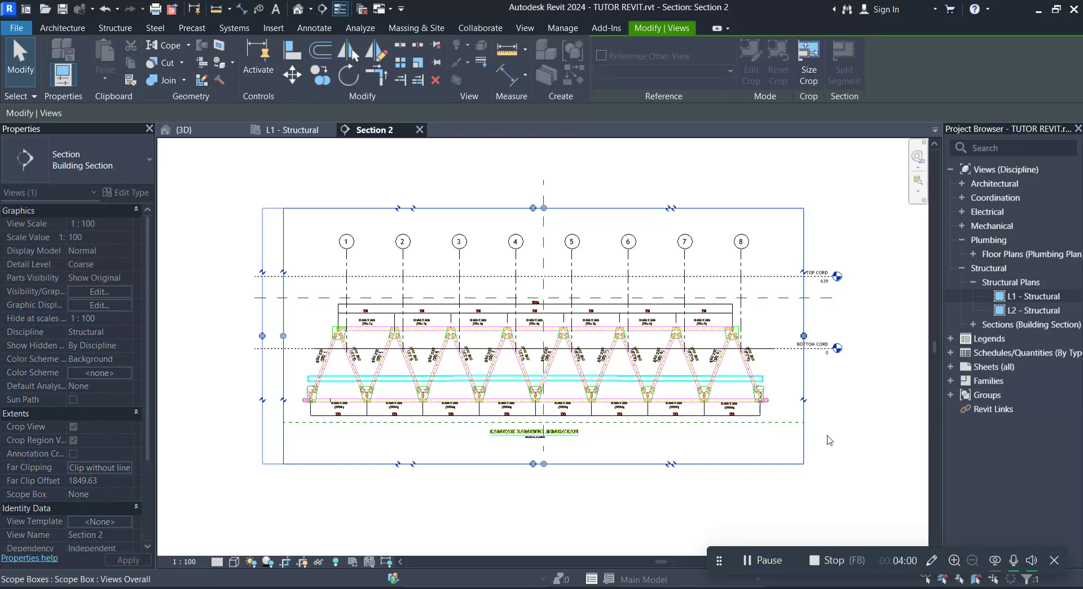
left_click(851, 428)
Pan and zoom the section to bring grid heads 1–6 and the truss's left end into view.
scroll(428, 373, "up", 2)
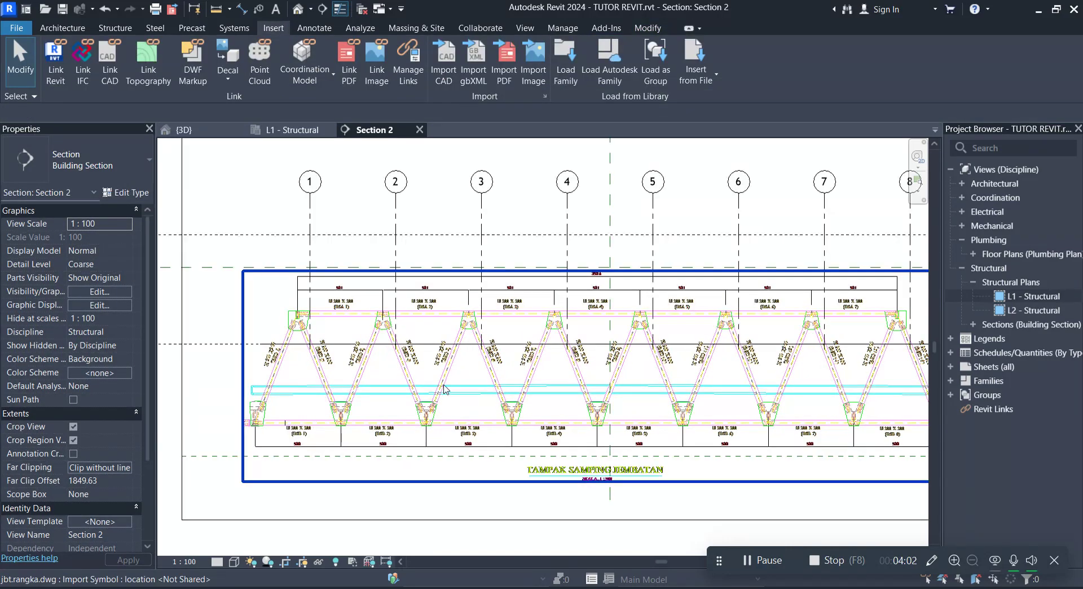
scroll(445, 389, "down", 1)
scroll(444, 344, "down", 1)
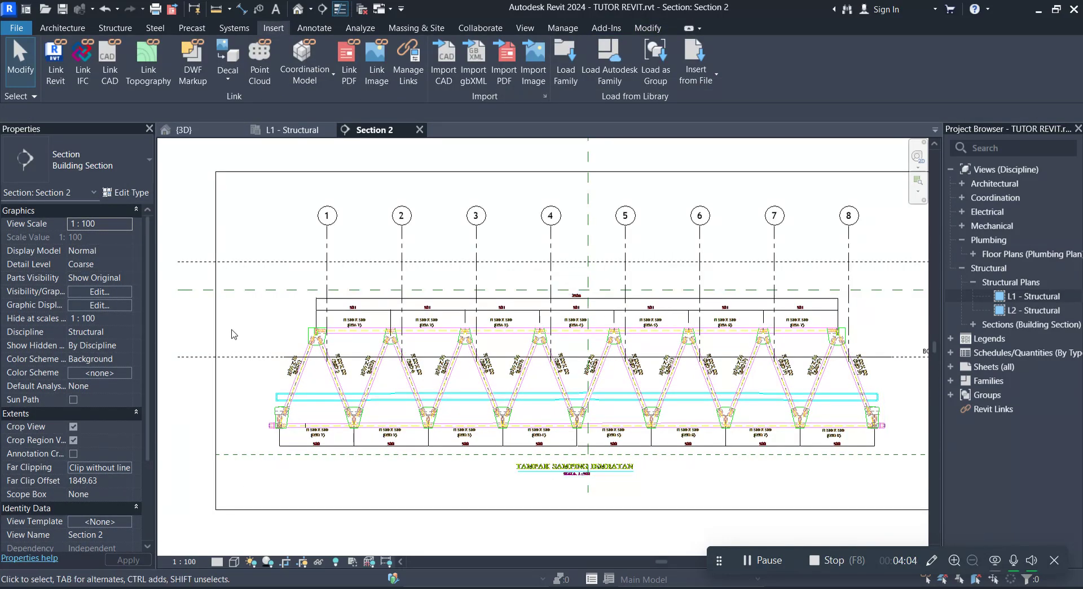
scroll(231, 333, "up", 2)
middle_click_drag(370, 303, 372, 343)
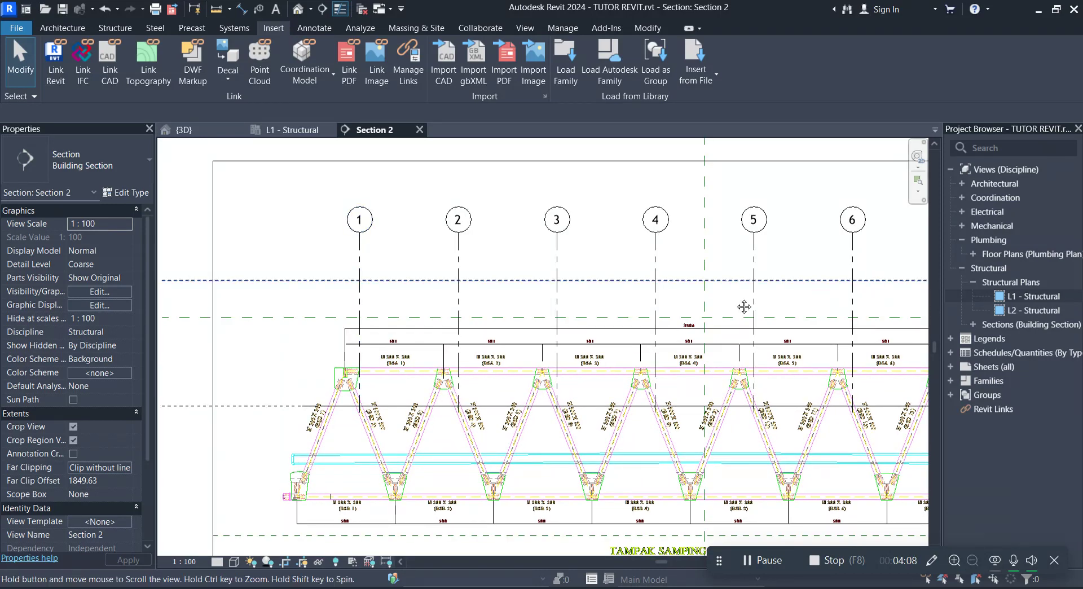
scroll(370, 332, "down", 1)
scroll(452, 317, "up", 1)
middle_click_drag(453, 317, 679, 283)
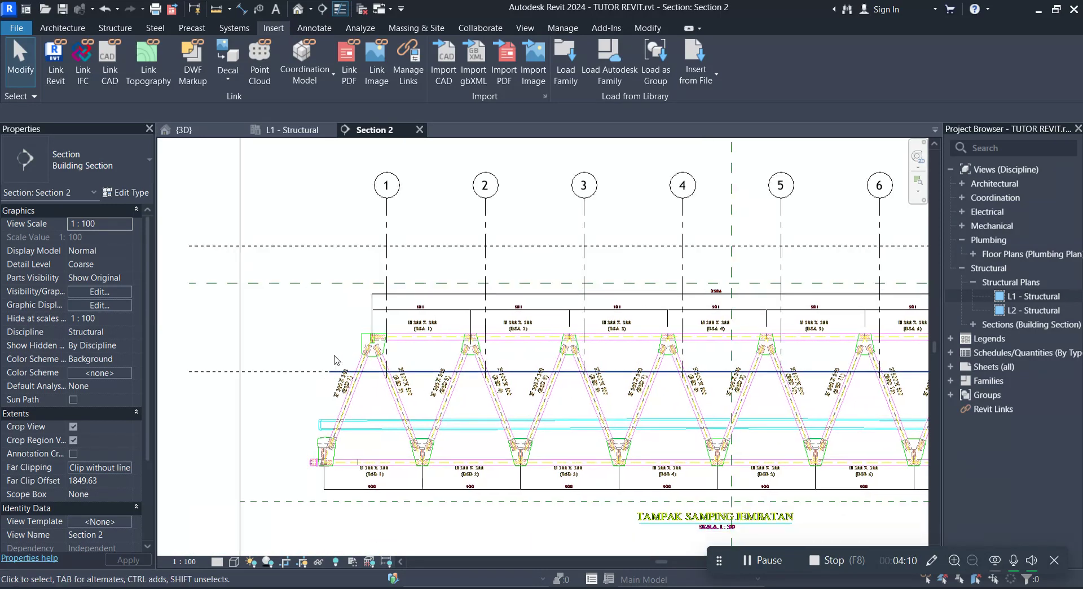
scroll(394, 299, "up", 2)
scroll(393, 300, "up", 1)
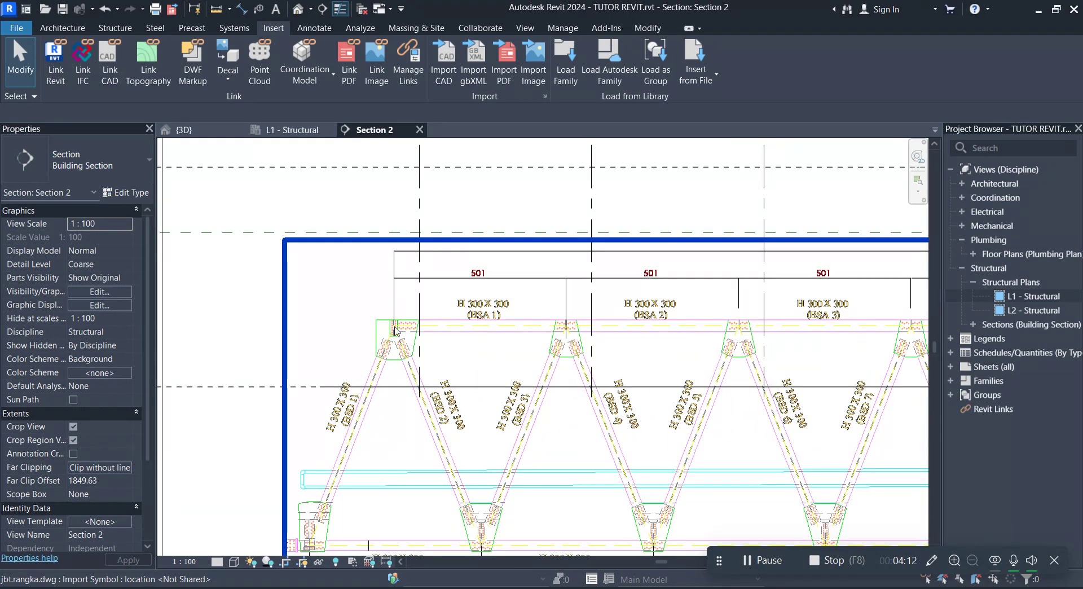
scroll(393, 330, "down", 2)
scroll(398, 333, "up", 1)
scroll(418, 316, "down", 2)
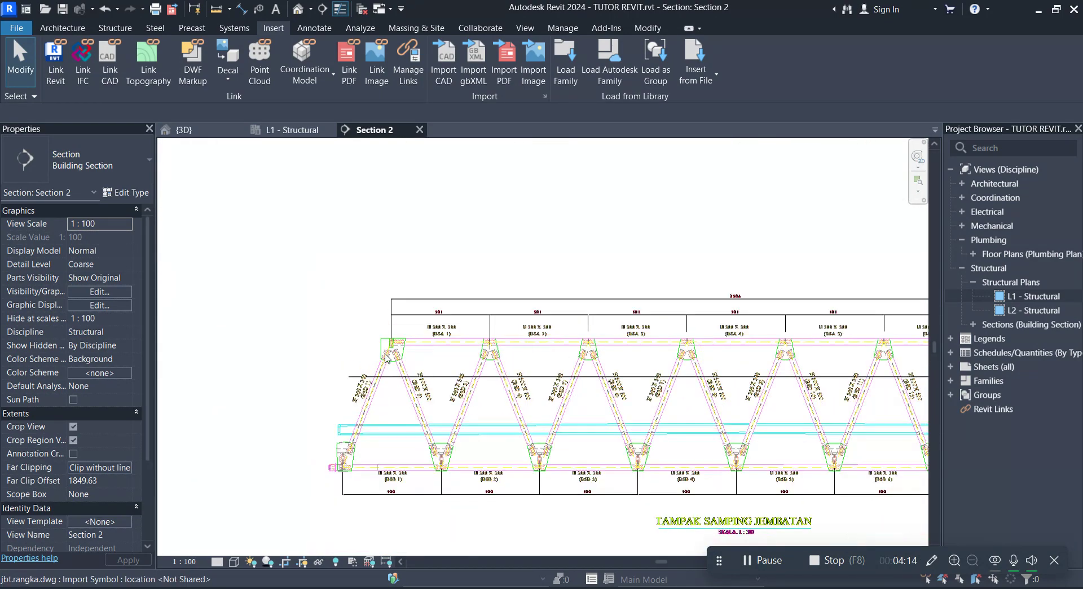
scroll(415, 367, "down", 1)
scroll(412, 395, "up", 1)
scroll(410, 410, "up", 1)
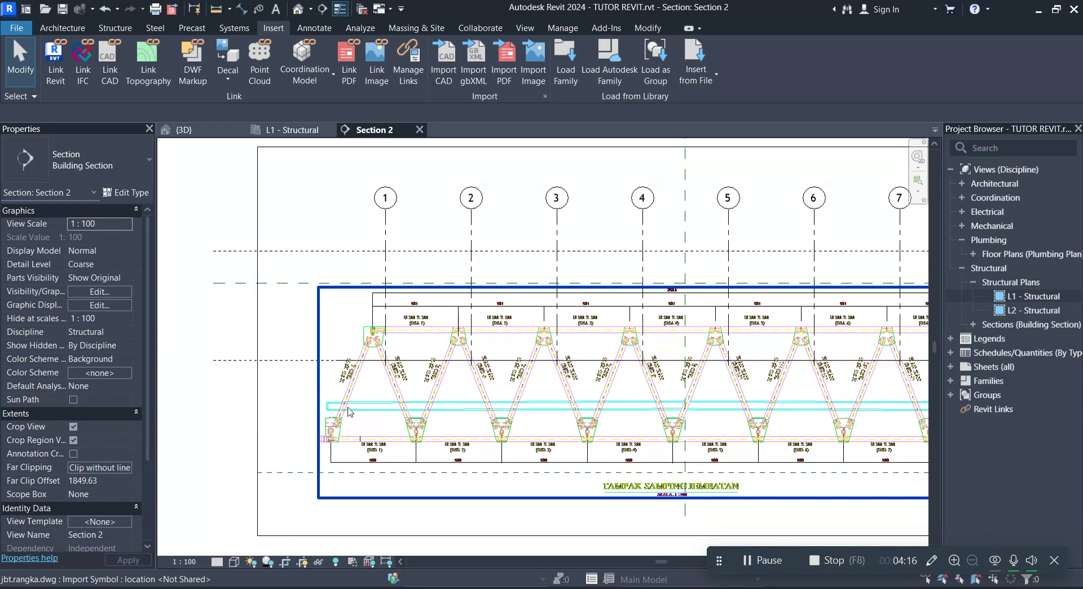
Align the imported truss's left edge line to grid 1 and lock the alignment.
left_click(351, 389)
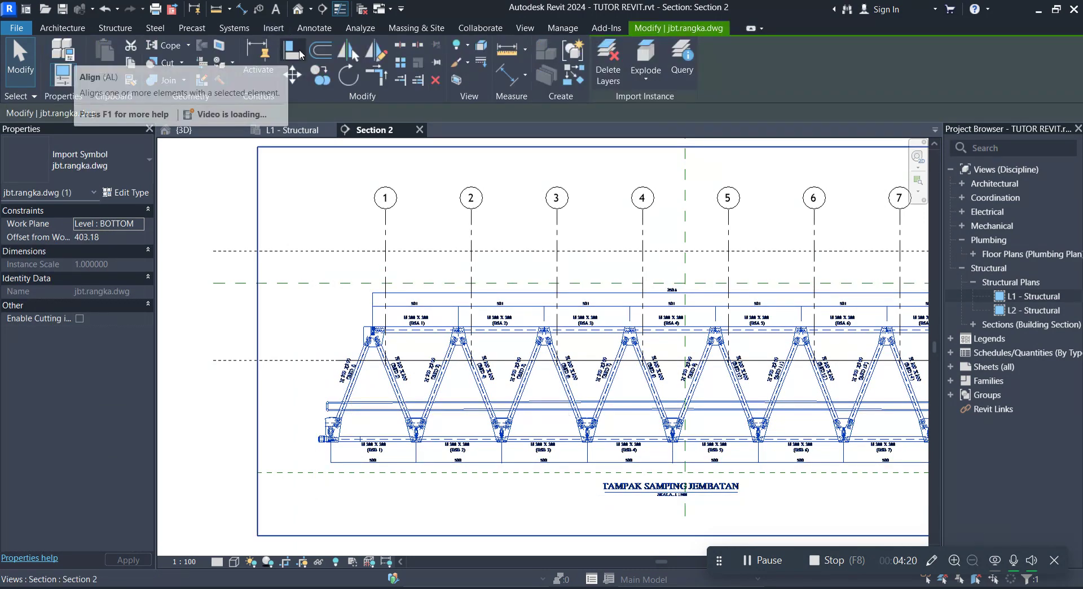
left_click(288, 52)
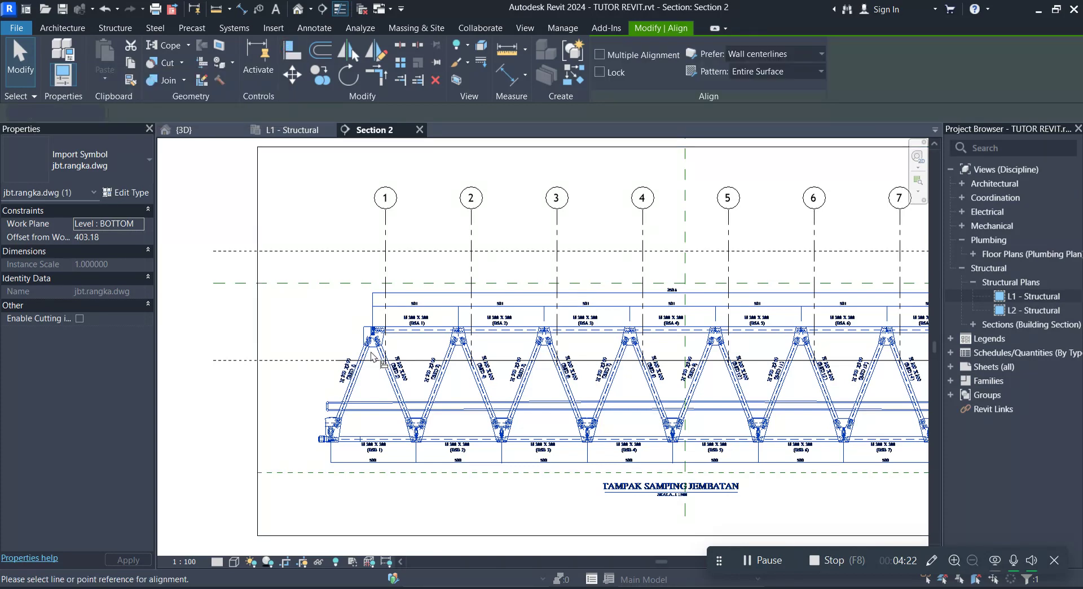
scroll(444, 221, "up", 2)
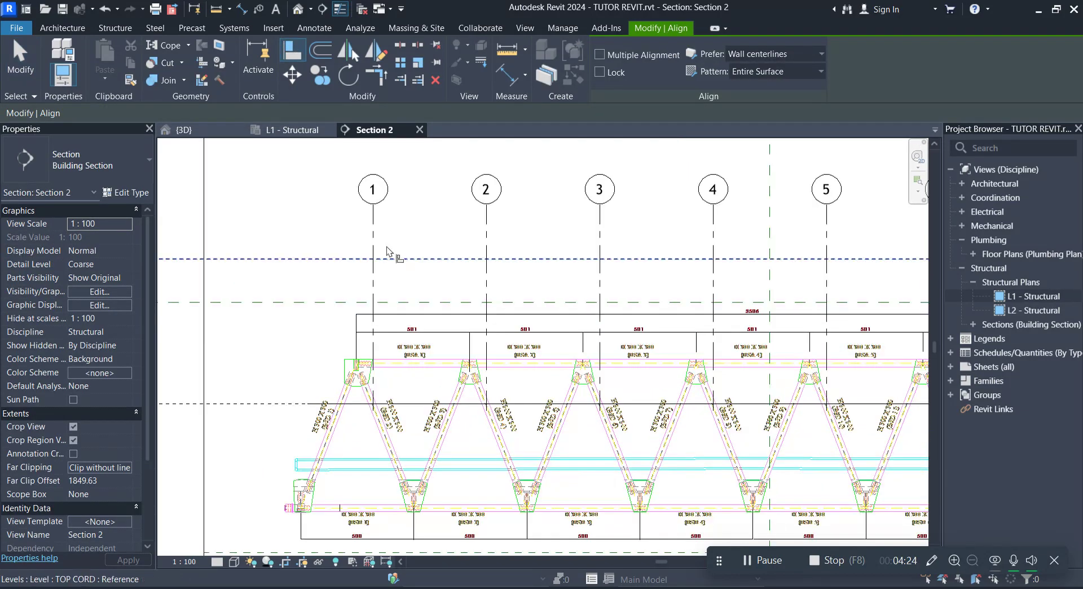
scroll(373, 260, "up", 1)
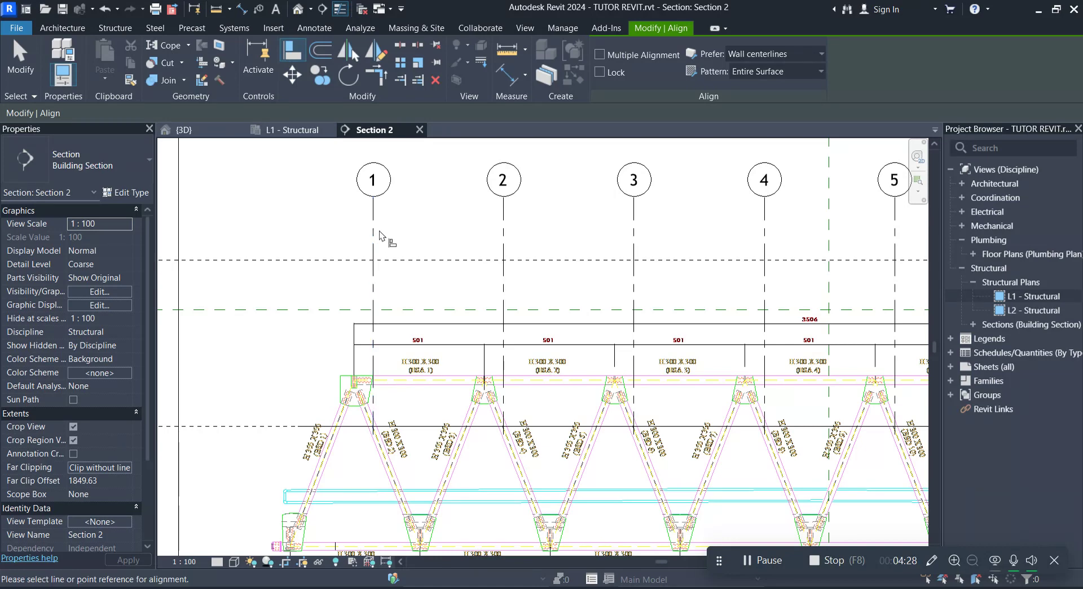
left_click(375, 244)
scroll(367, 388, "up", 5)
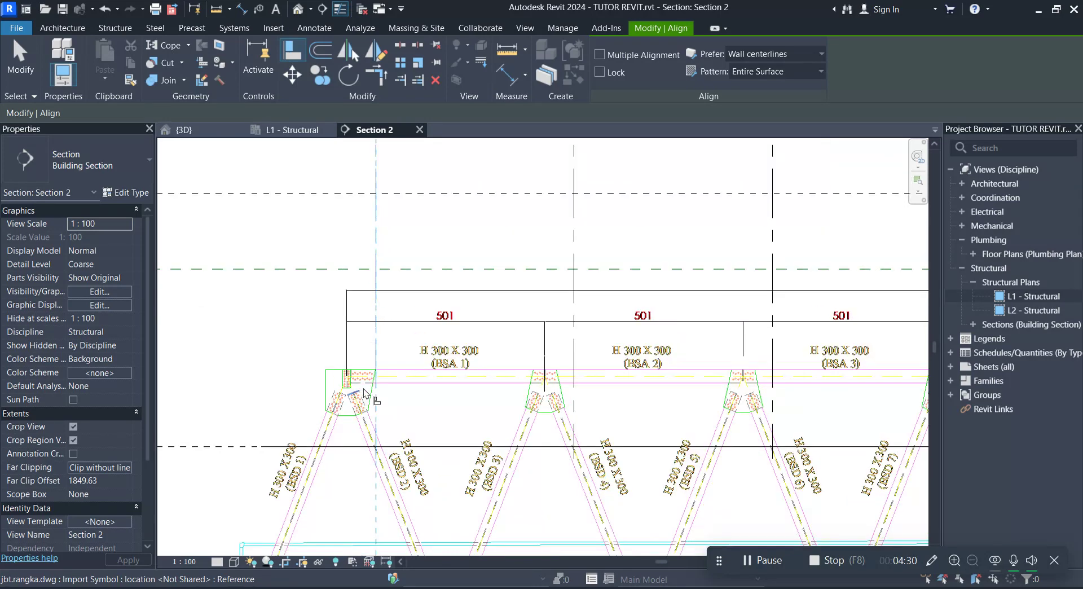
left_click(341, 338)
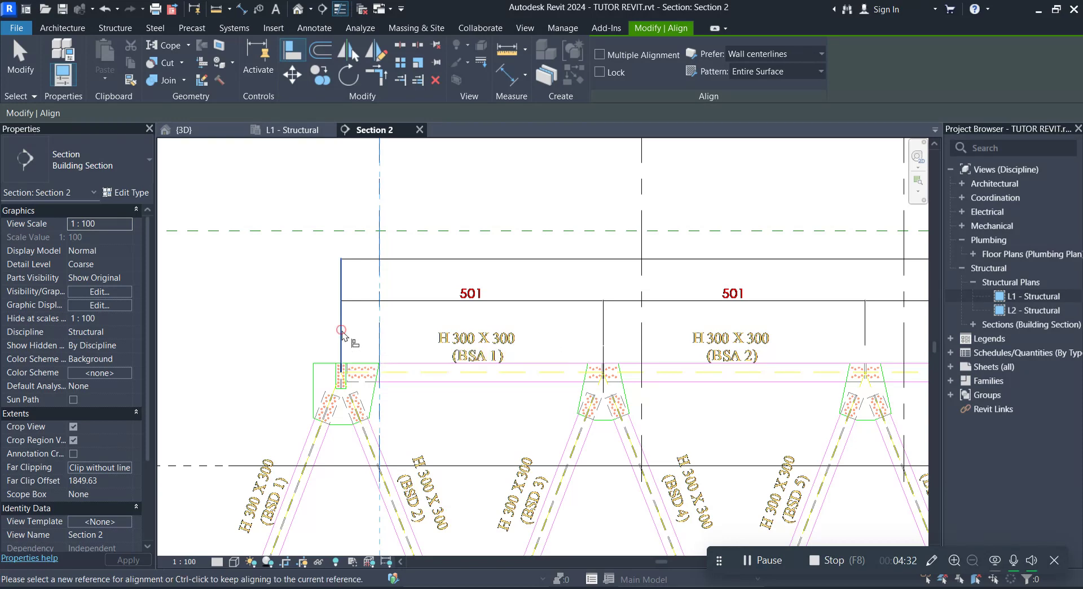
scroll(316, 320, "down", 4)
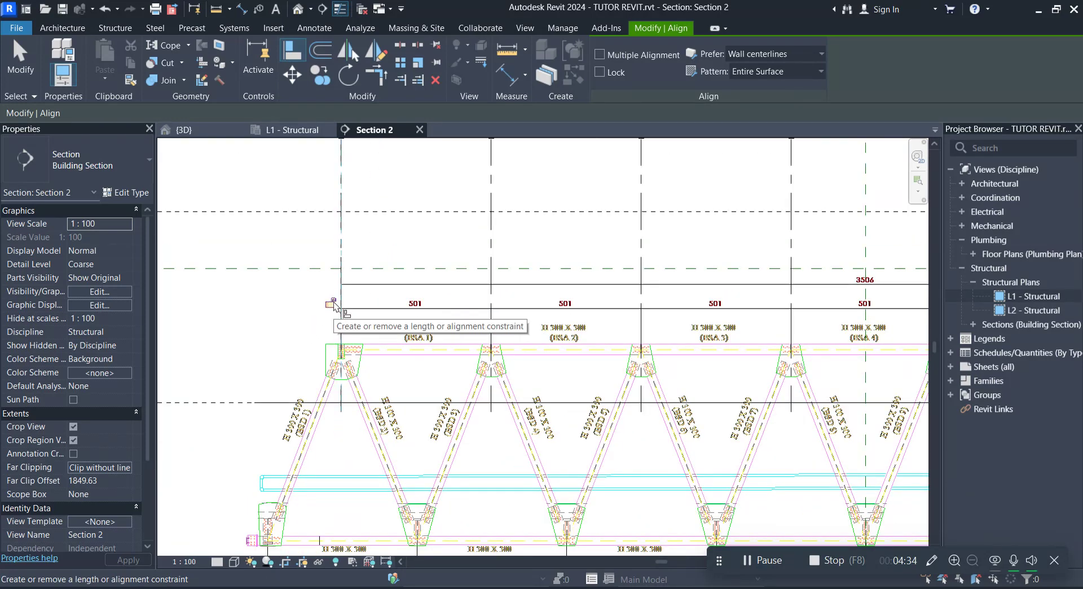
left_click(321, 254)
scroll(261, 314, "down", 7)
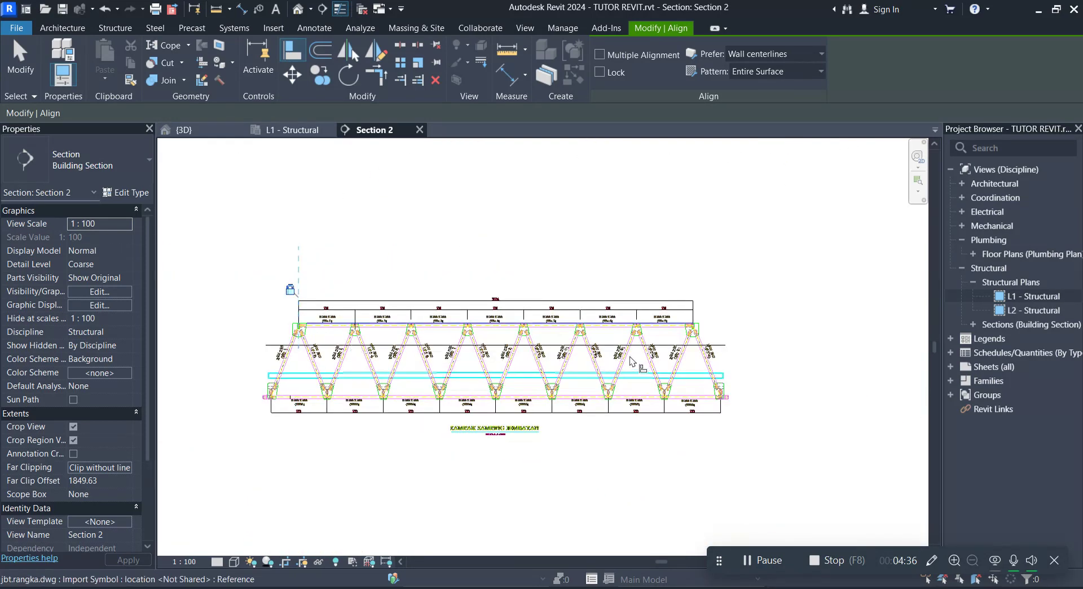
key("Escape")
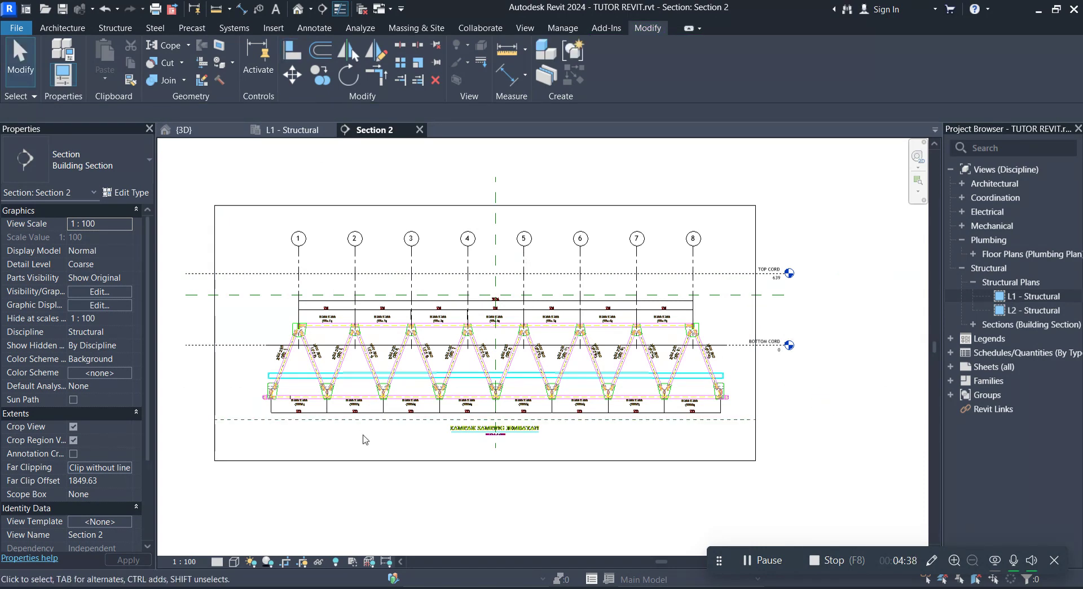
left_click(576, 356)
scroll(577, 356, "up", 2)
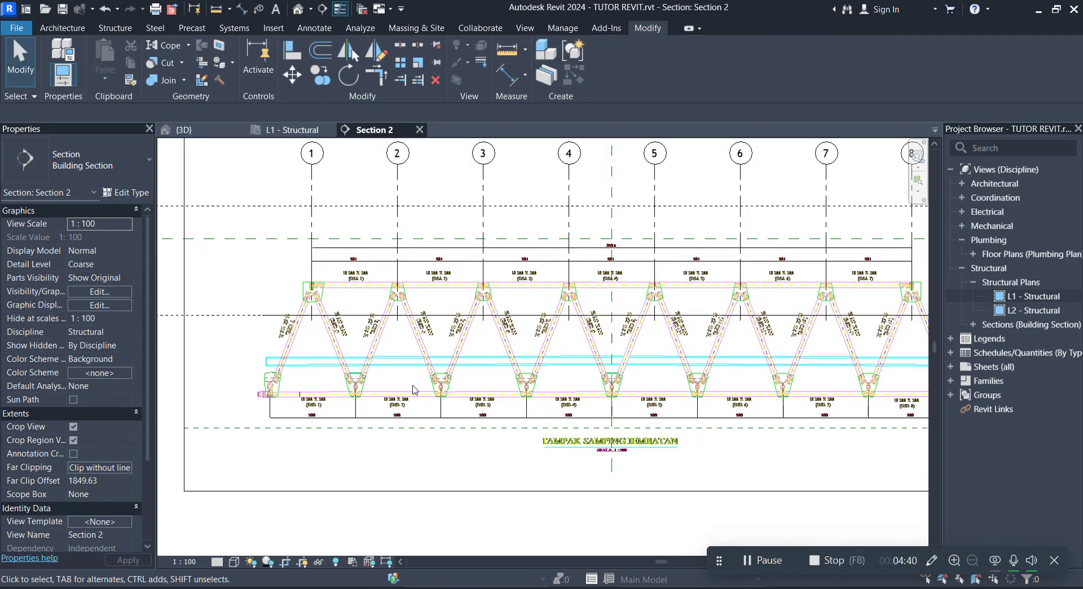
key("Escape")
middle_click_drag(485, 339, 448, 354)
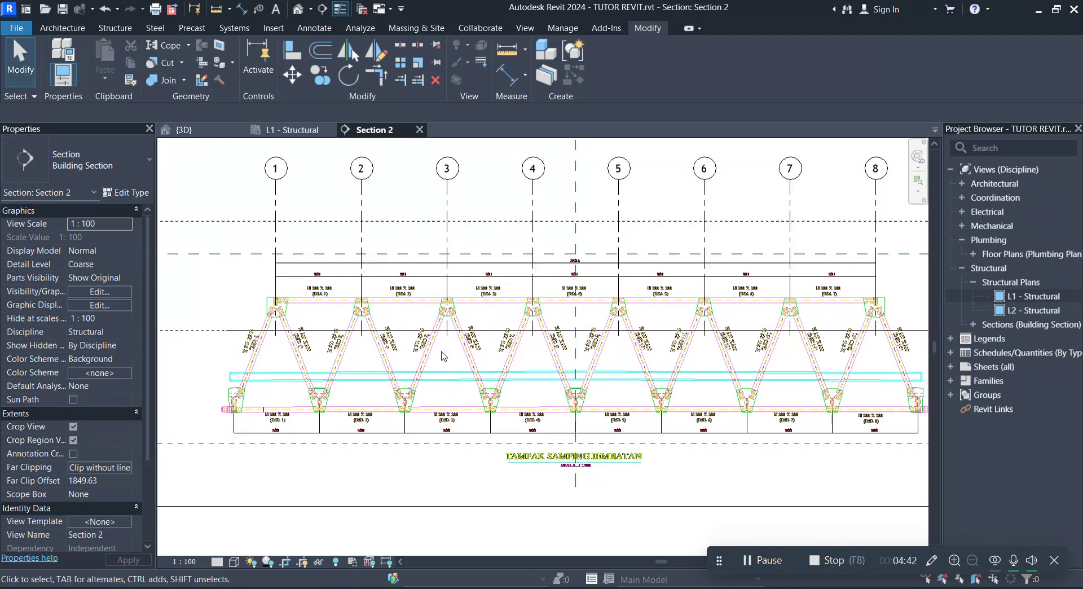
scroll(444, 356, "down", 1)
scroll(339, 396, "up", 2)
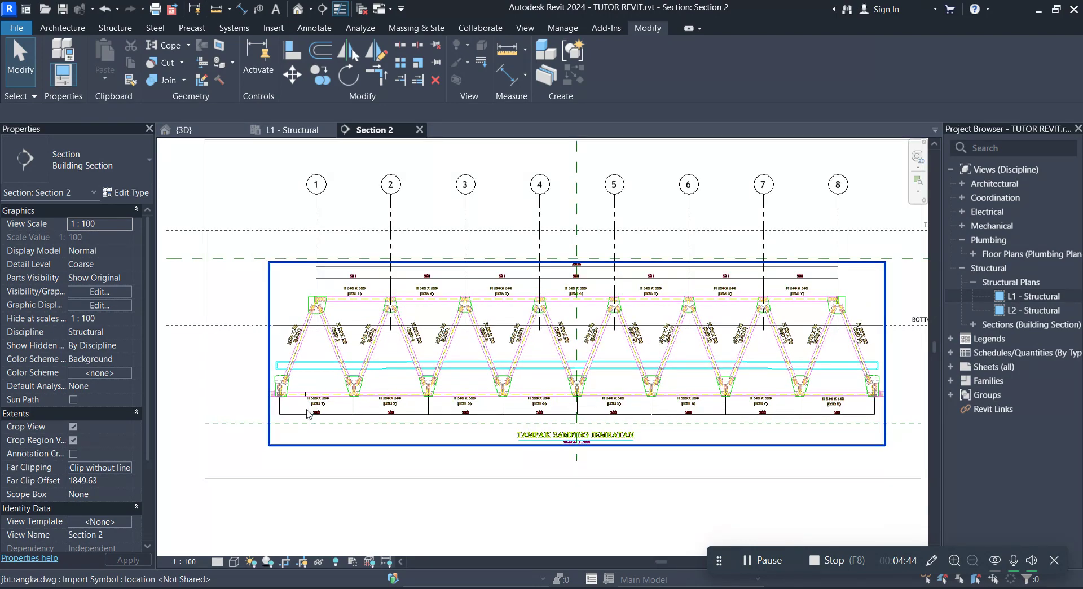
scroll(276, 390, "up", 2)
scroll(314, 301, "up", 1)
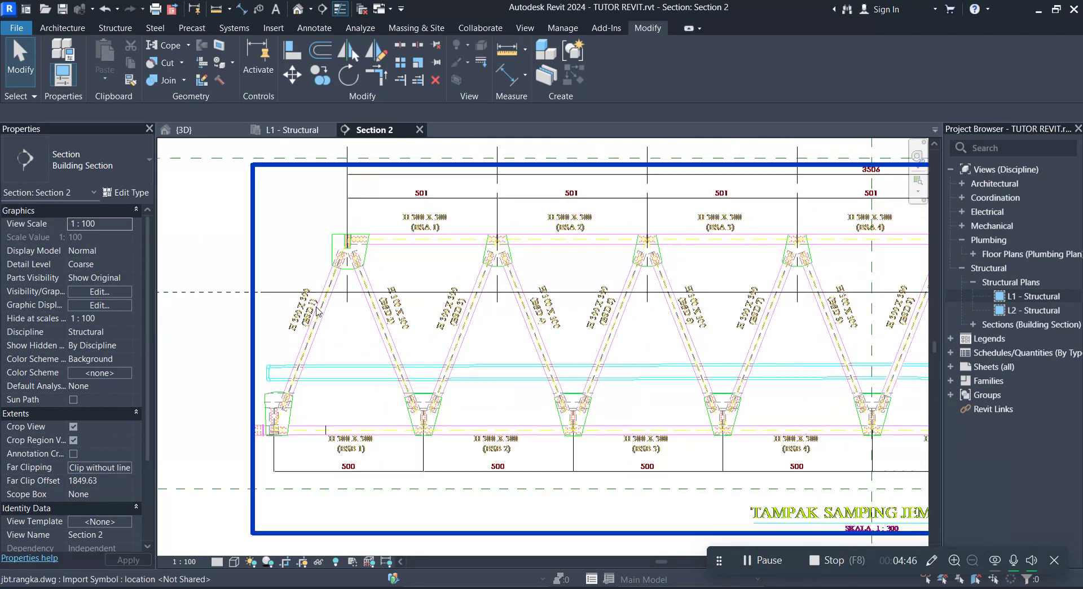
scroll(314, 302, "up", 1)
middle_click_drag(350, 355, 346, 339)
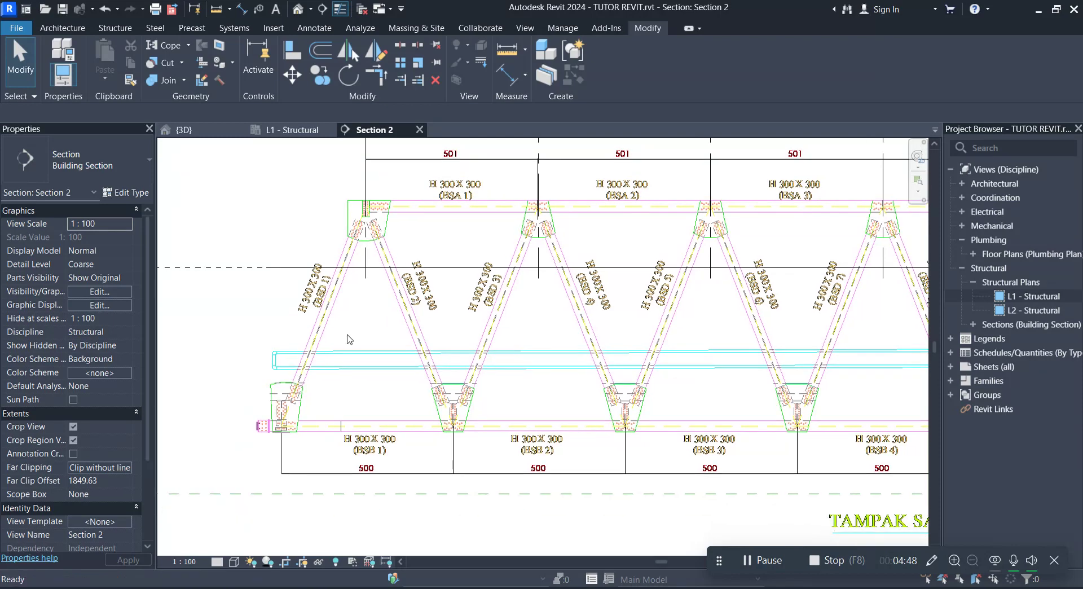
scroll(284, 325, "up", 2)
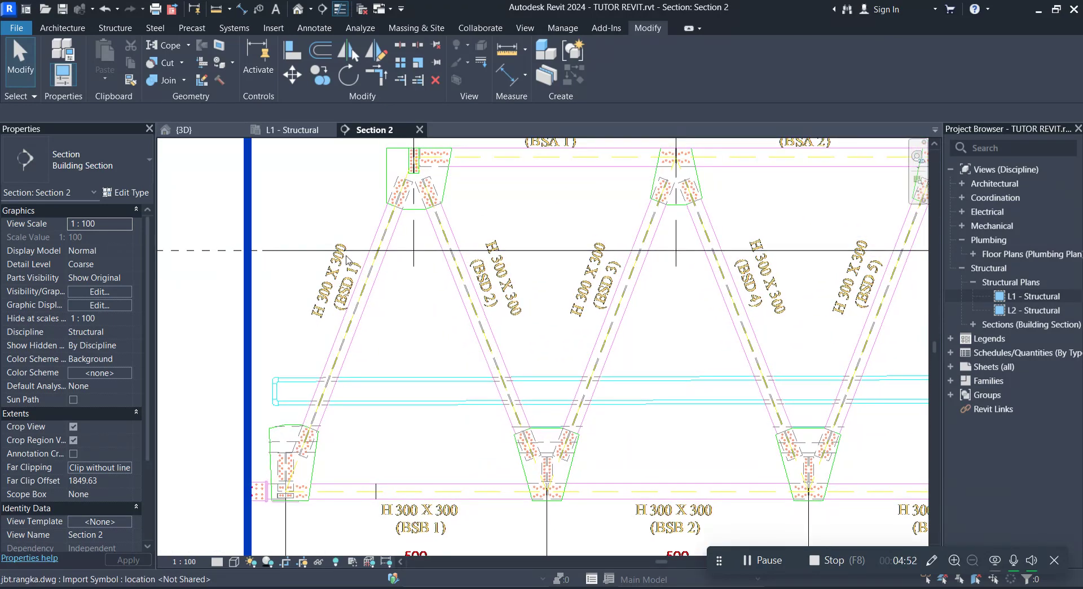
scroll(355, 502, "up", 1)
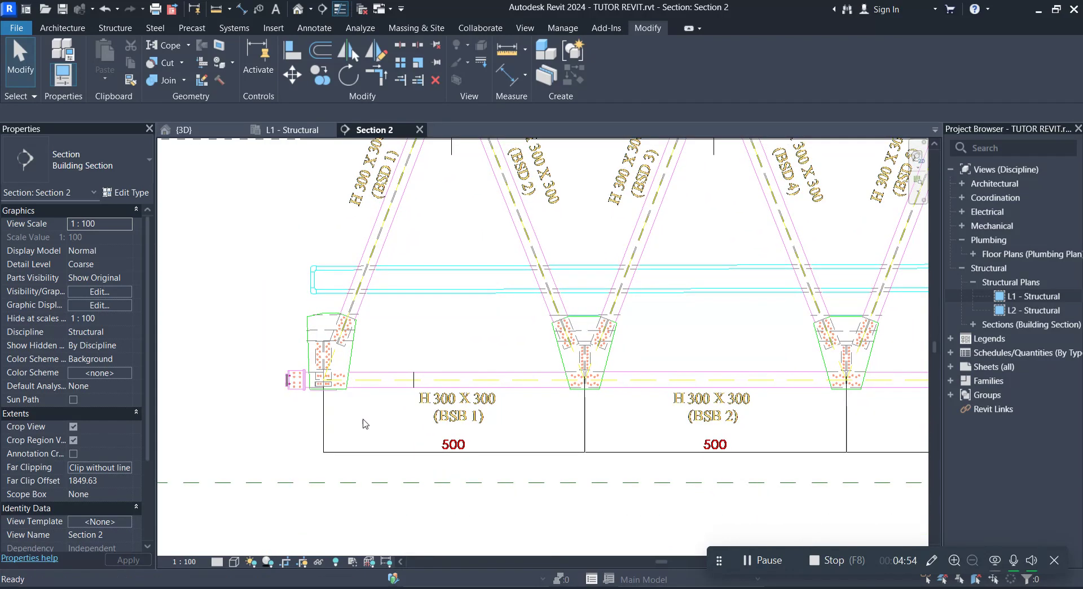
middle_click_drag(355, 502, 395, 393)
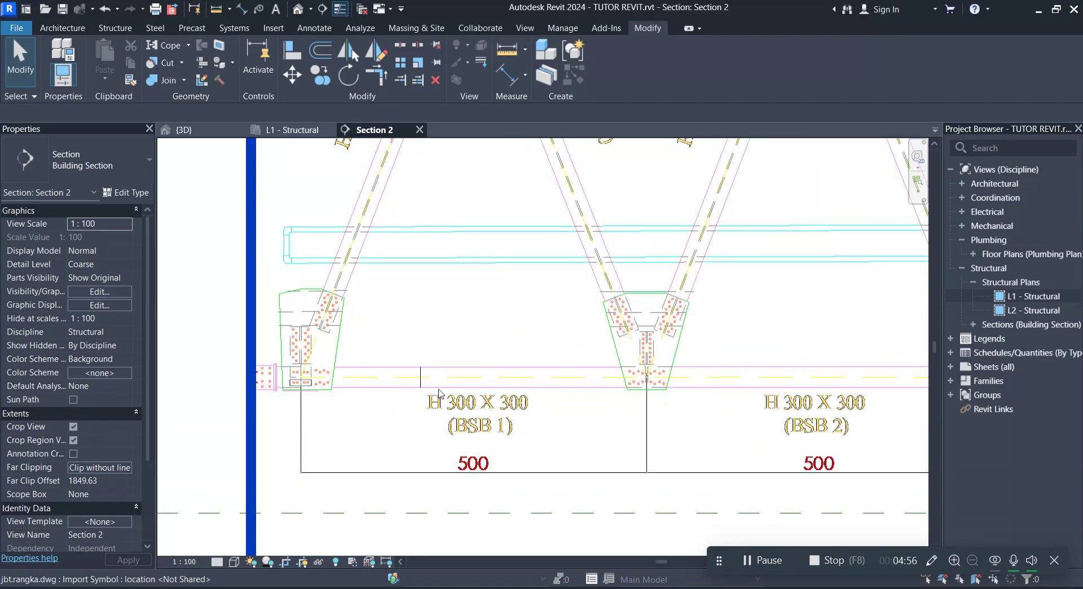
middle_click_drag(342, 404, 343, 432)
scroll(320, 473, "down", 1)
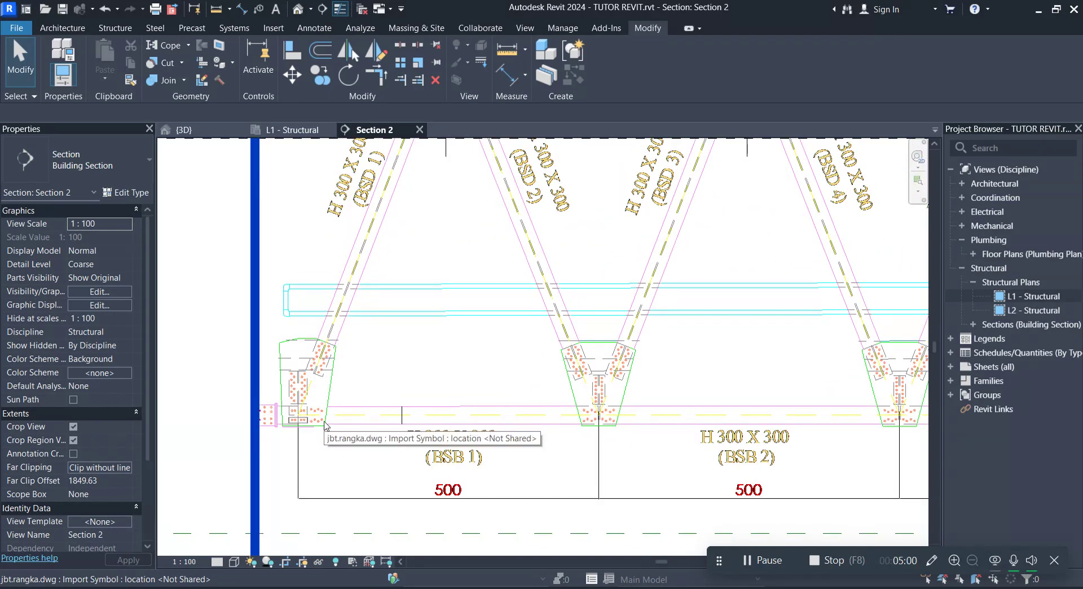
middle_click_drag(366, 371, 371, 406)
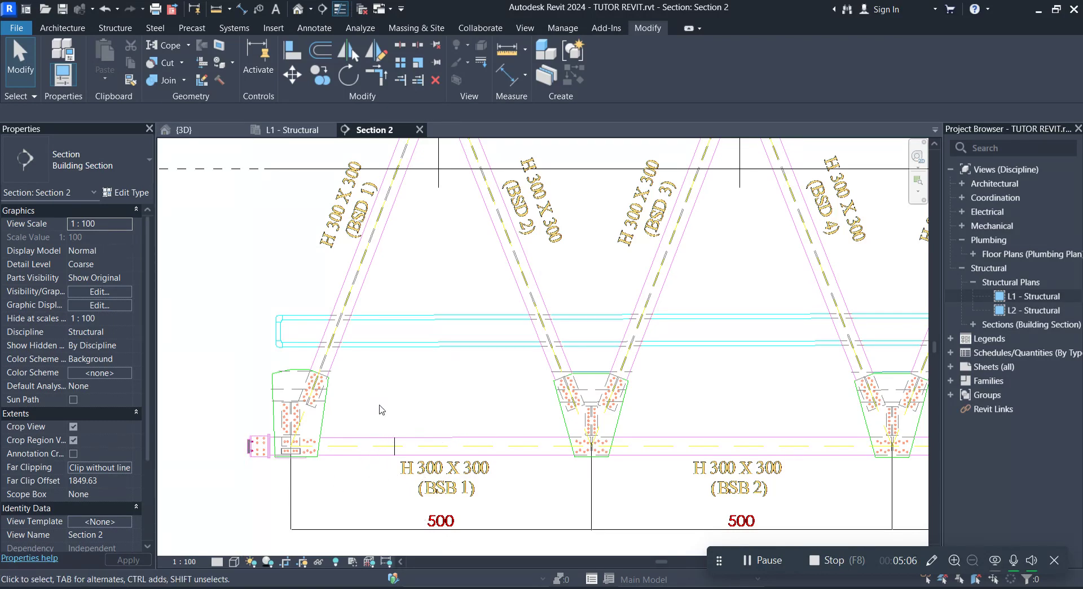
middle_click_drag(378, 429, 340, 466)
scroll(356, 471, "down", 2)
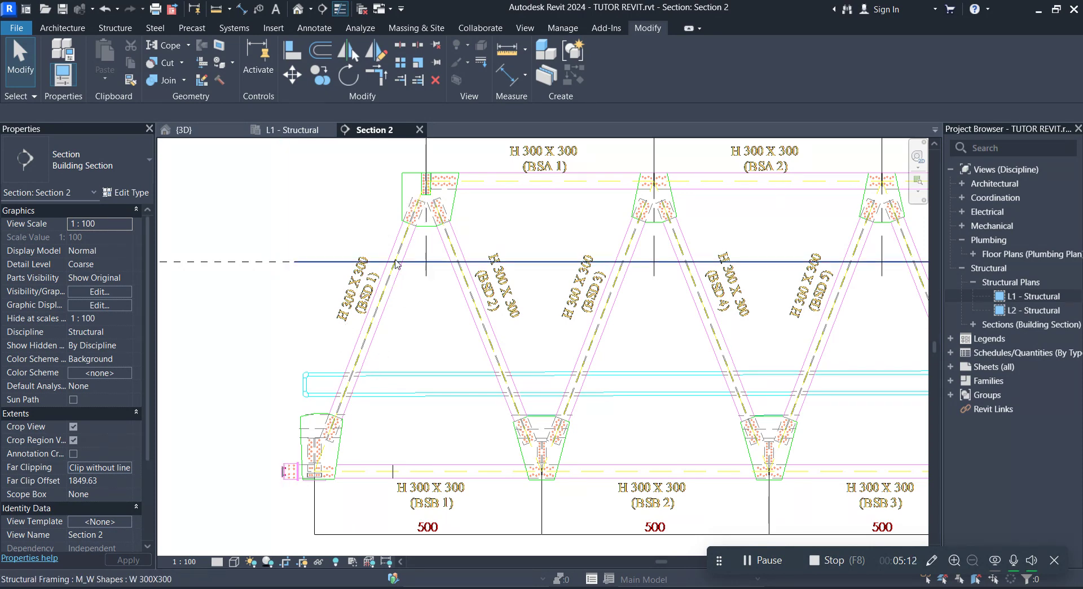
scroll(429, 324, "up", 1)
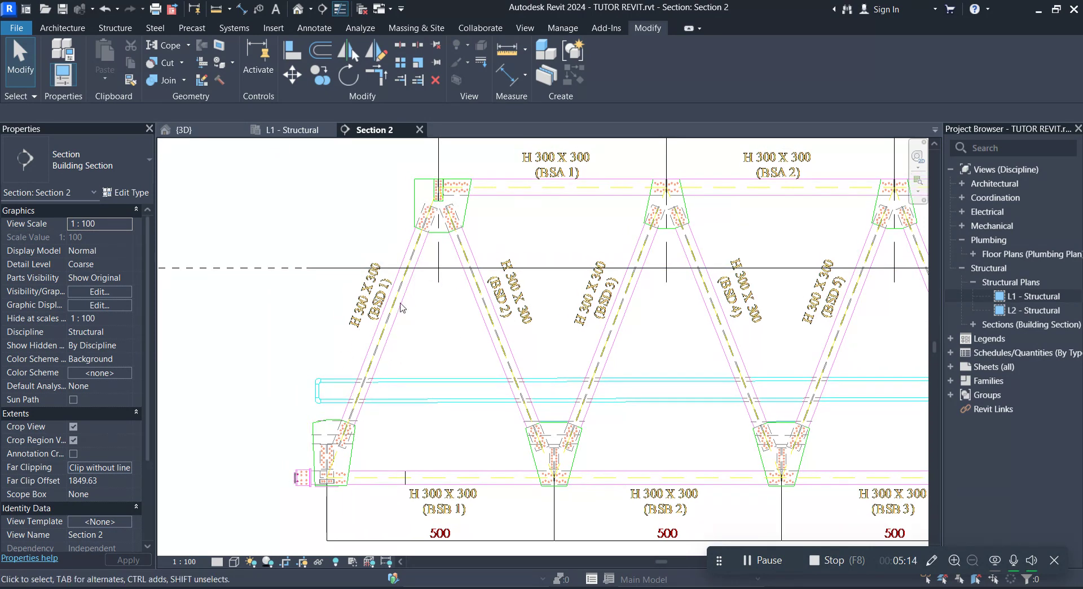
scroll(399, 305, "up", 1)
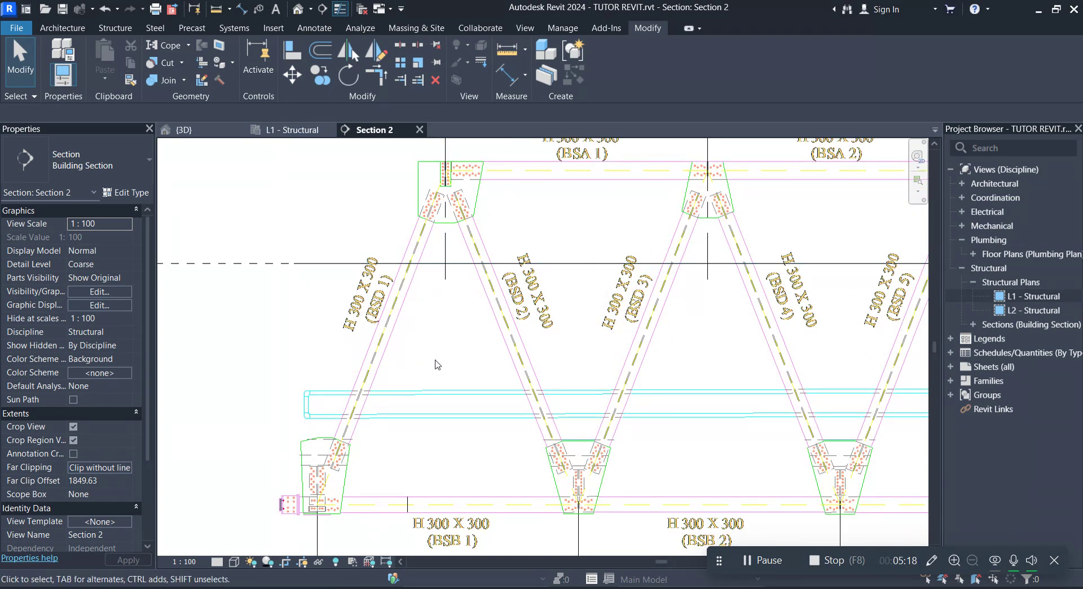
middle_click_drag(442, 369, 413, 356)
scroll(417, 357, "down", 2)
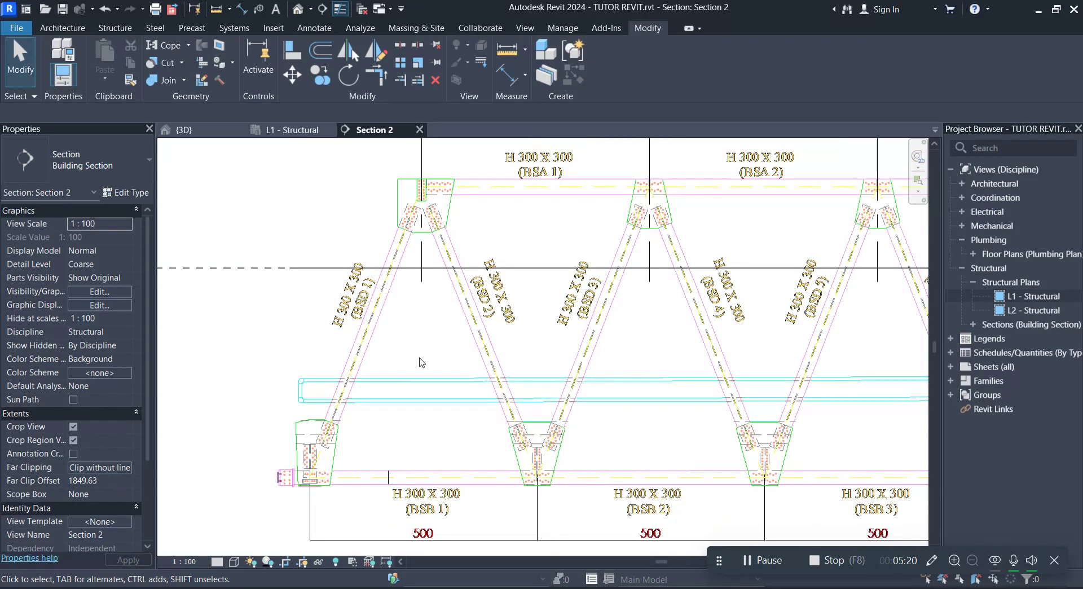
scroll(425, 416, "up", 1)
middle_click_drag(426, 416, 398, 322)
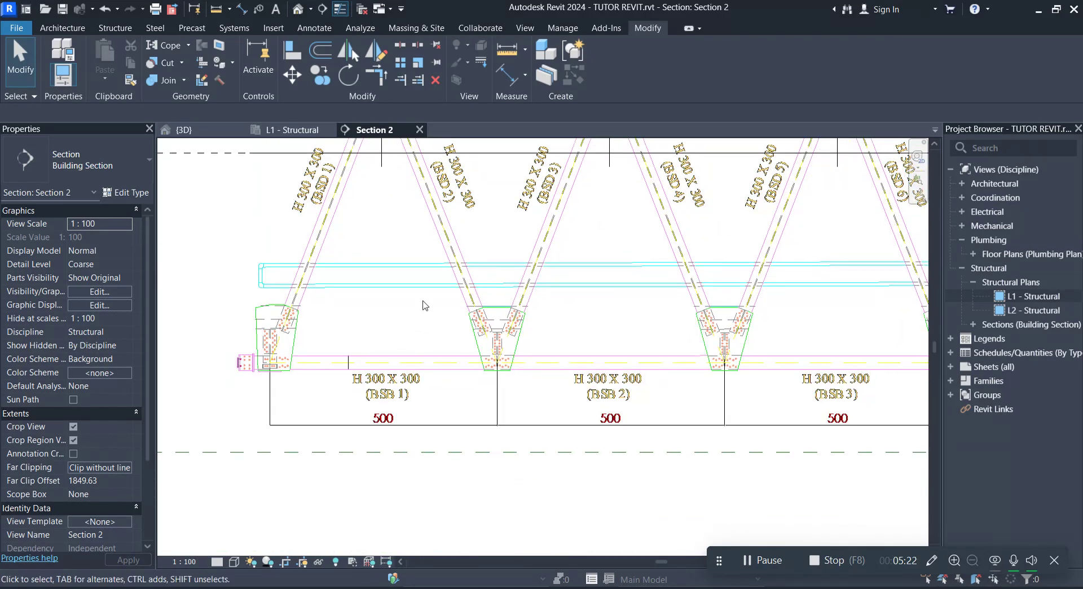
Try starting a beam in the section view, then cancel the Work Plane prompt.
left_click(104, 30)
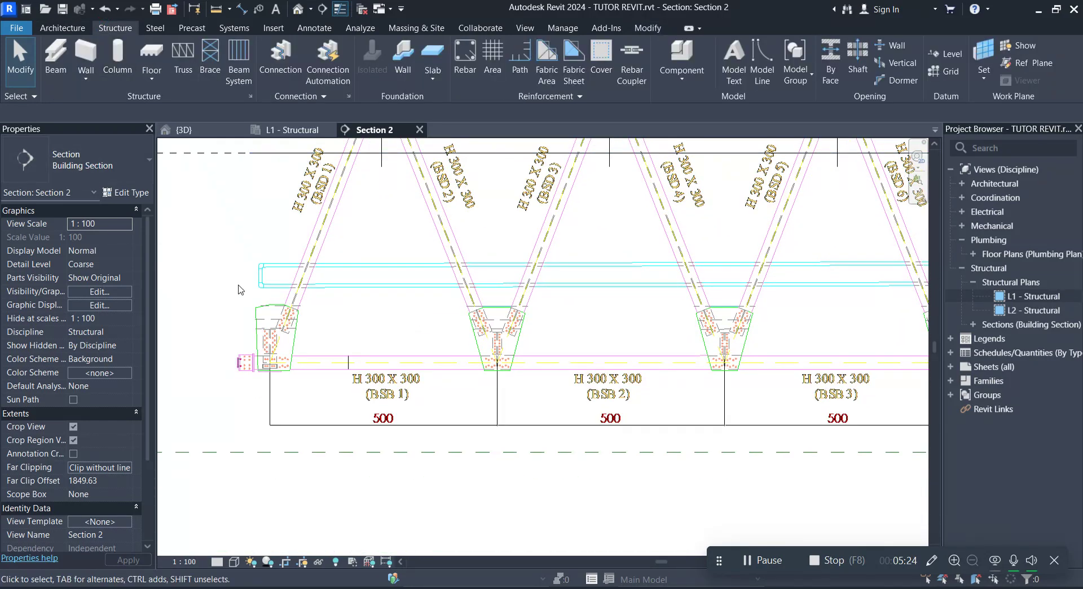
left_click(50, 56)
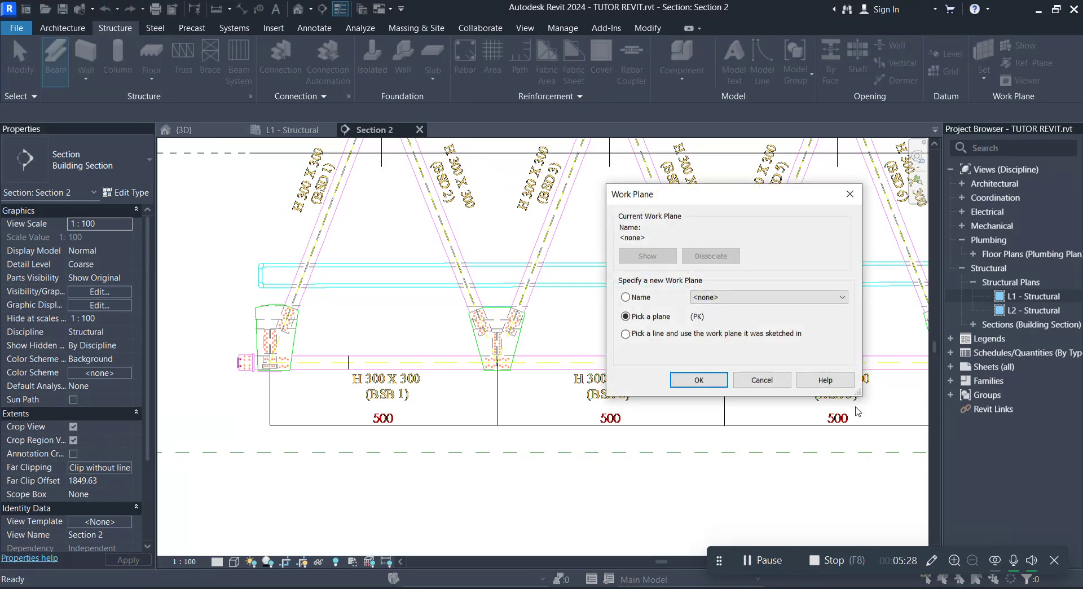
left_click(761, 386)
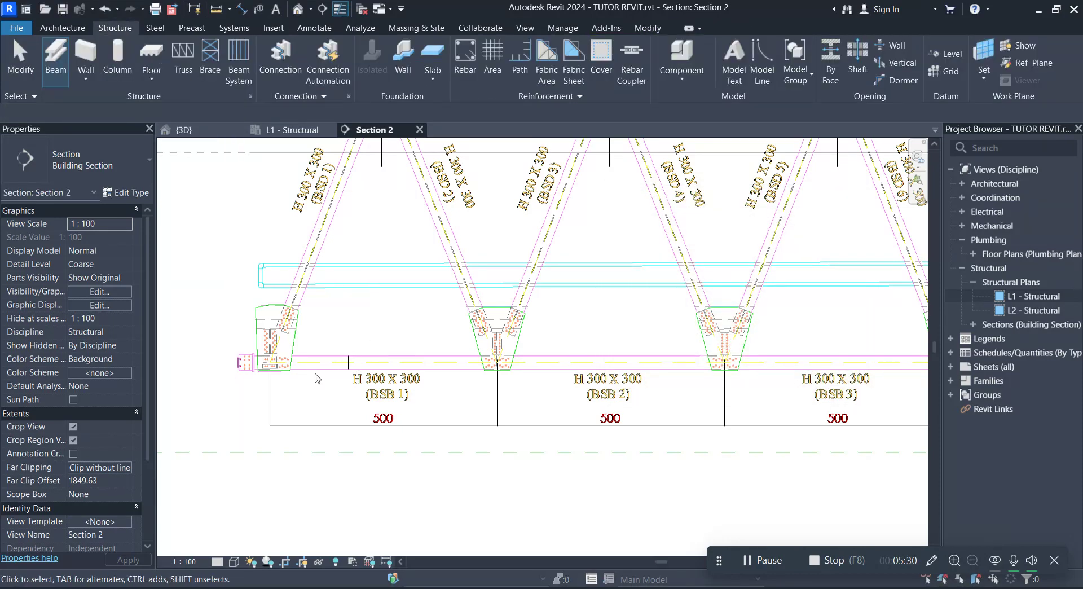
Switch to the L1 - Structural plan, zoom into the lower-left truss bay and start a W 300X300 beam.
scroll(327, 333, "down", 1)
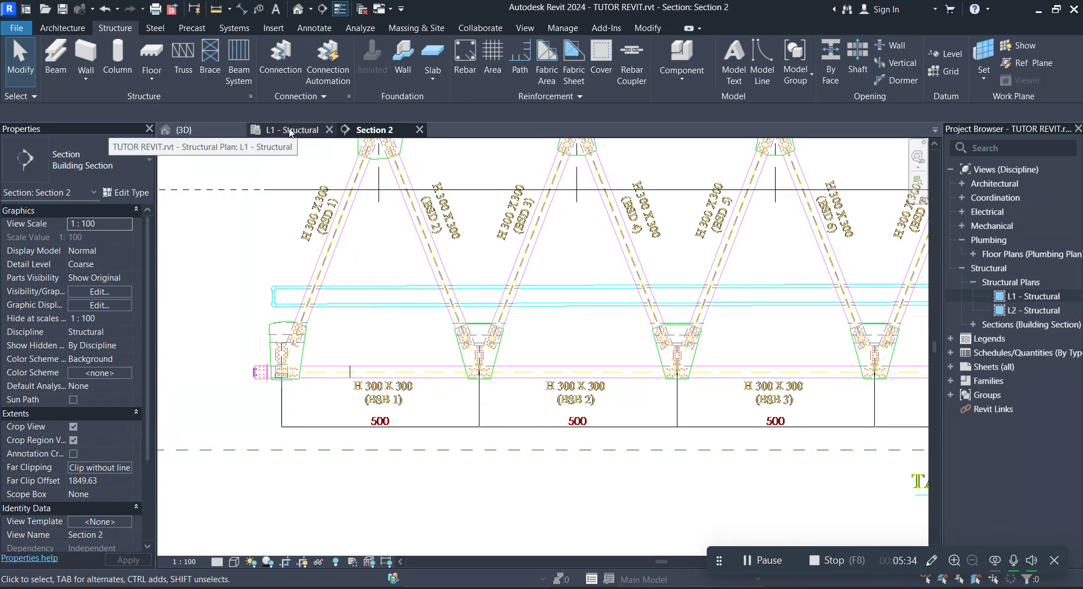
left_click(290, 132)
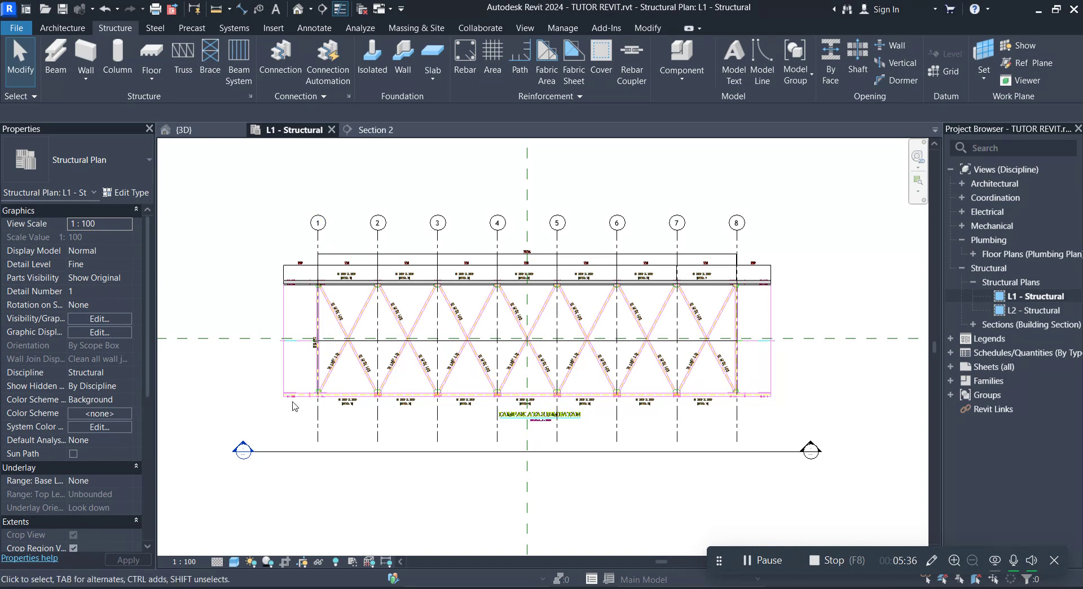
scroll(292, 406, "up", 1)
scroll(293, 406, "up", 1)
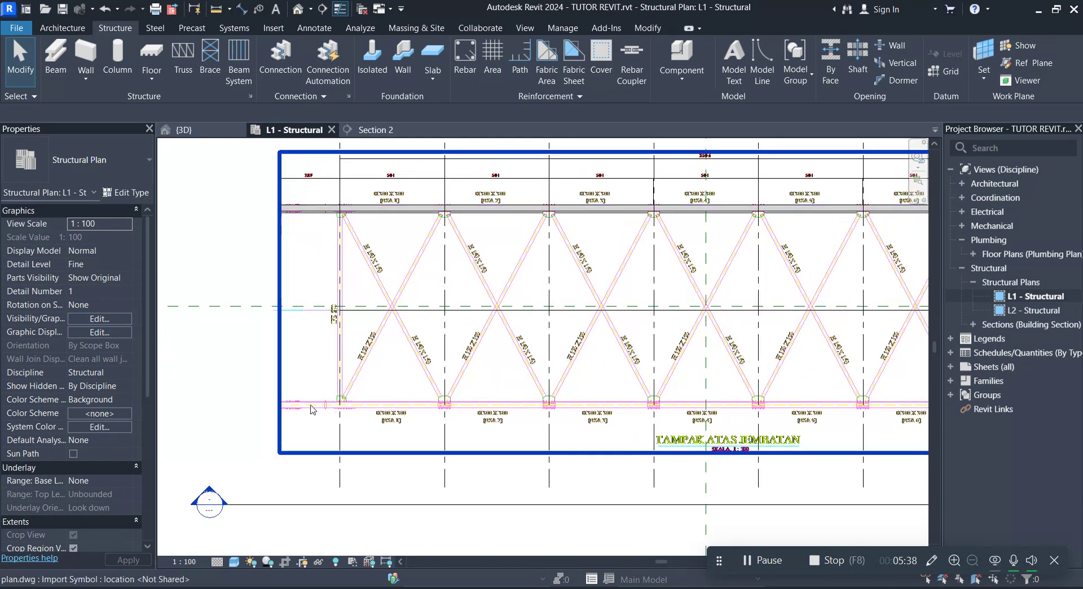
scroll(311, 408, "up", 2)
scroll(307, 417, "up", 1)
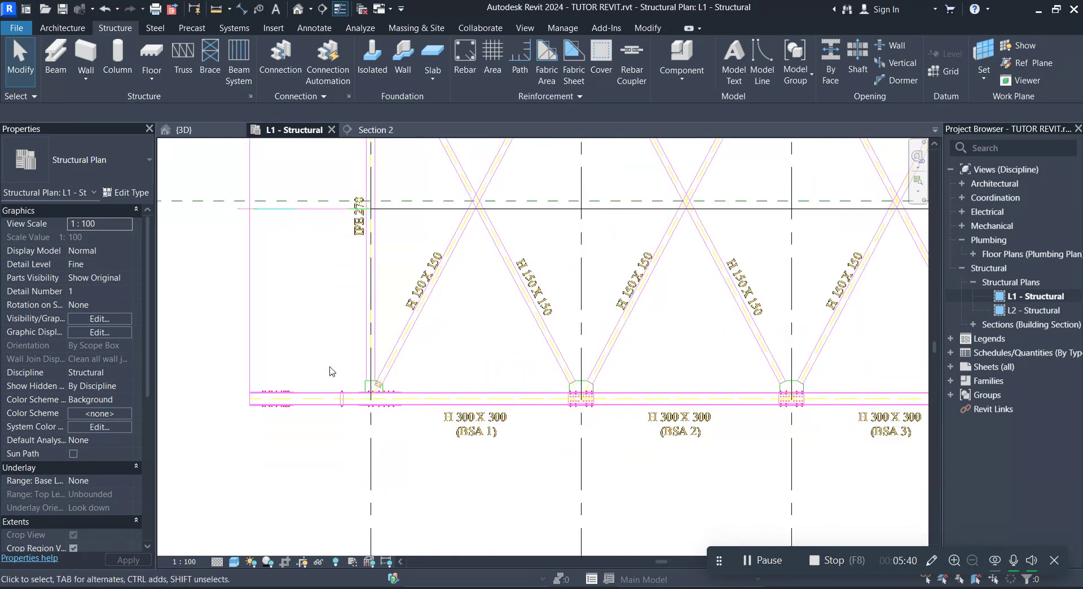
left_click(55, 59)
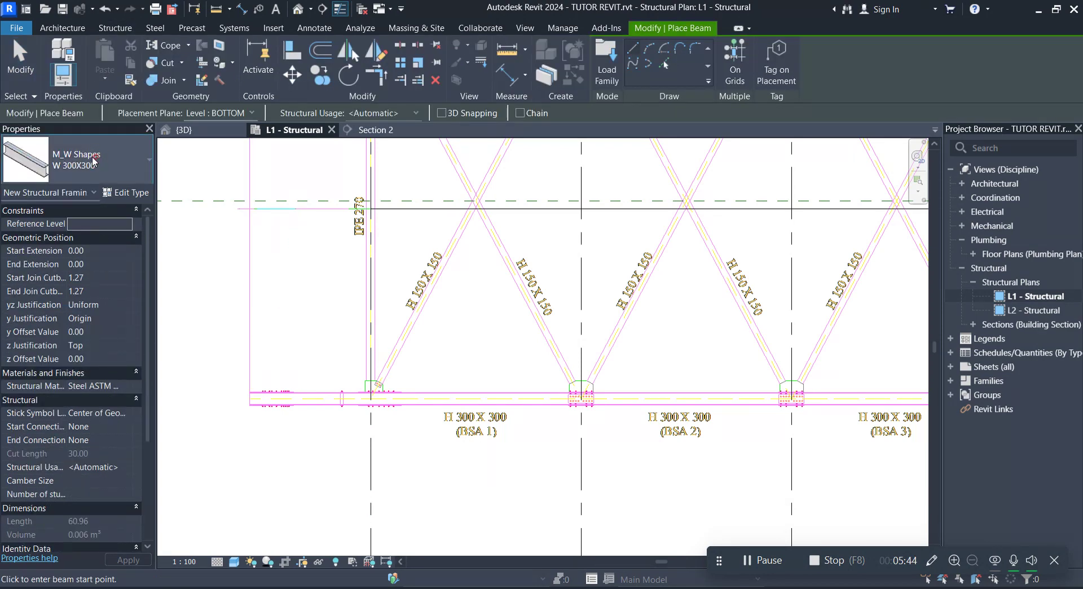
Browse the beam Type Selector list for a 300X300 H section, leaving W 300X300 selected.
left_click(94, 162)
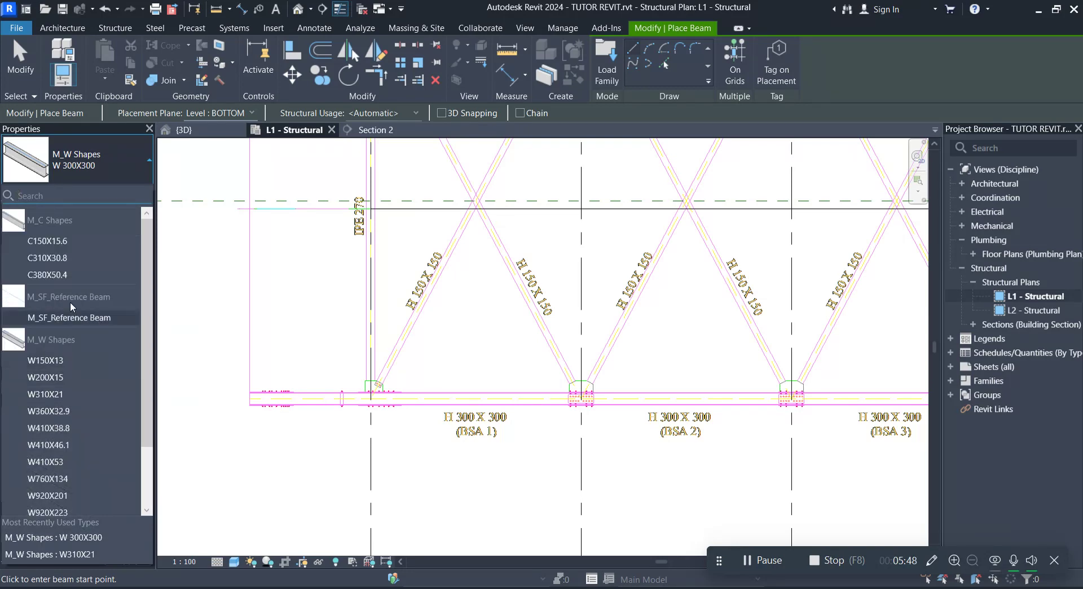
scroll(522, 447, "up", 1)
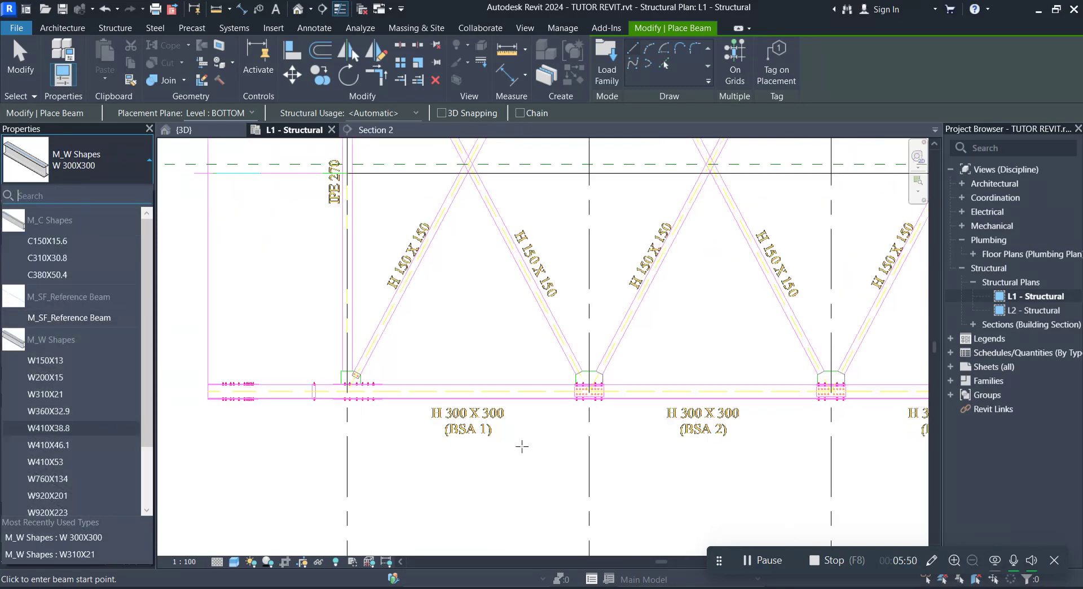
scroll(460, 442, "up", 1)
scroll(458, 439, "up", 1)
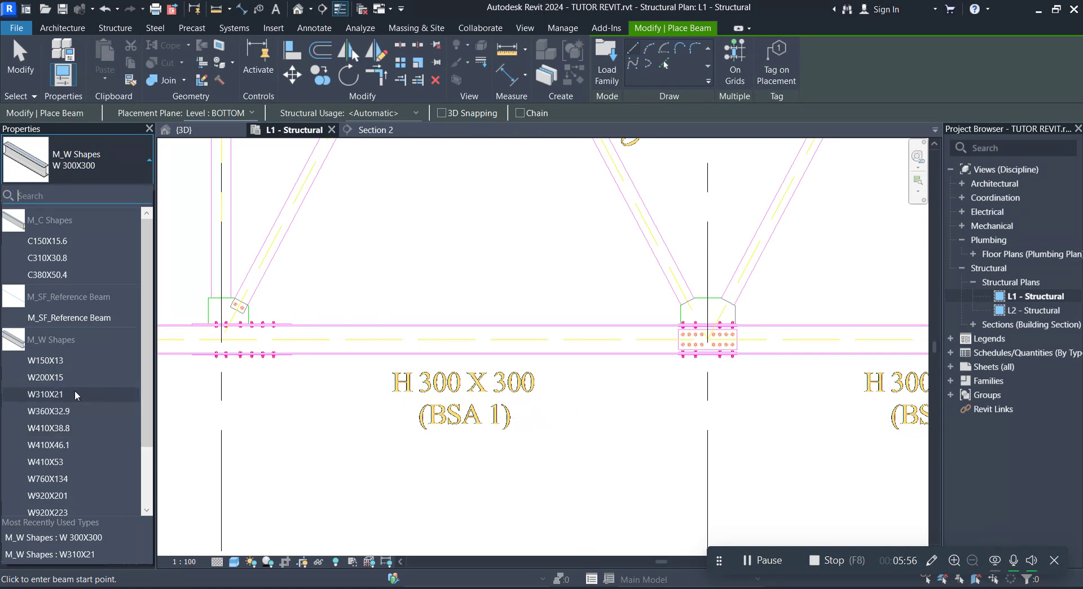
scroll(83, 445, "down", 2)
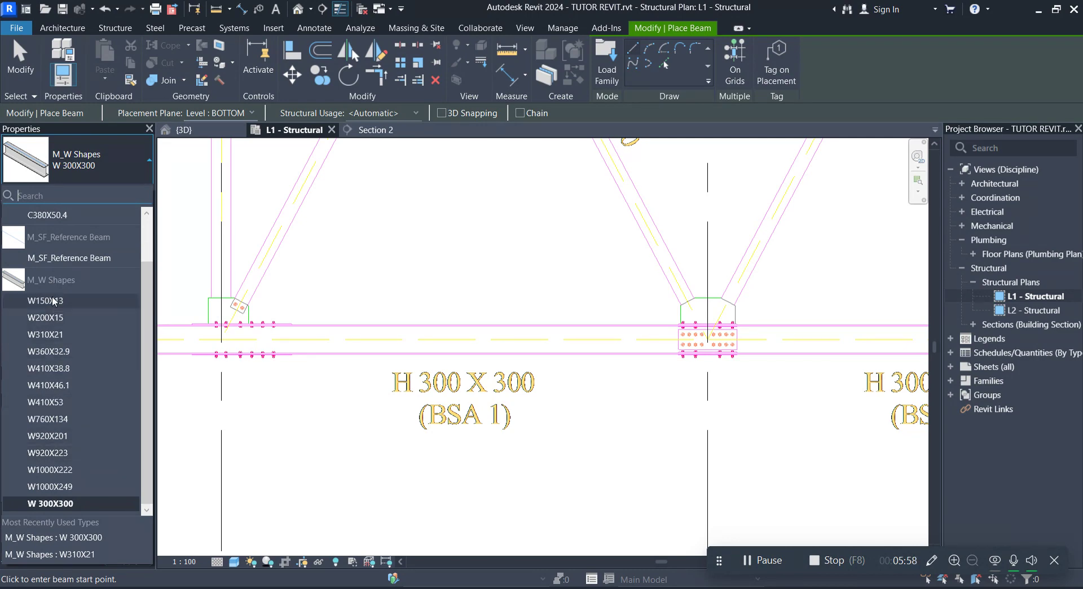
scroll(62, 374, "up", 2)
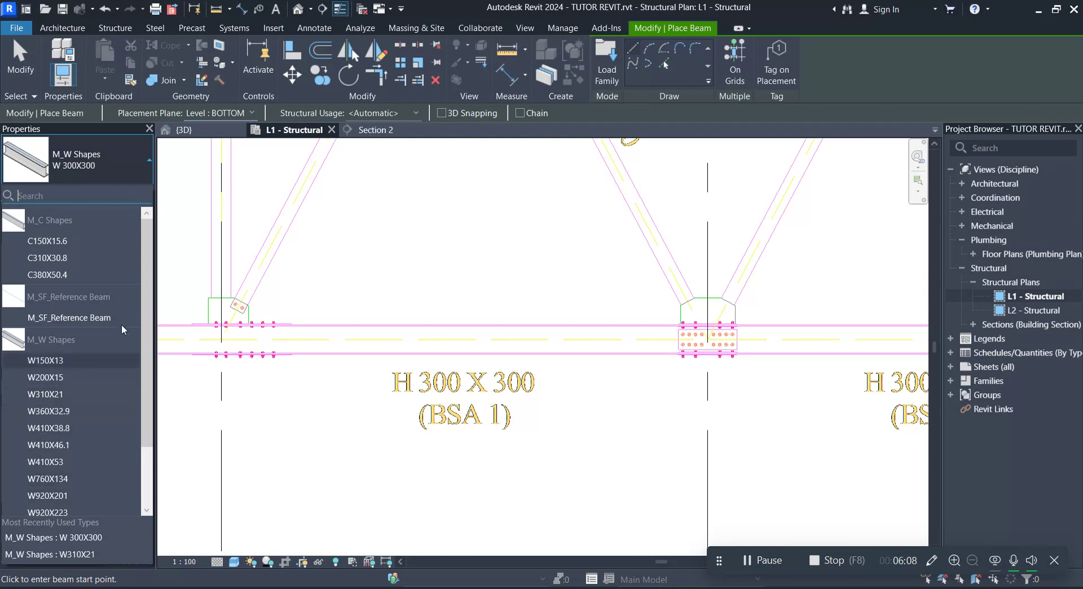
scroll(140, 381, "down", 1)
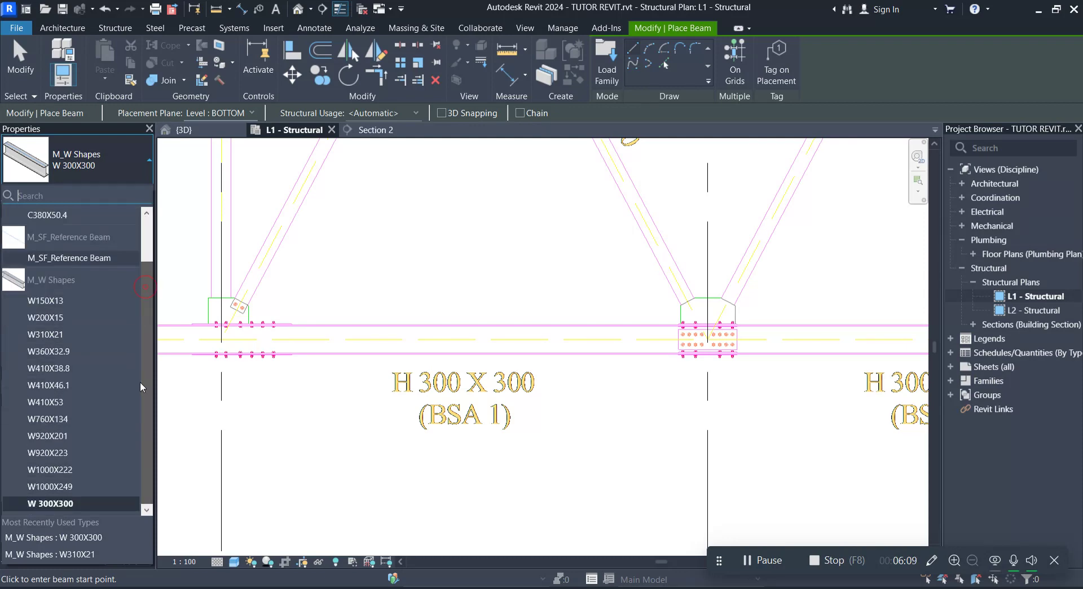
left_click(608, 59)
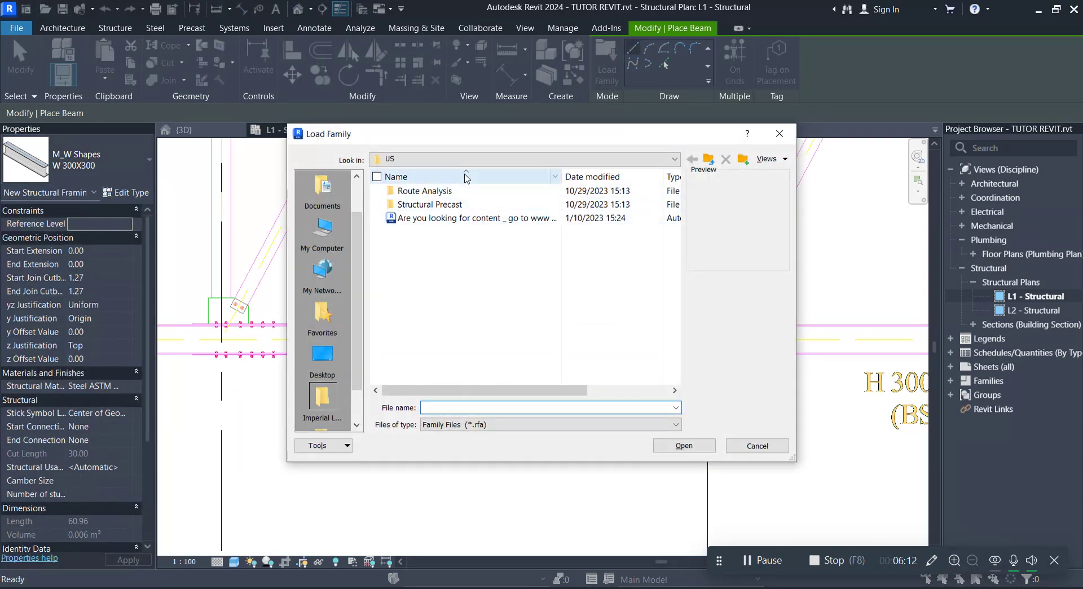
left_click(482, 159)
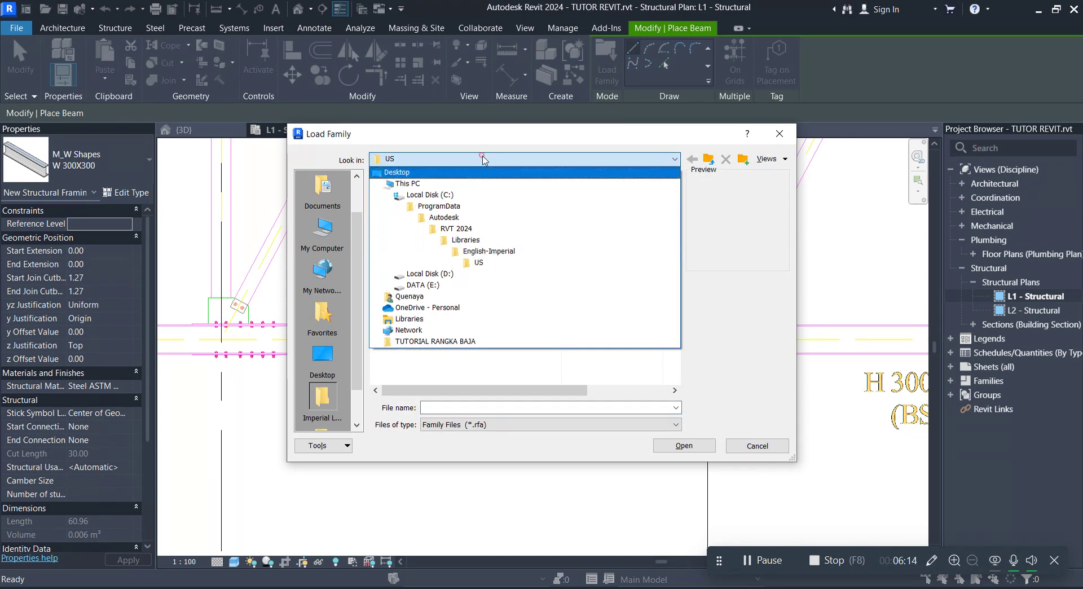
left_click(483, 159)
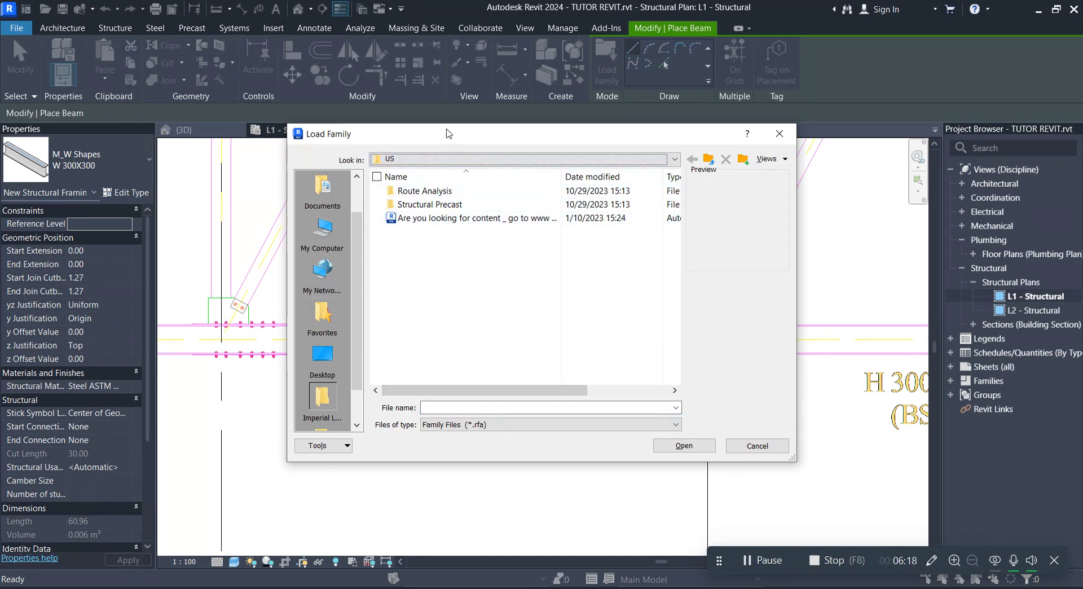
left_click_drag(449, 134, 447, 158)
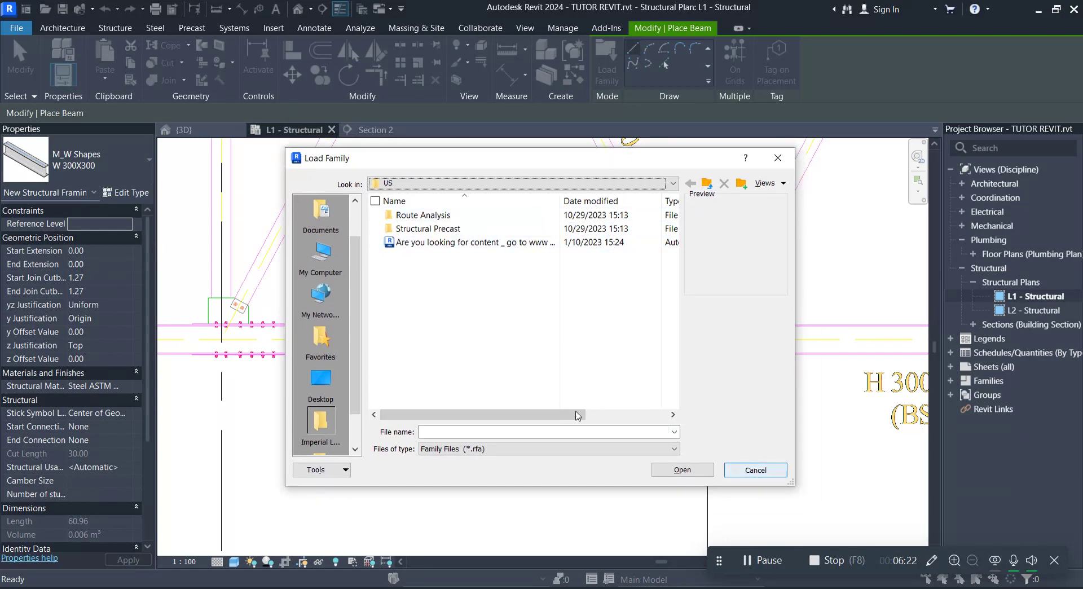
left_click(767, 474)
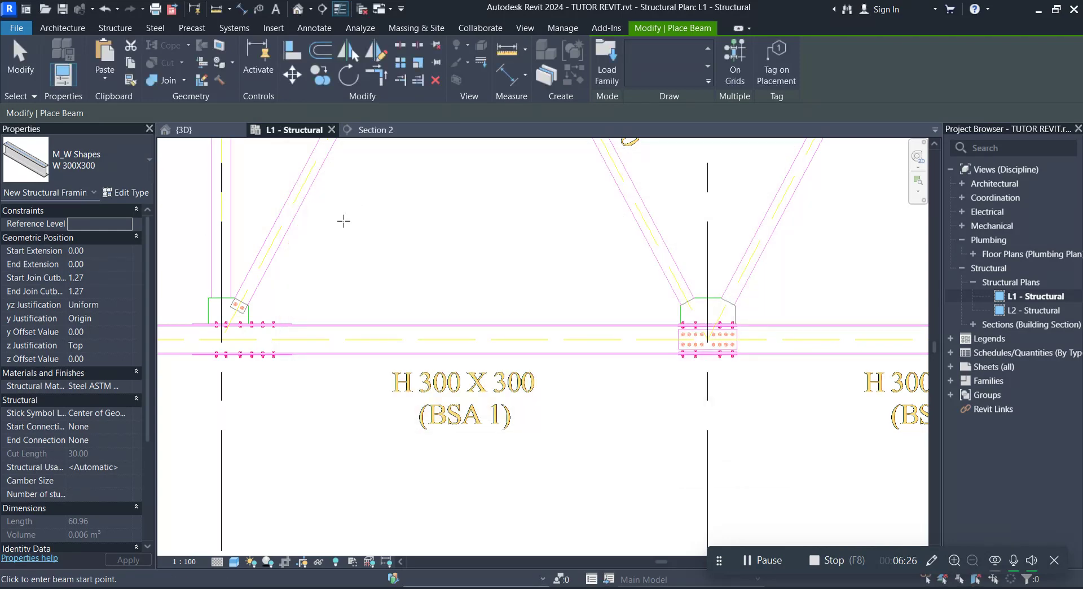
Duplicate W 300X300 into a new M_W Shapes type H 300X300 with 30 cm width and height.
left_click(97, 171)
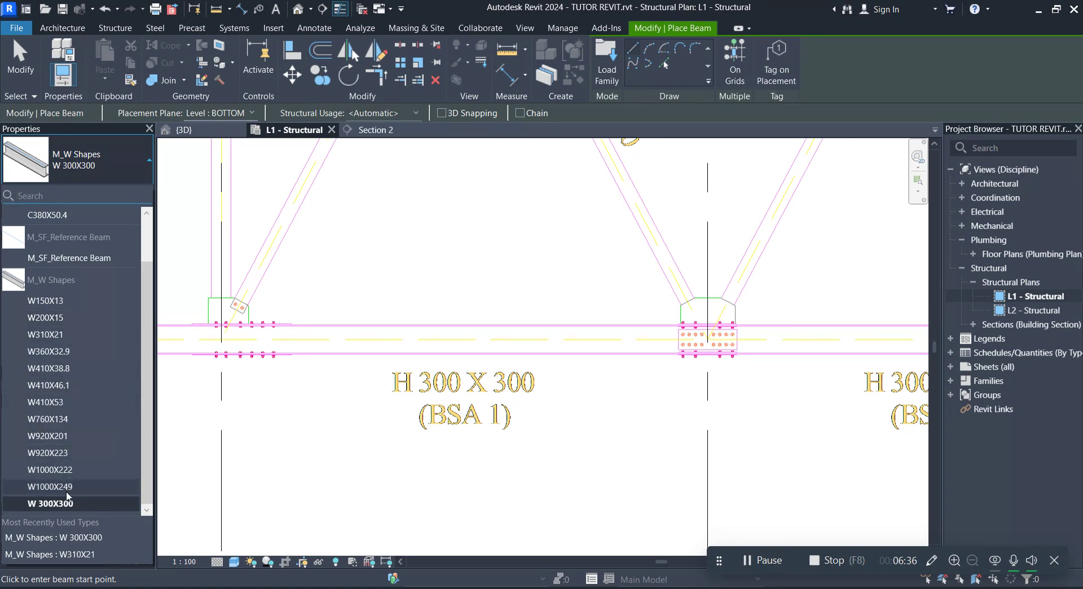
mouse_move(50, 504)
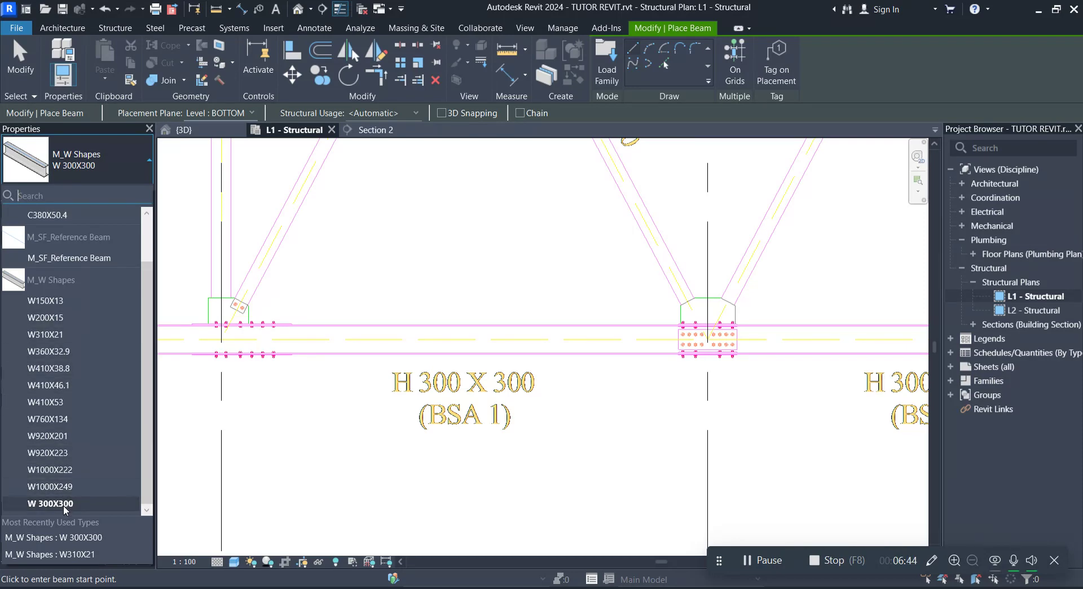
left_click(134, 194)
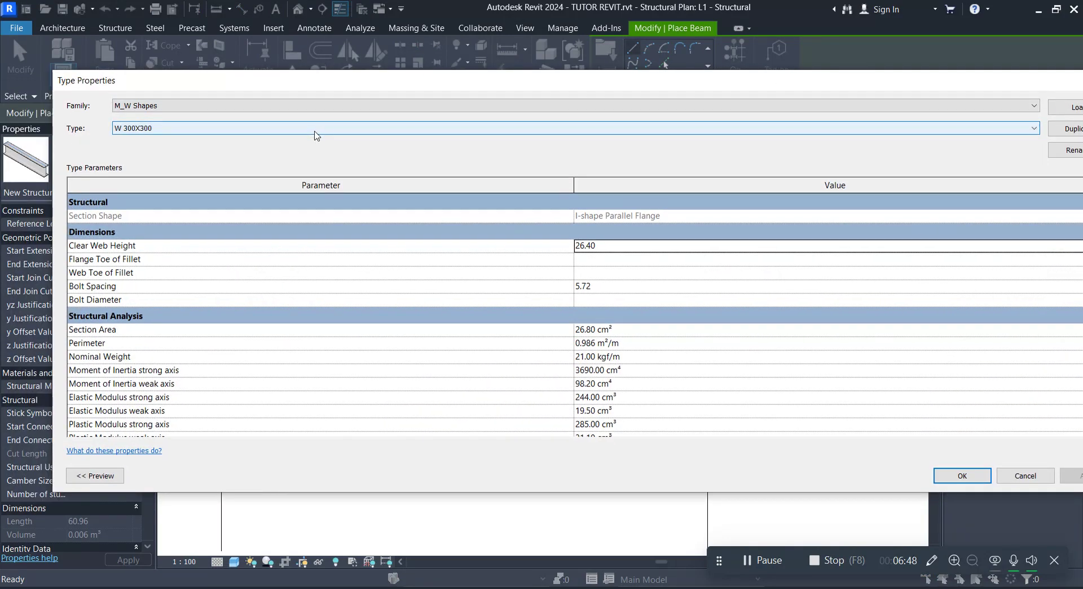
left_click(1050, 128)
type("H 300X300")
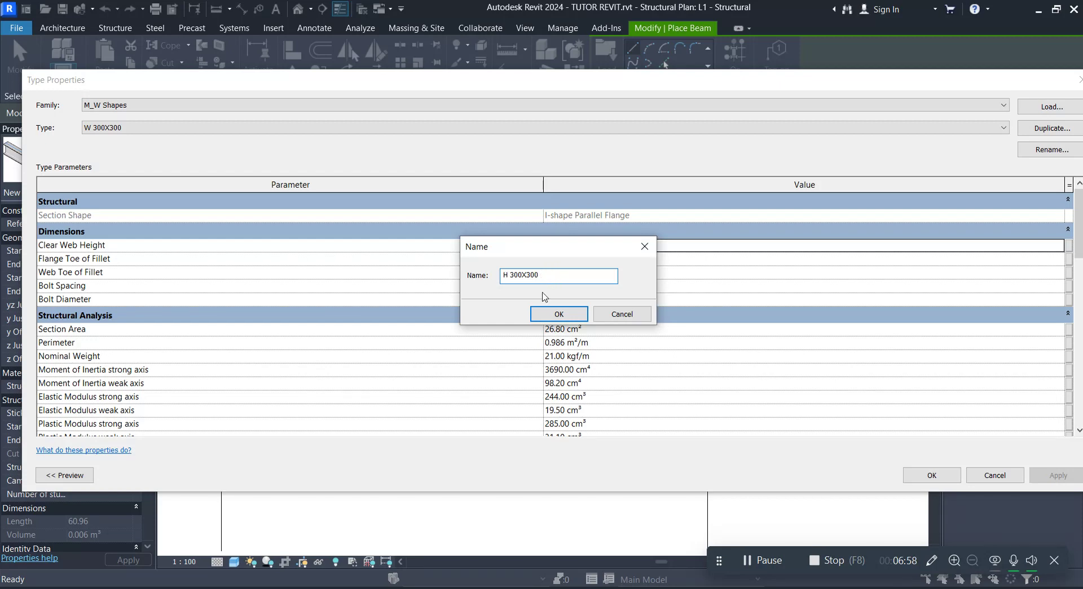
left_click(541, 322)
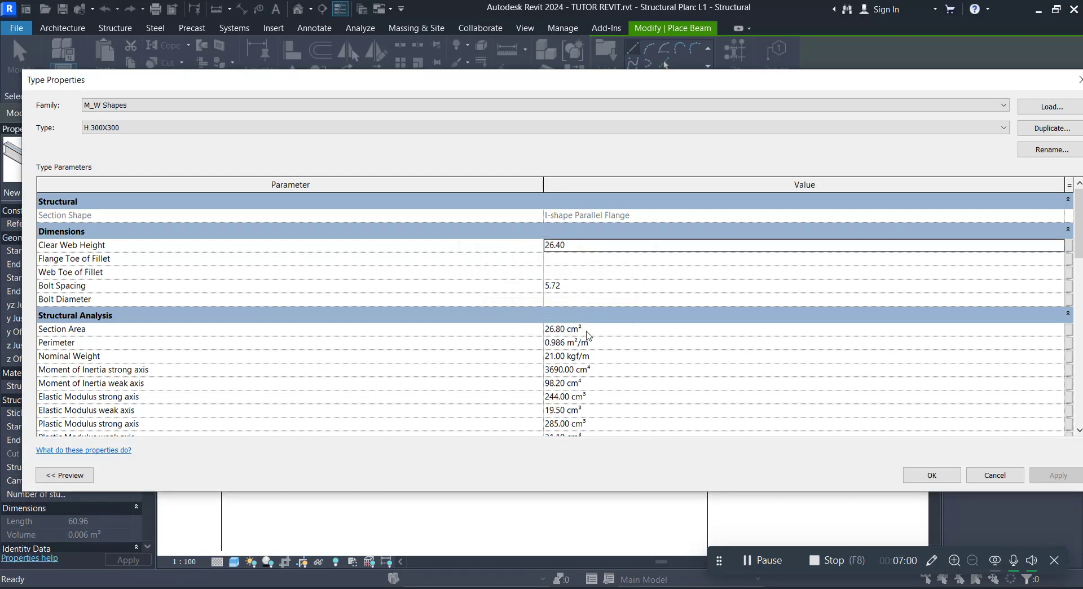
scroll(572, 344, "down", 4)
scroll(587, 404, "down", 3)
left_click(565, 215)
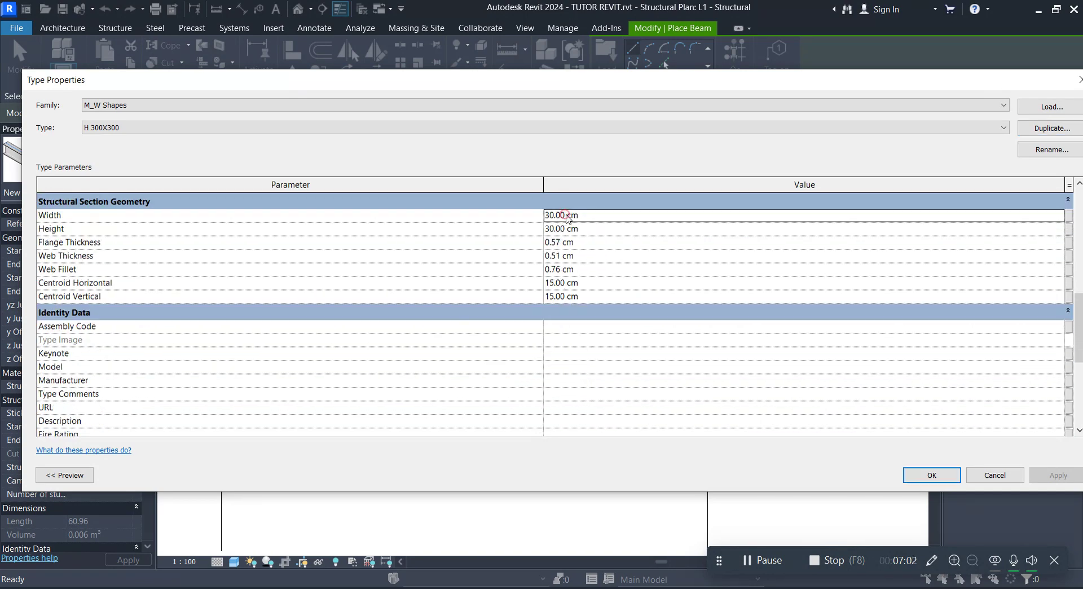
left_click(71, 235)
left_click(589, 215)
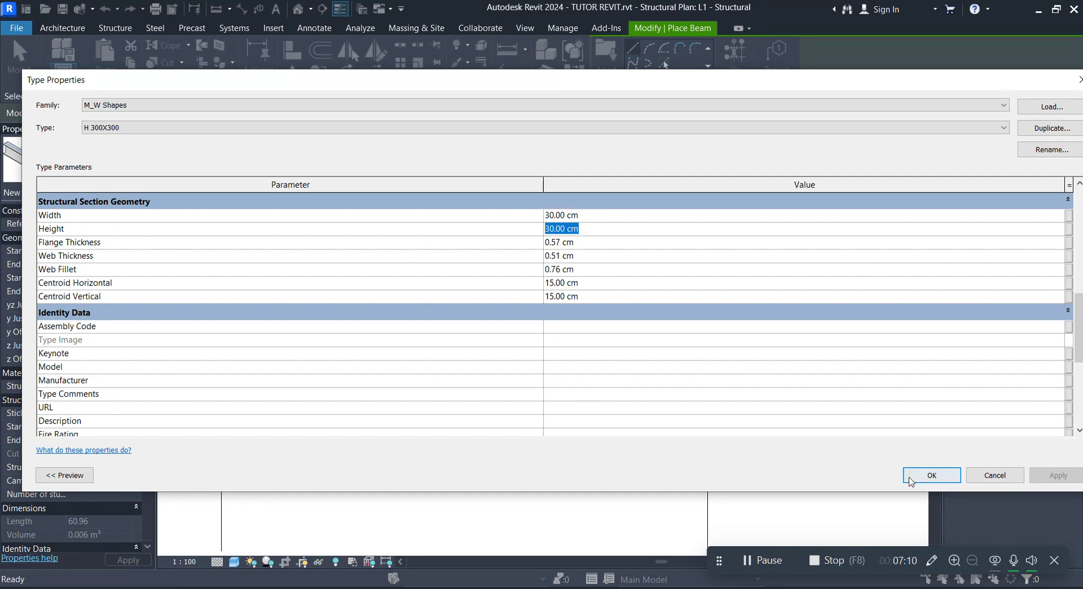
left_click(931, 475)
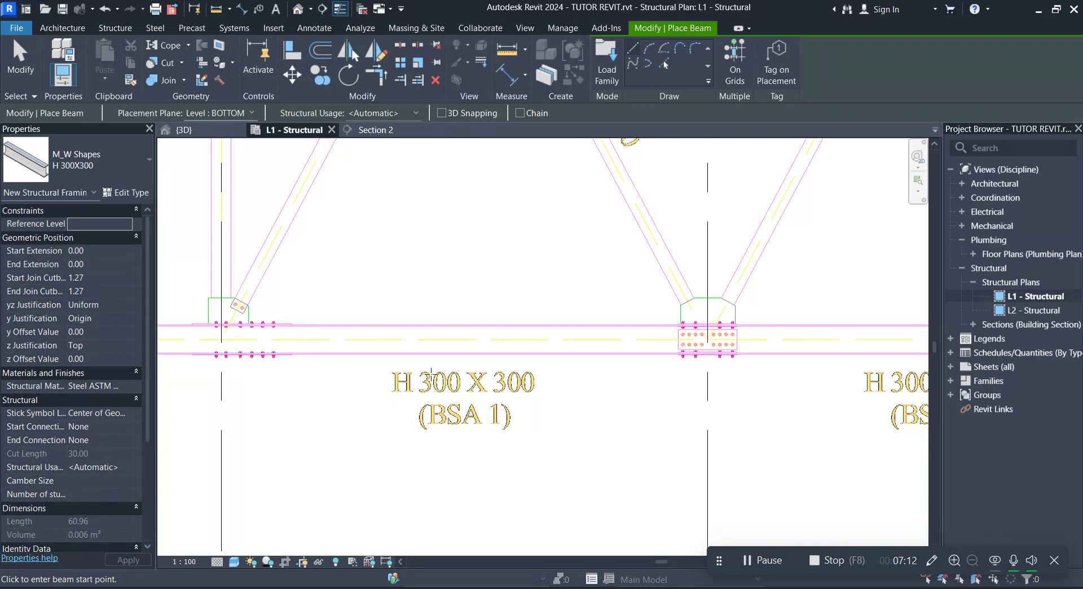
Zoom to the bottom chord's left end and start the H 300X300 beam there.
scroll(458, 287, "down", 2)
scroll(398, 433, "down", 1)
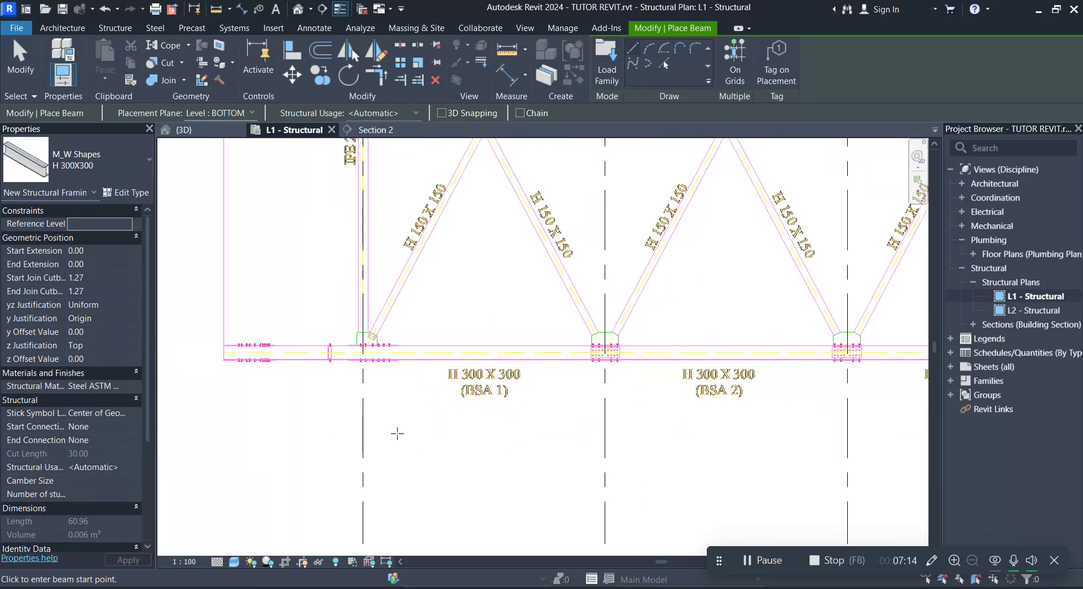
scroll(219, 380, "up", 1)
scroll(227, 375, "up", 1)
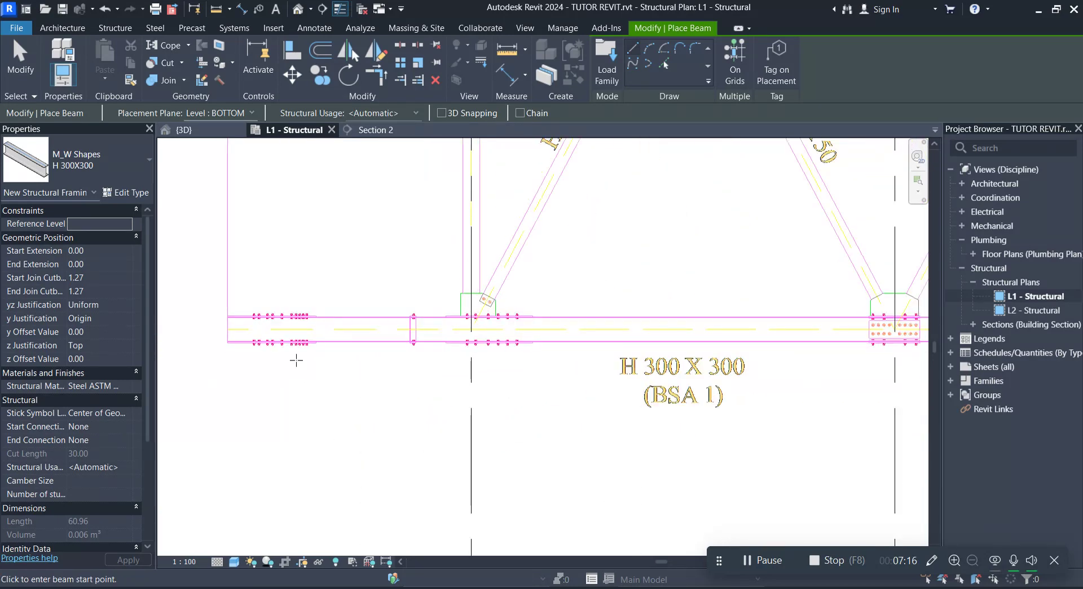
scroll(296, 360, "up", 1)
mouse_move(289, 390)
middle_mouse_down()
mouse_move(314, 407)
mouse_move(307, 430)
middle_mouse_up()
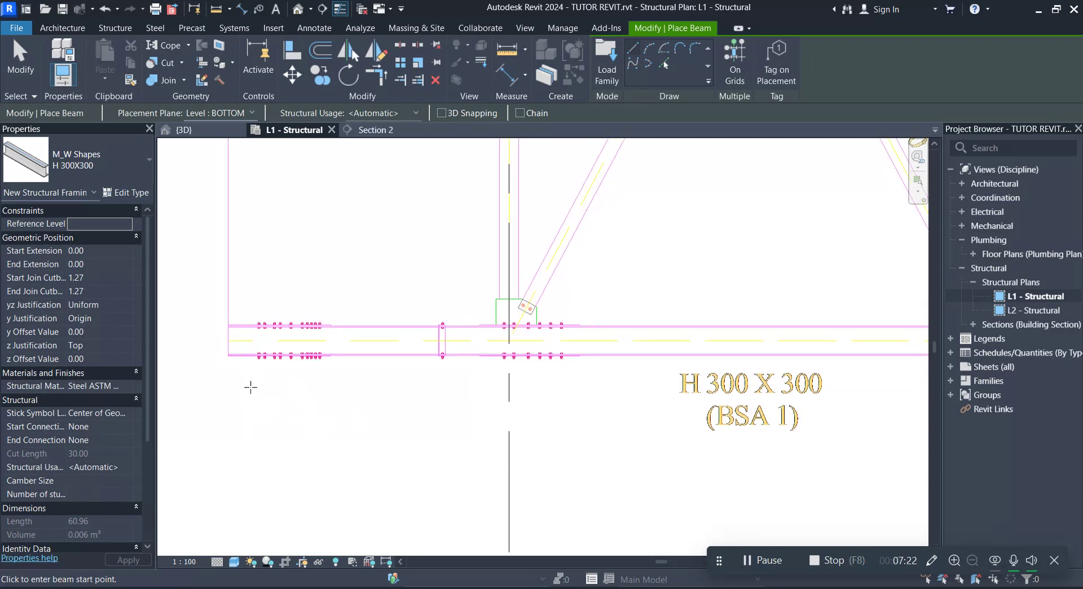
left_click(228, 341)
End the beam at the bottom chord's right endpoint and stop placing beams.
scroll(223, 397, "down", 2)
scroll(223, 397, "down", 1)
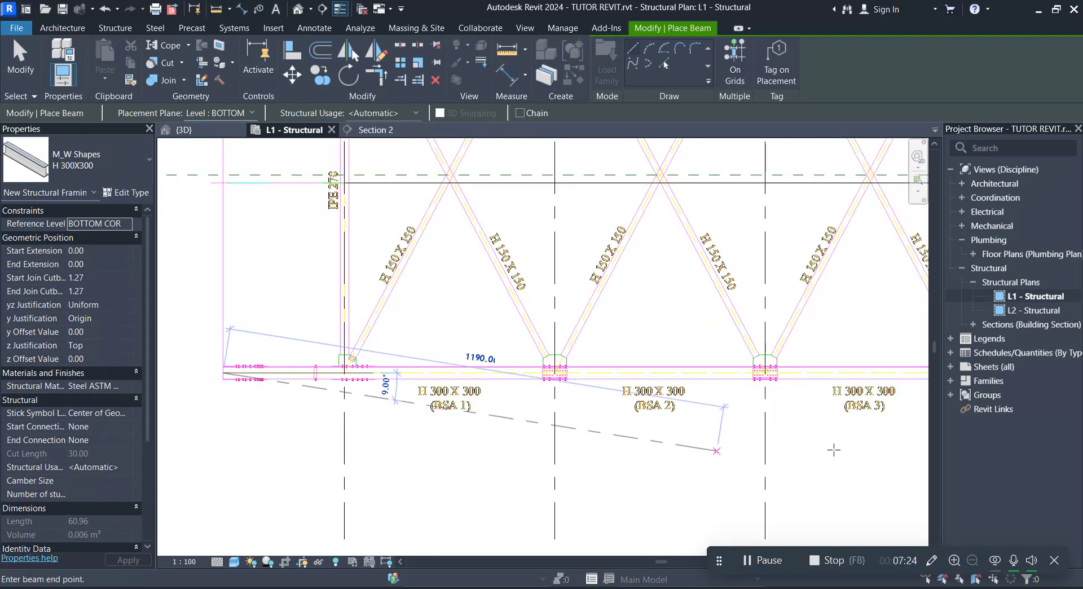
middle_click_drag(528, 419, 140, 451)
scroll(455, 389, "up", 2)
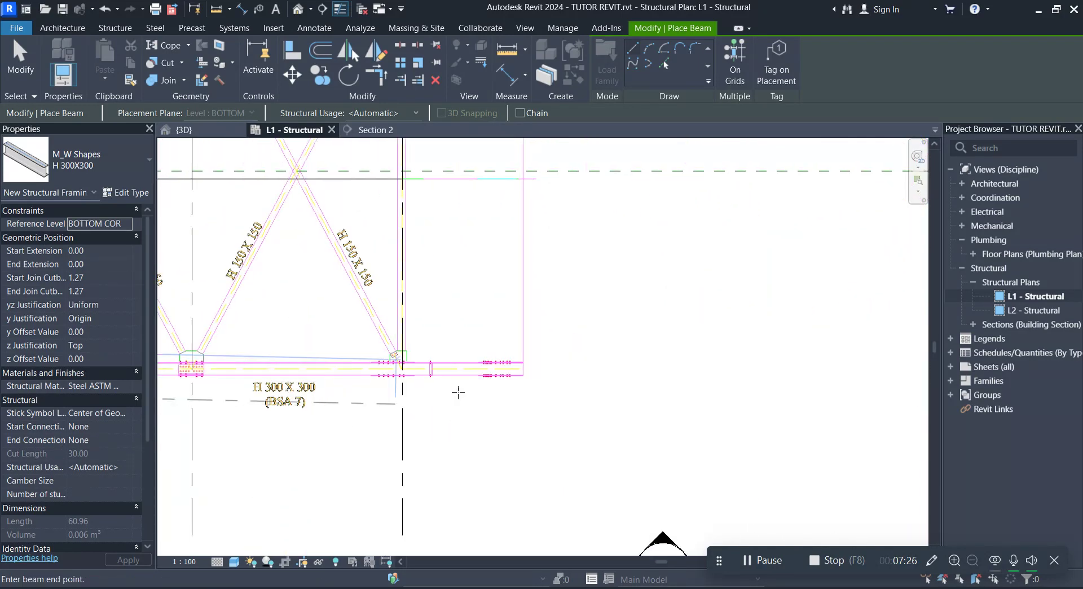
scroll(552, 380, "up", 3)
left_click(565, 353)
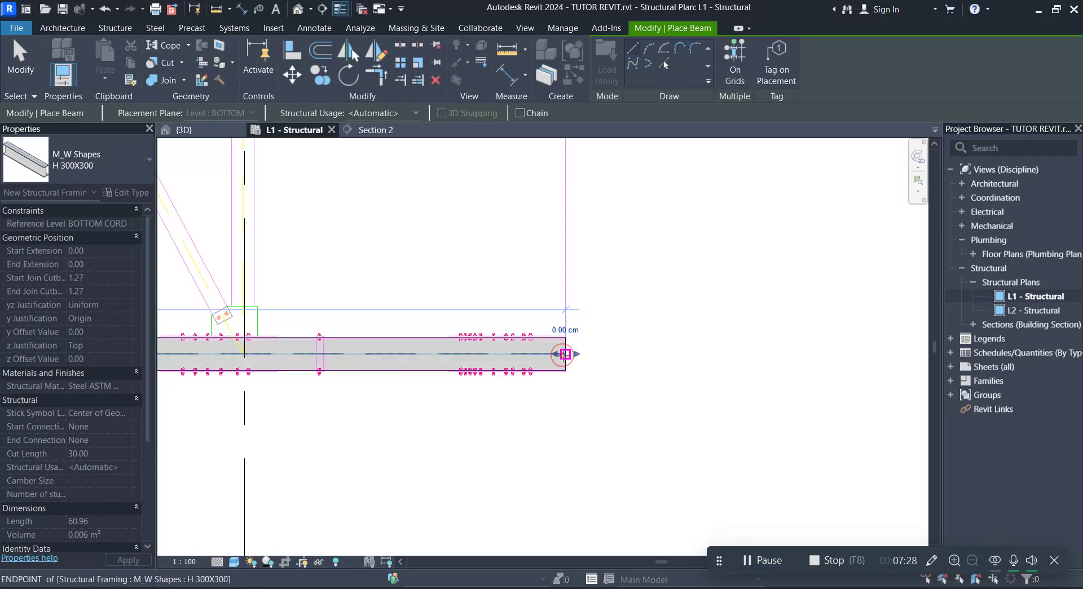
scroll(672, 350, "down", 3)
scroll(757, 380, "down", 2)
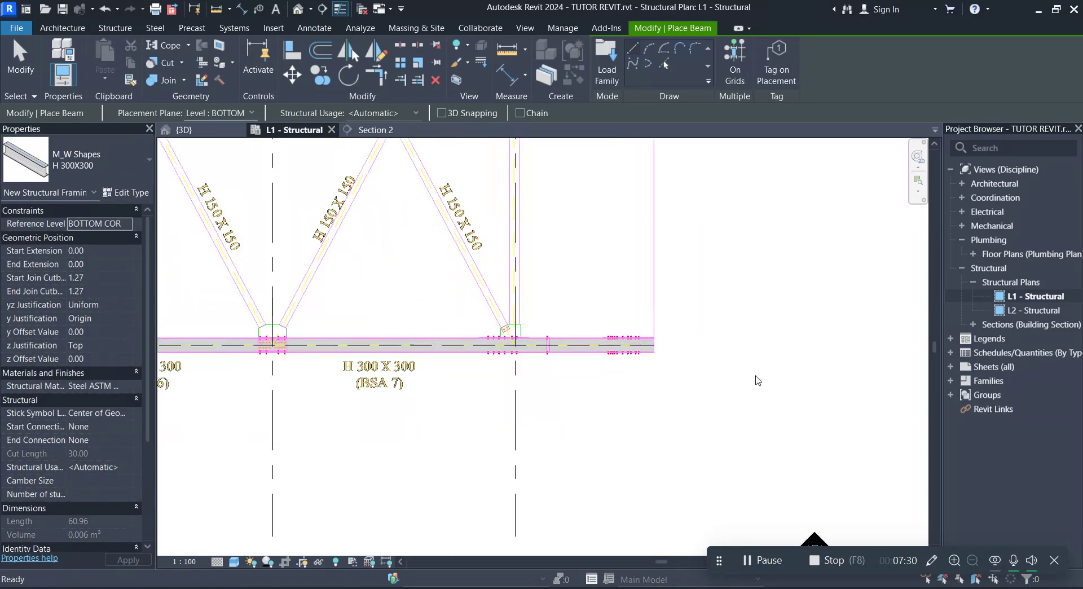
scroll(764, 379, "down", 2)
key("Escape")
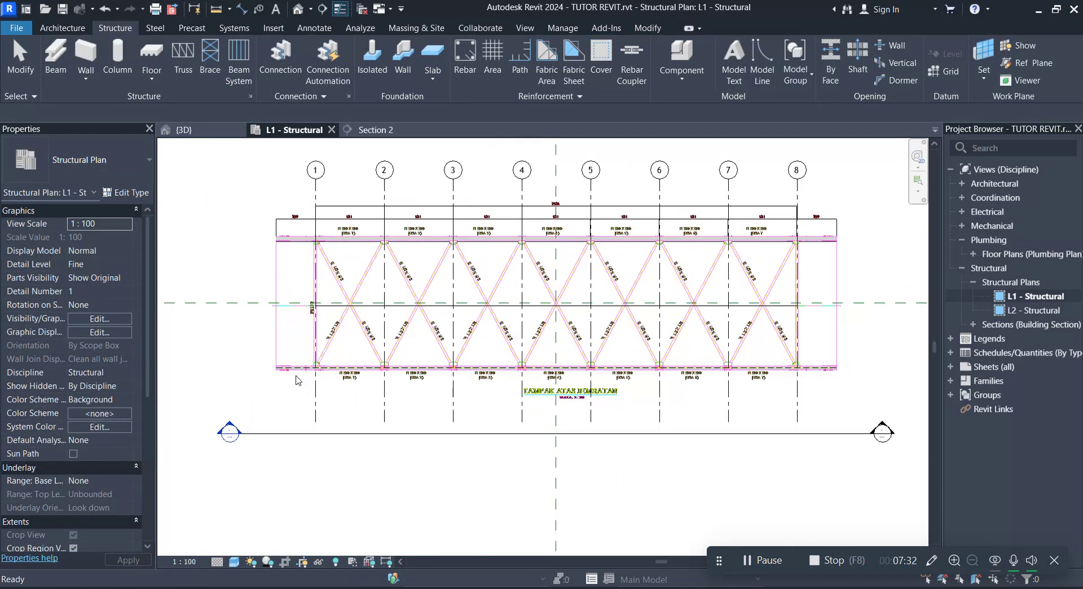
Switch to Section 2 and set its detail level to Fine.
scroll(265, 395, "up", 5)
middle_click_drag(270, 410, 312, 434)
scroll(230, 381, "up", 3)
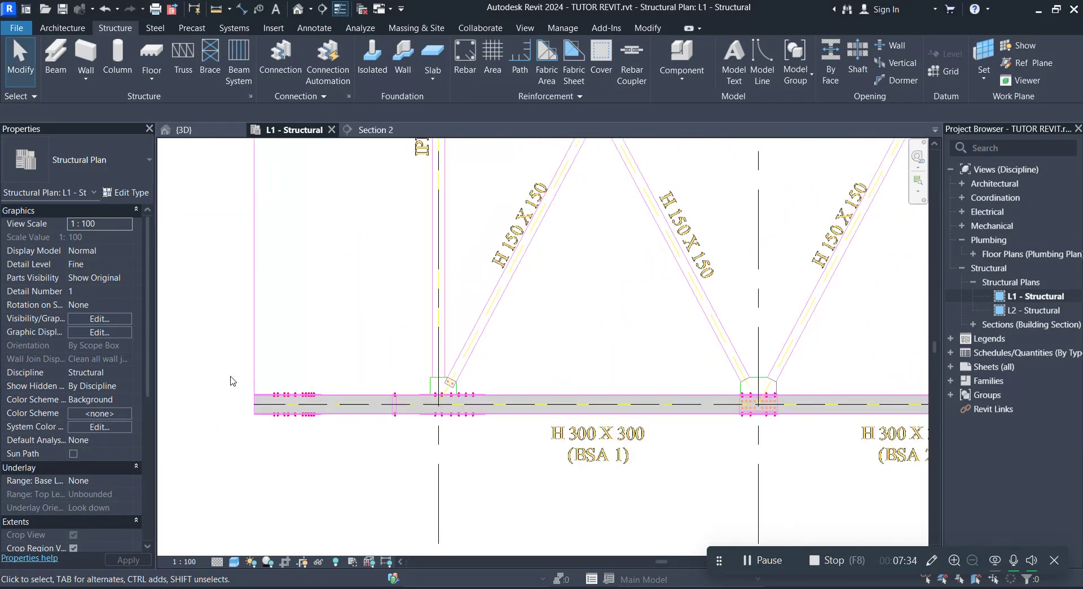
left_click(373, 130)
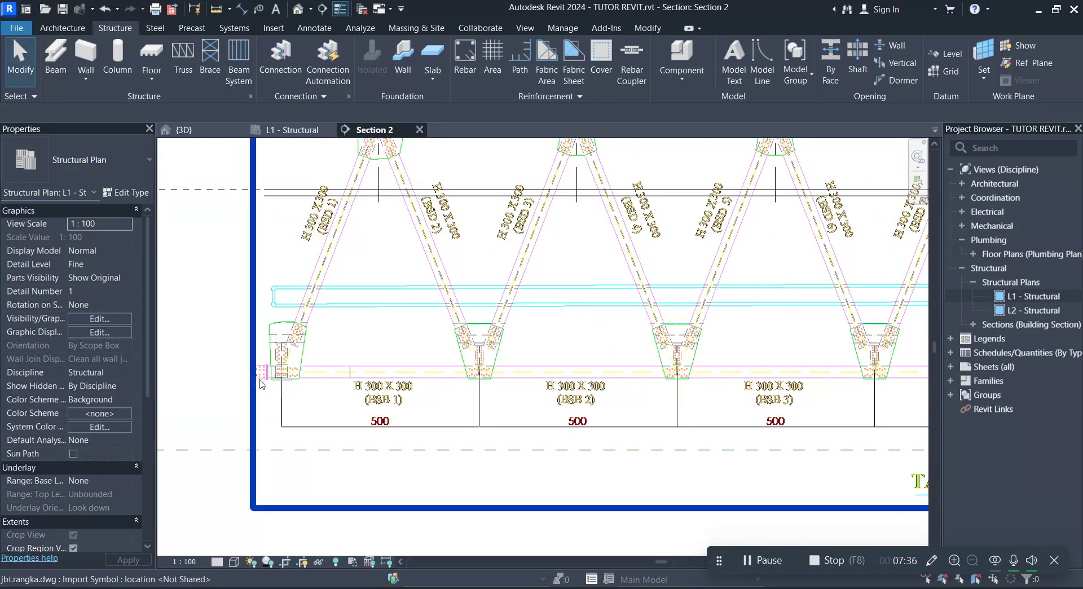
left_click(233, 564)
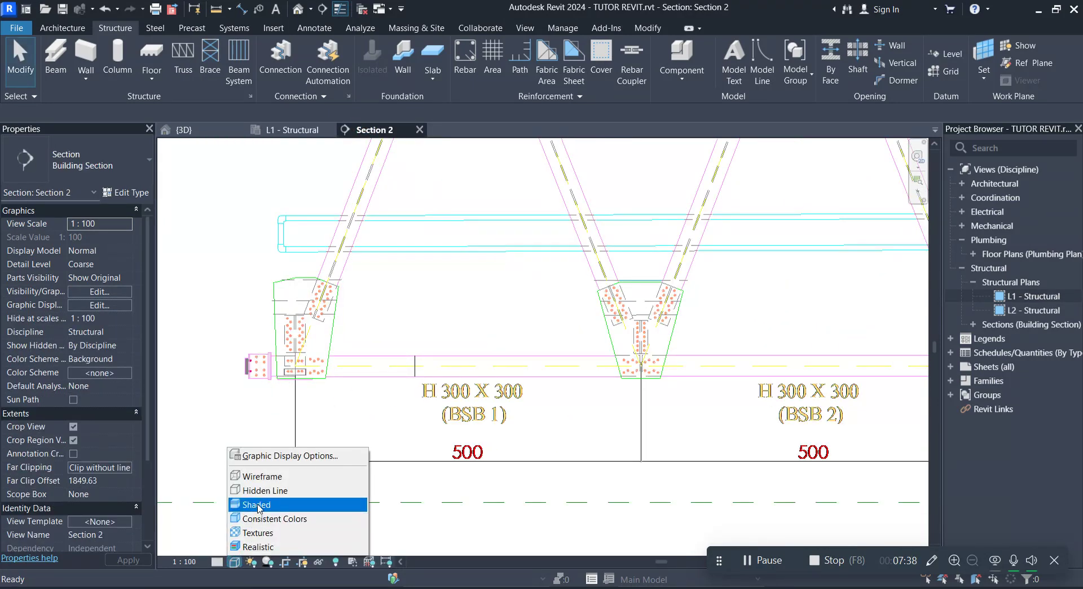
left_click(248, 489)
left_click(216, 562)
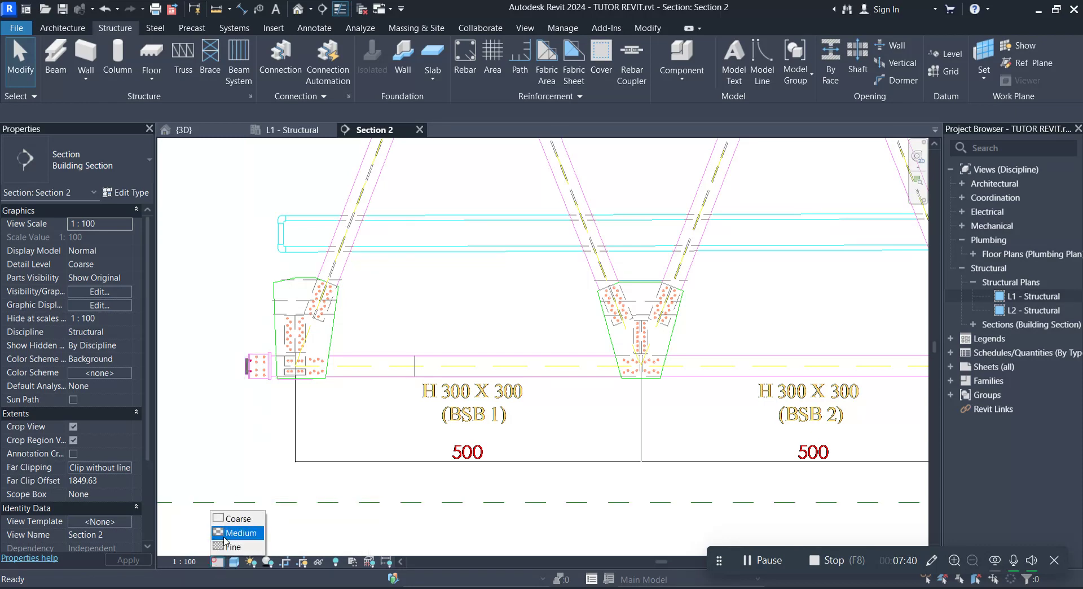
Zoom and pan around Section 2 to view the whole bridge elevation.
scroll(403, 371, "down", 5)
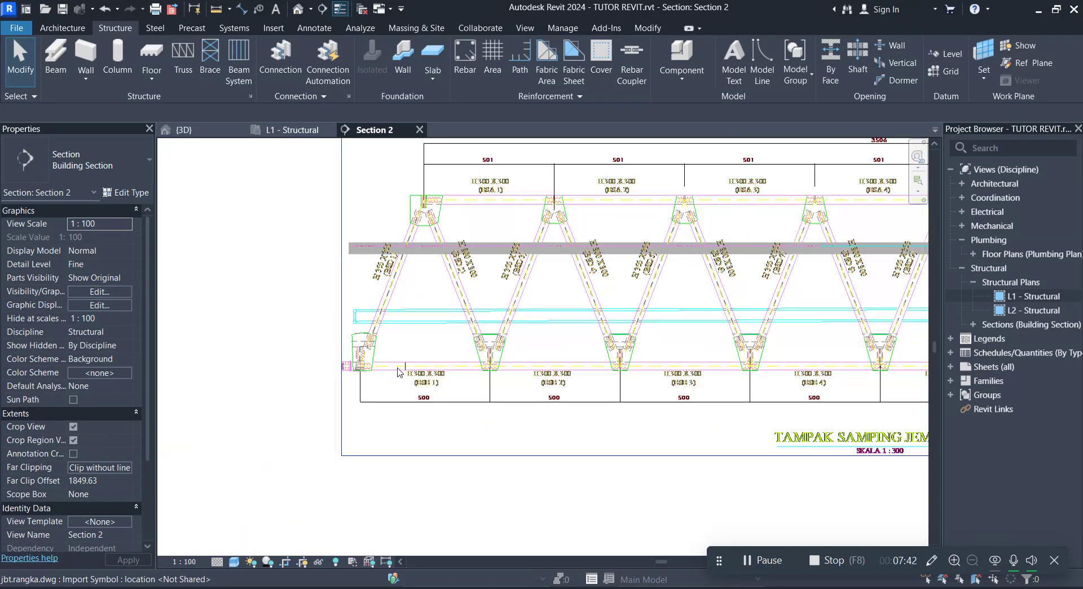
scroll(402, 372, "down", 3)
middle_click_drag(407, 284, 389, 314)
scroll(388, 314, "down", 1)
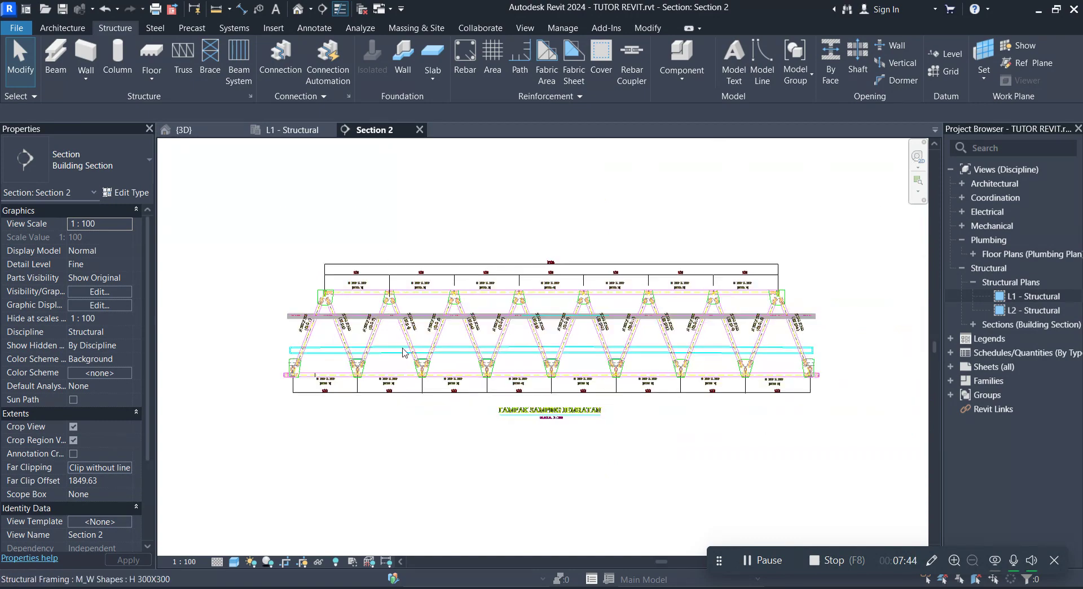
scroll(366, 317, "down", 1)
scroll(346, 322, "up", 1)
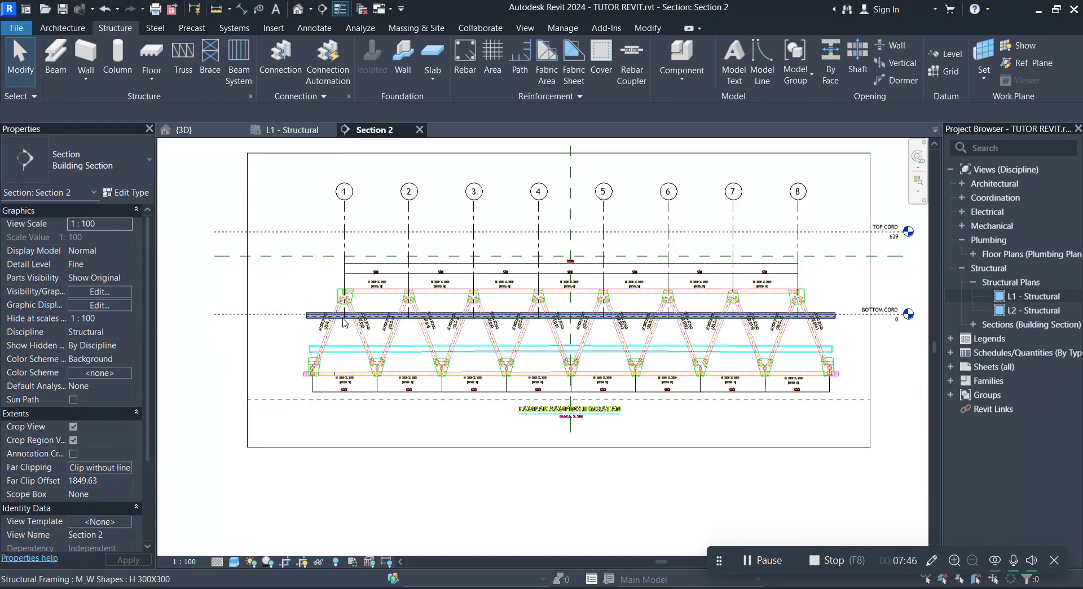
scroll(346, 323, "down", 1)
scroll(564, 333, "up", 1)
scroll(782, 346, "up", 2)
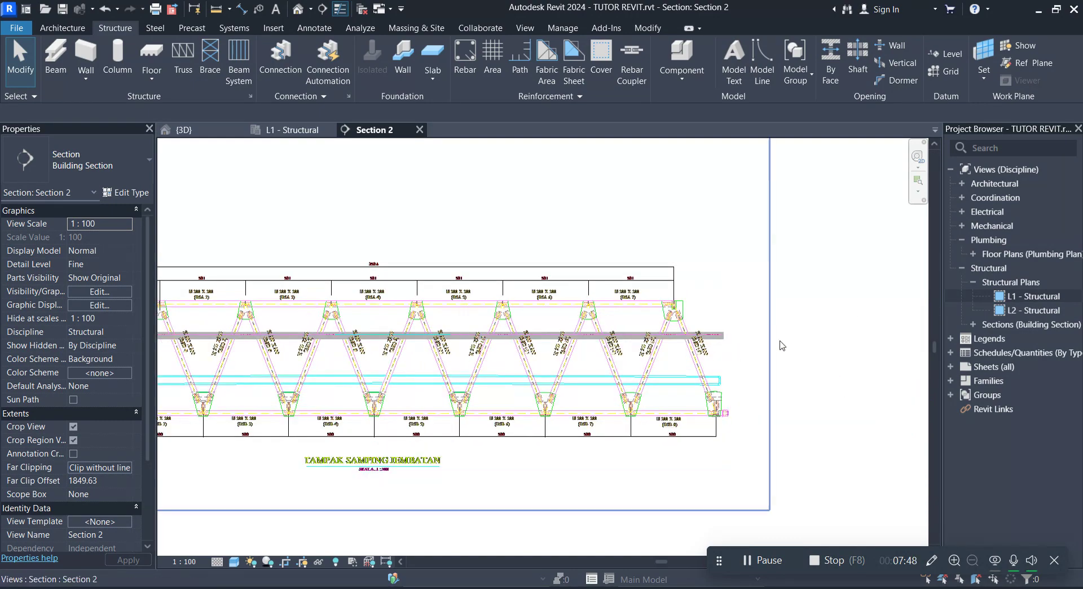
scroll(782, 346, "down", 1)
scroll(763, 365, "up", 3)
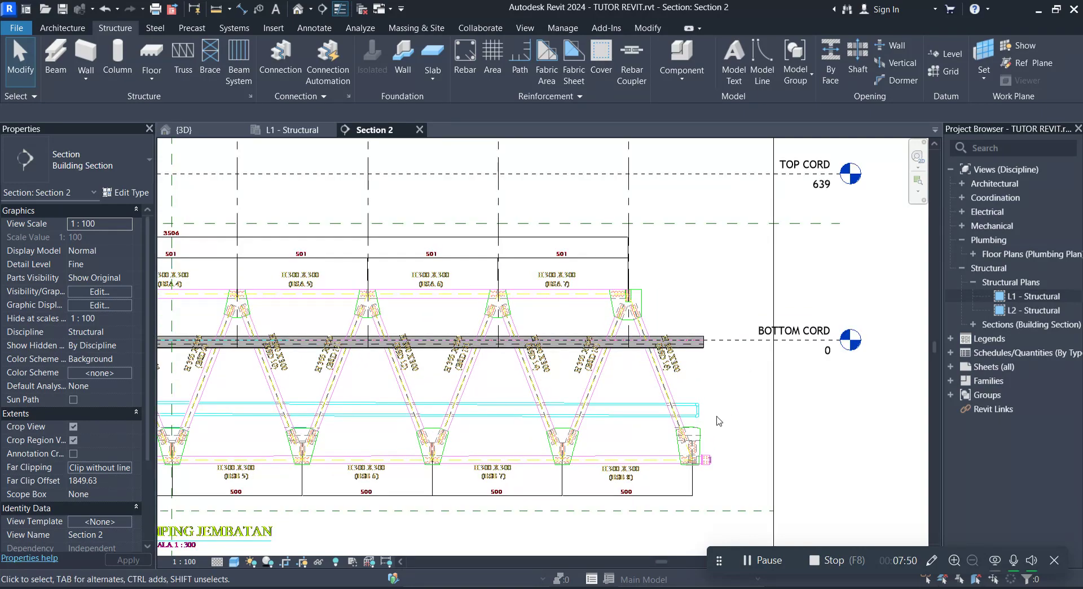
scroll(718, 420, "down", 2)
scroll(807, 370, "down", 1)
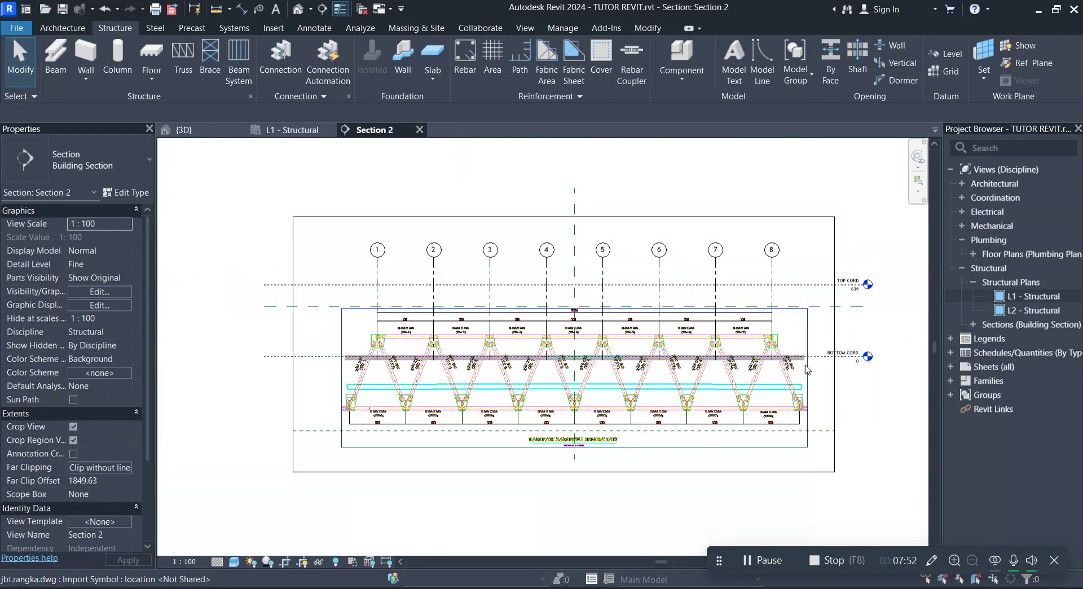
scroll(807, 370, "up", 4)
scroll(790, 361, "up", 3)
scroll(733, 350, "up", 2)
scroll(688, 343, "up", 1)
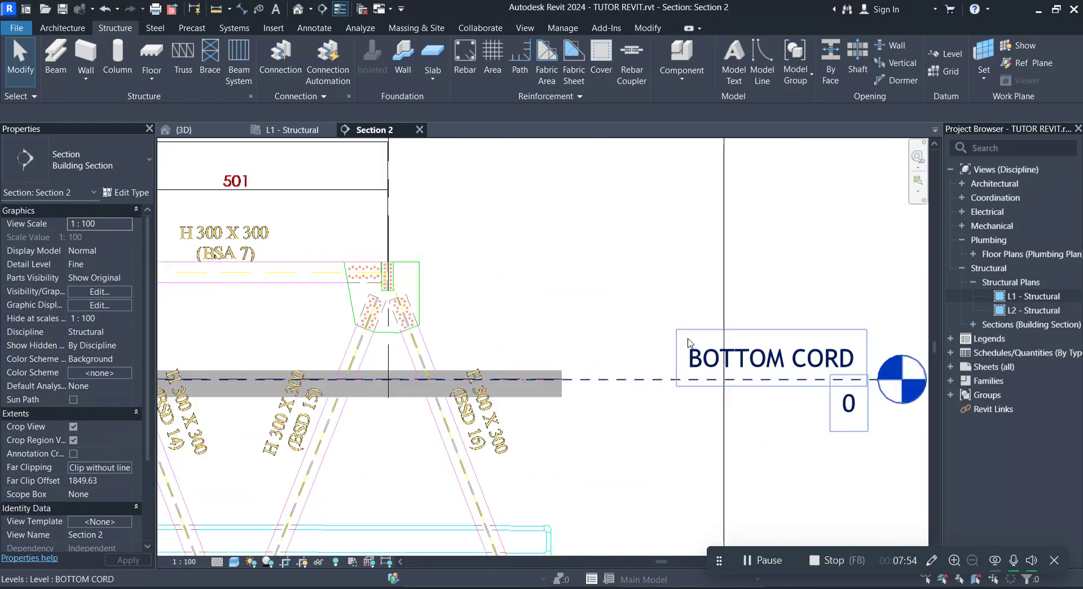
middle_click_drag(688, 343, 709, 343)
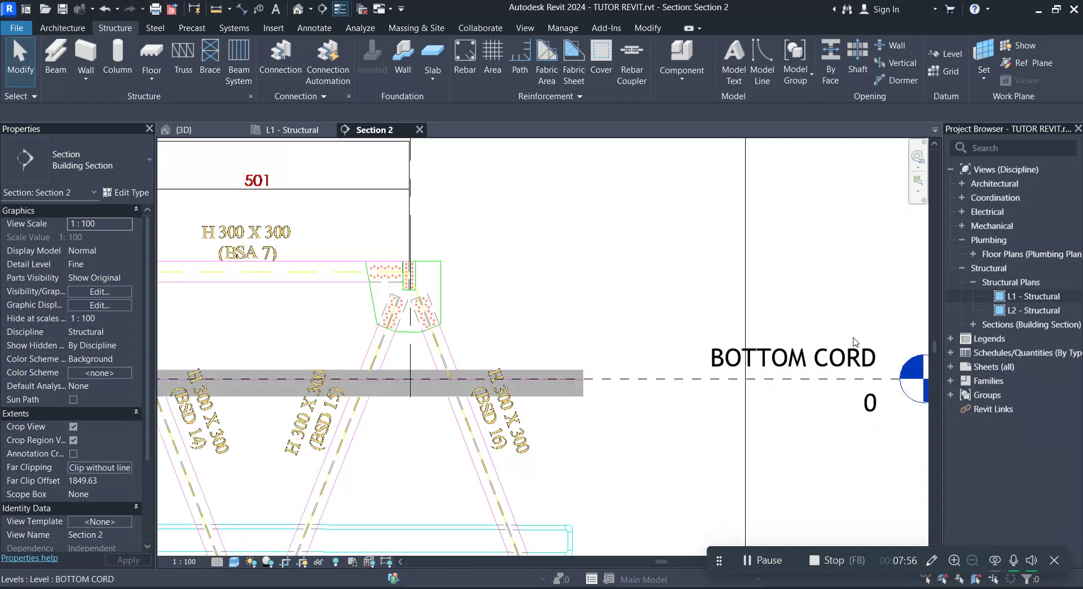
scroll(835, 356, "down", 1)
scroll(790, 372, "down", 1)
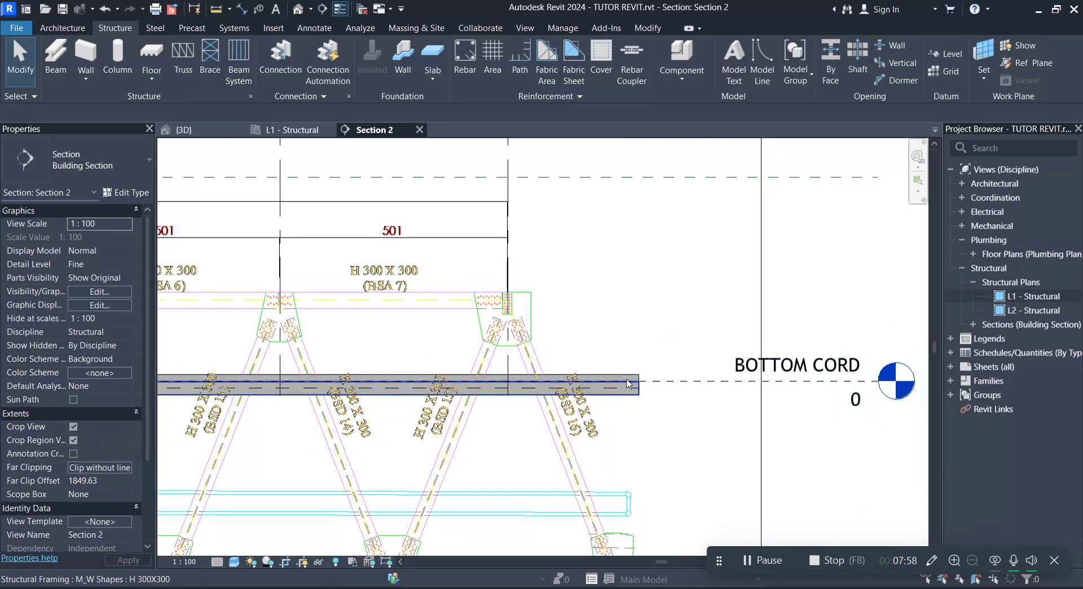
scroll(727, 326, "down", 3)
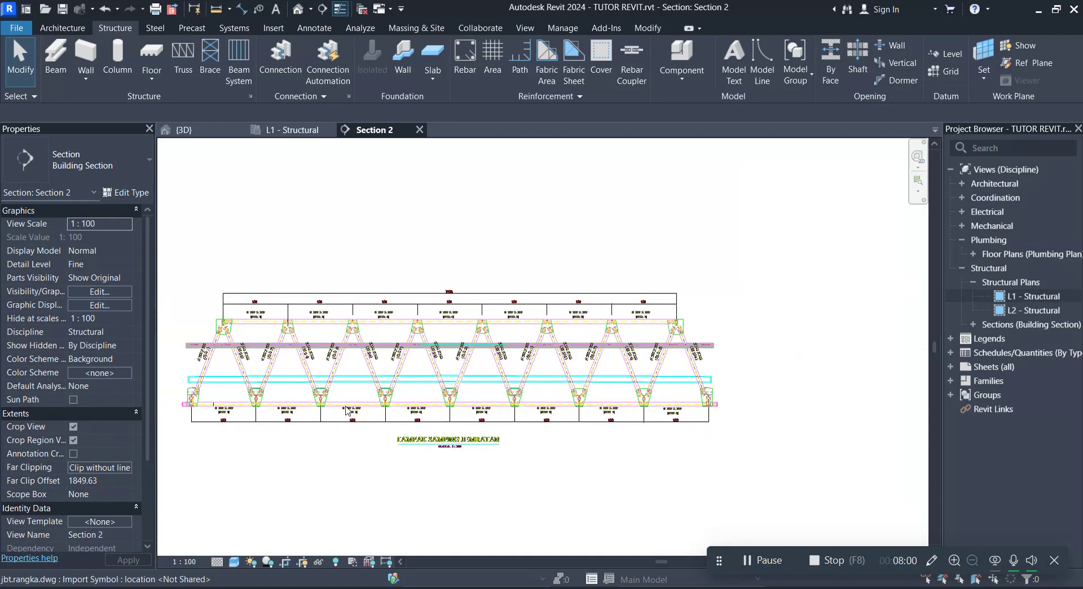
Zoom to the left part of the truss and select the imported truss DWG.
mouse_move(347, 410)
middle_mouse_down()
mouse_move(370, 410)
mouse_move(355, 452)
middle_mouse_up()
scroll(370, 410, "up", 4)
scroll(316, 357, "down", 2)
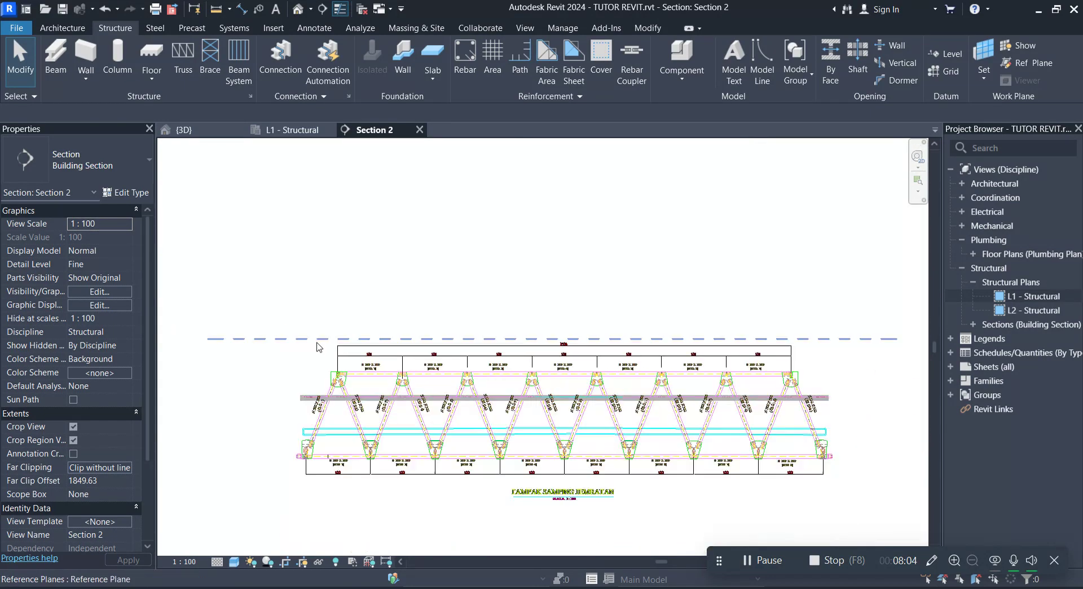
scroll(316, 358, "down", 1)
scroll(763, 345, "up", 2)
scroll(763, 345, "up", 2)
scroll(763, 346, "up", 2)
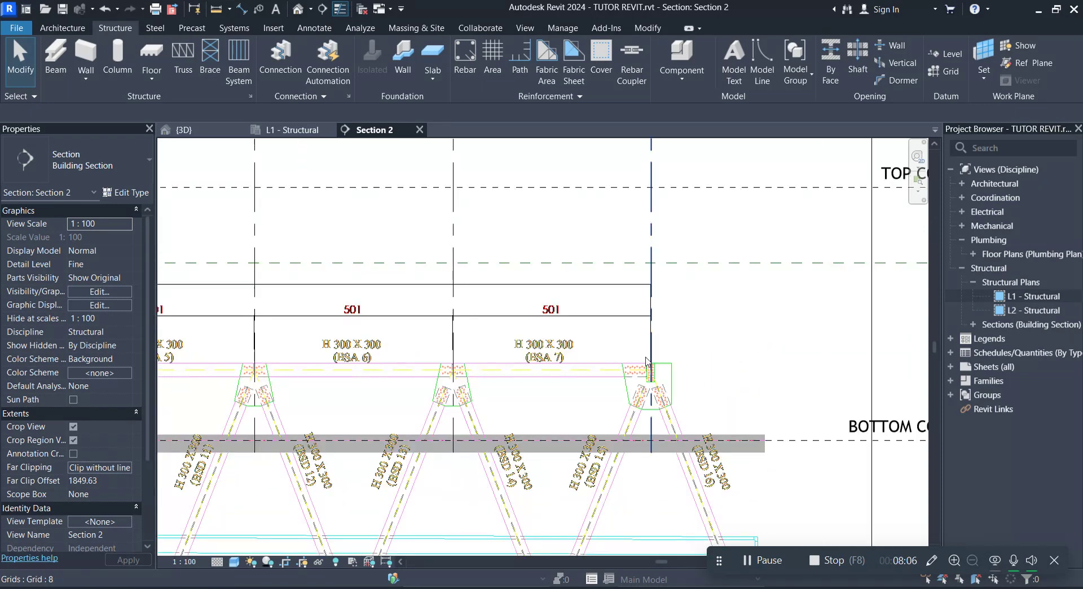
scroll(685, 355, "up", 1)
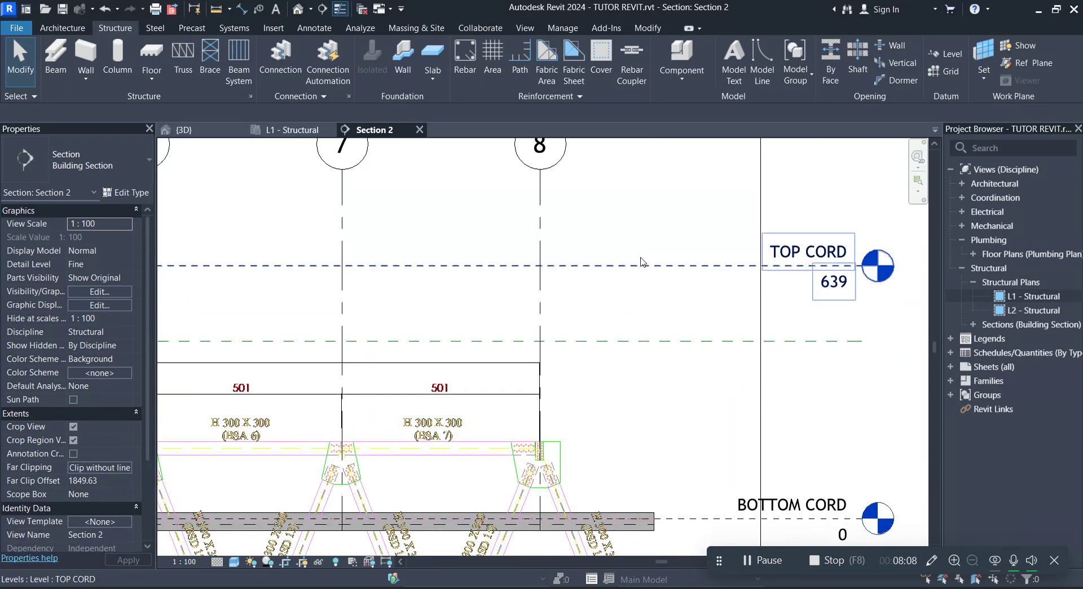
scroll(620, 330, "up", 1)
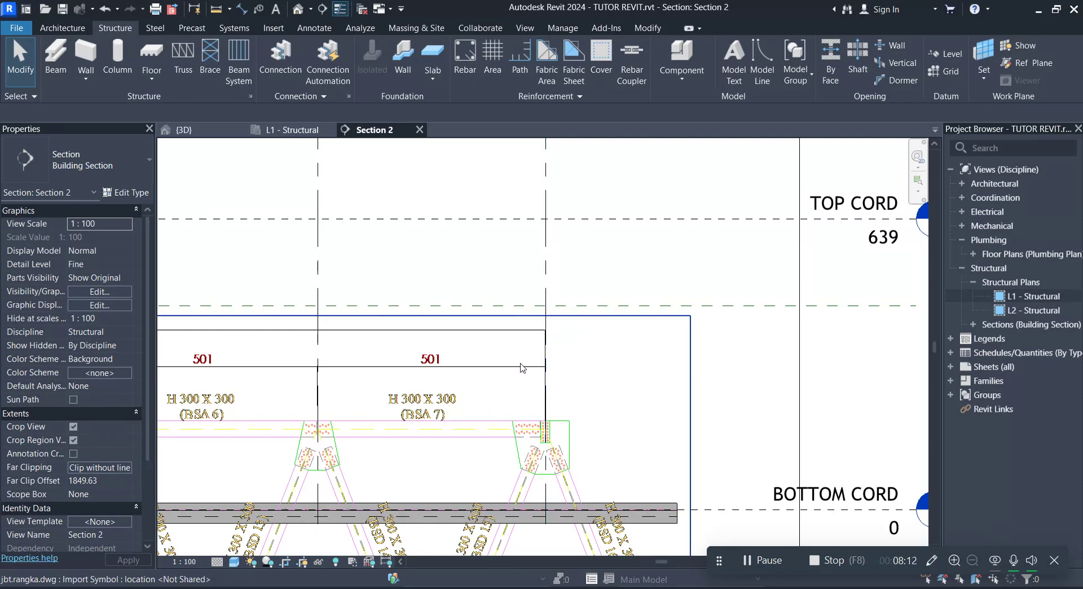
left_click(508, 331)
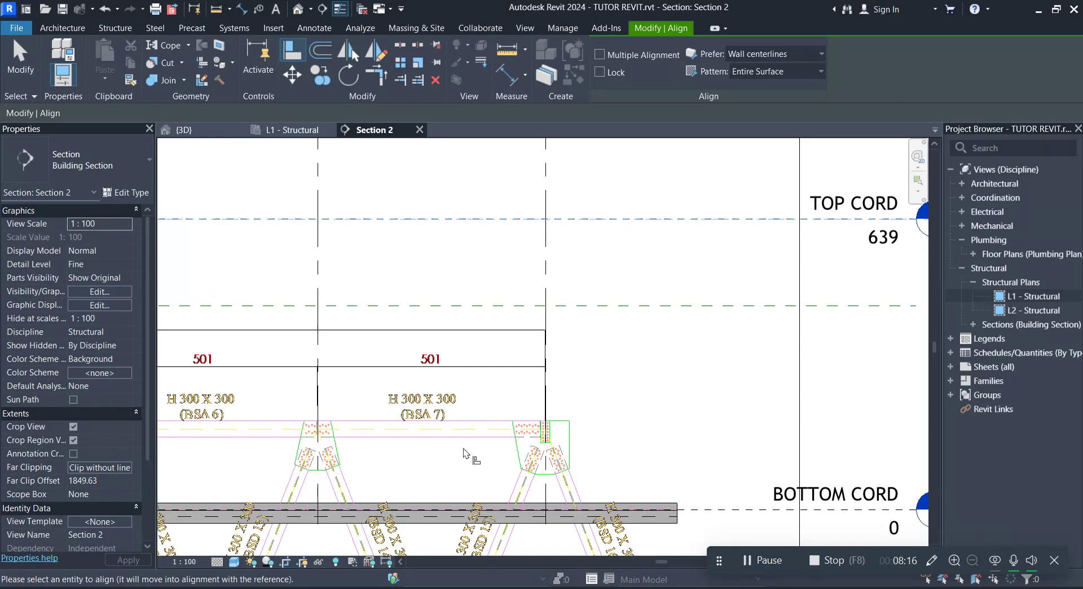
Bring the whole truss into view and exit Align mode.
scroll(464, 453, "up", 2)
scroll(472, 430, "up", 1)
middle_click_drag(466, 416, 575, 371)
scroll(575, 370, "down", 4)
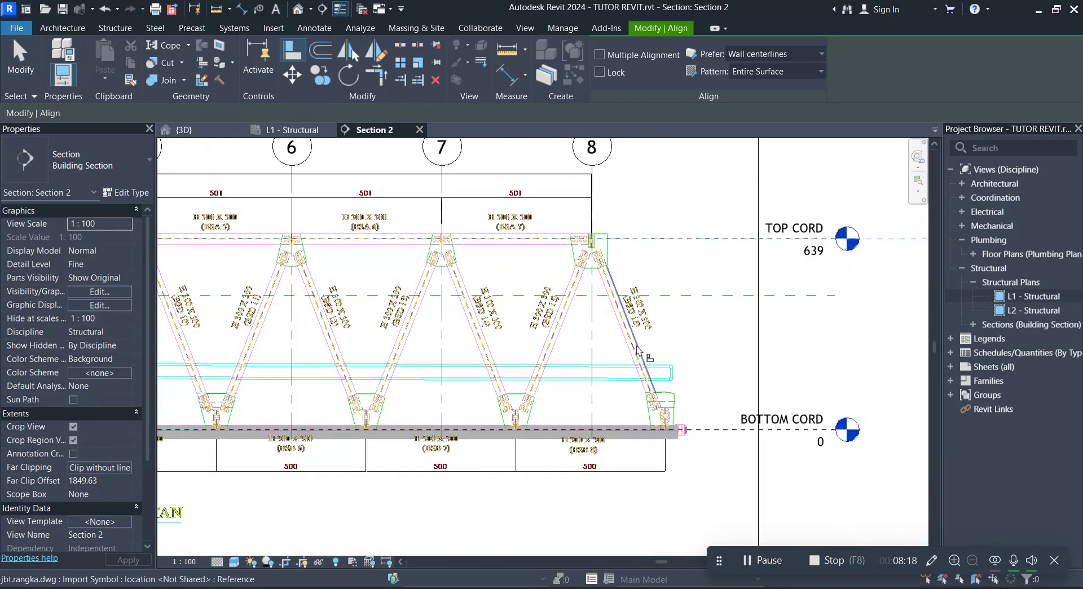
scroll(782, 291, "down", 2)
key("Escape")
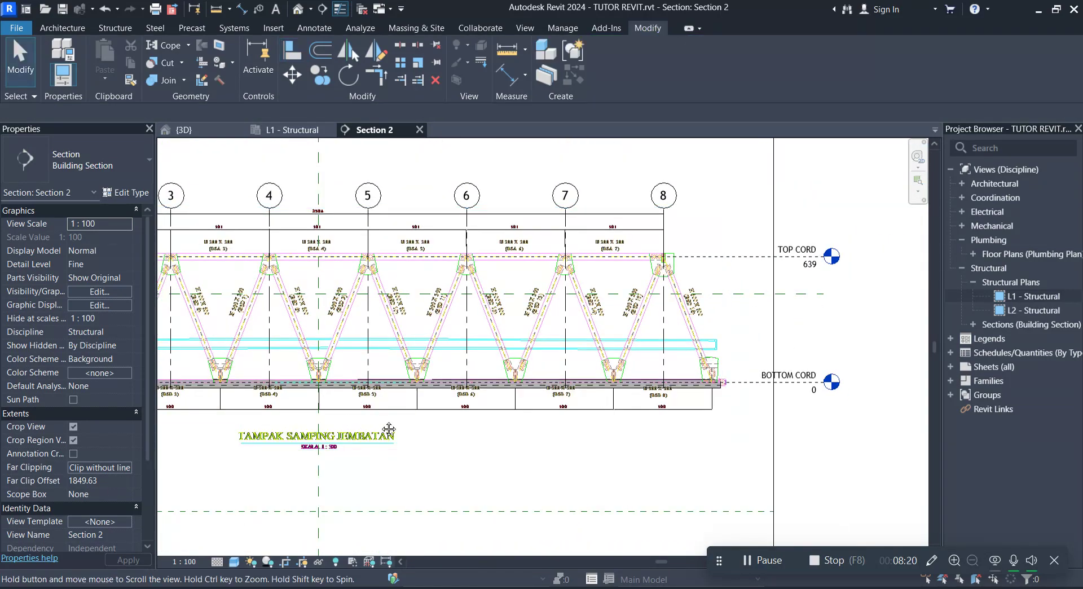
Zoom in on the bottom chord's right-end gusset connection.
scroll(579, 432, "up", 2)
scroll(579, 432, "down", 2)
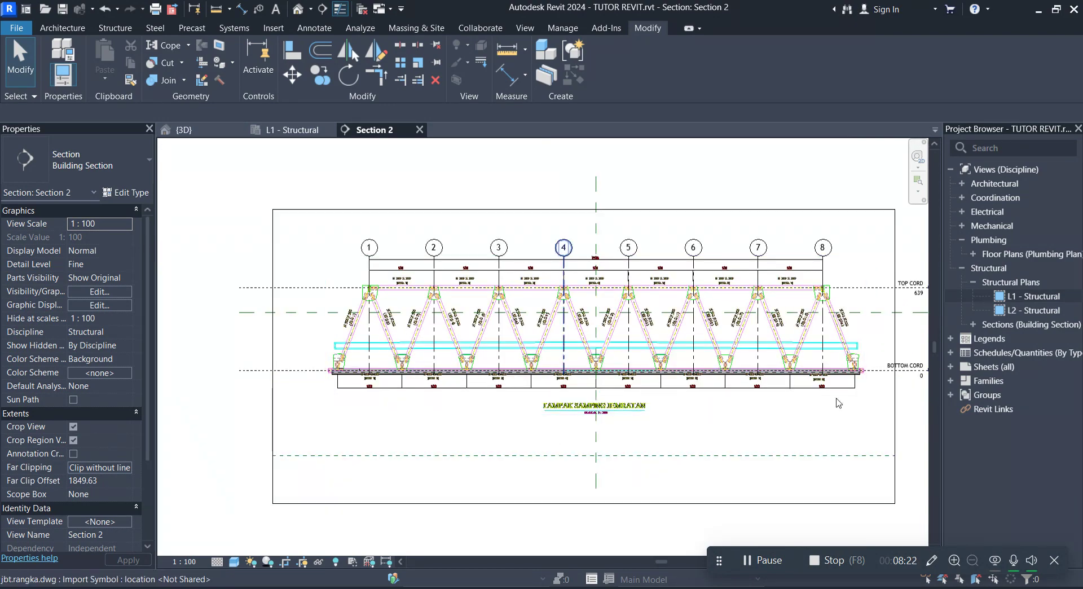
mouse_move(700, 420)
middle_mouse_down()
mouse_move(783, 426)
mouse_move(734, 414)
middle_mouse_up()
scroll(681, 403, "up", 5)
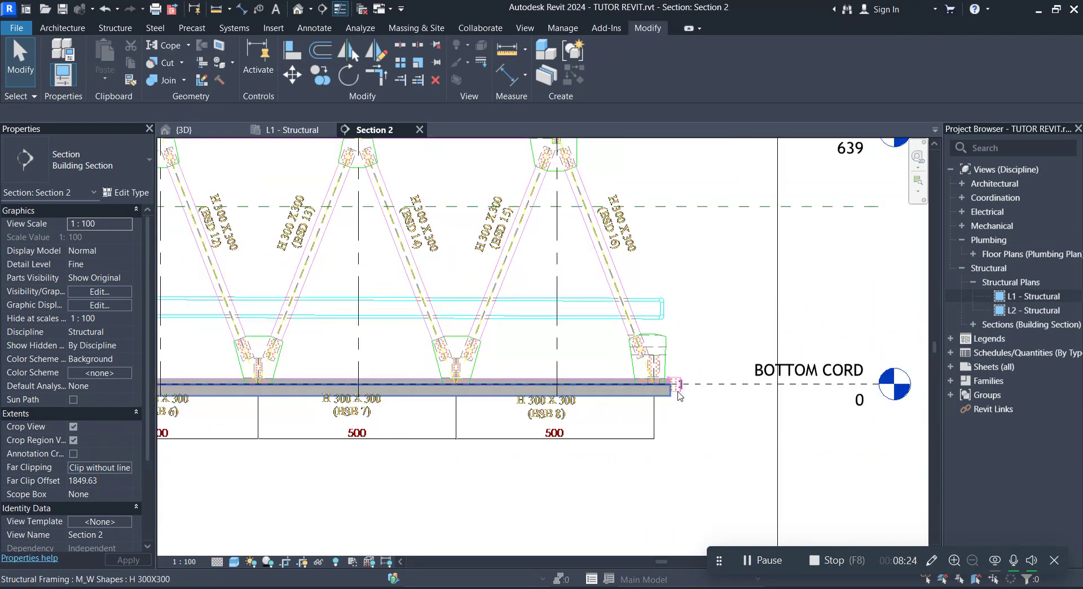
scroll(681, 403, "up", 1)
scroll(723, 416, "up", 1)
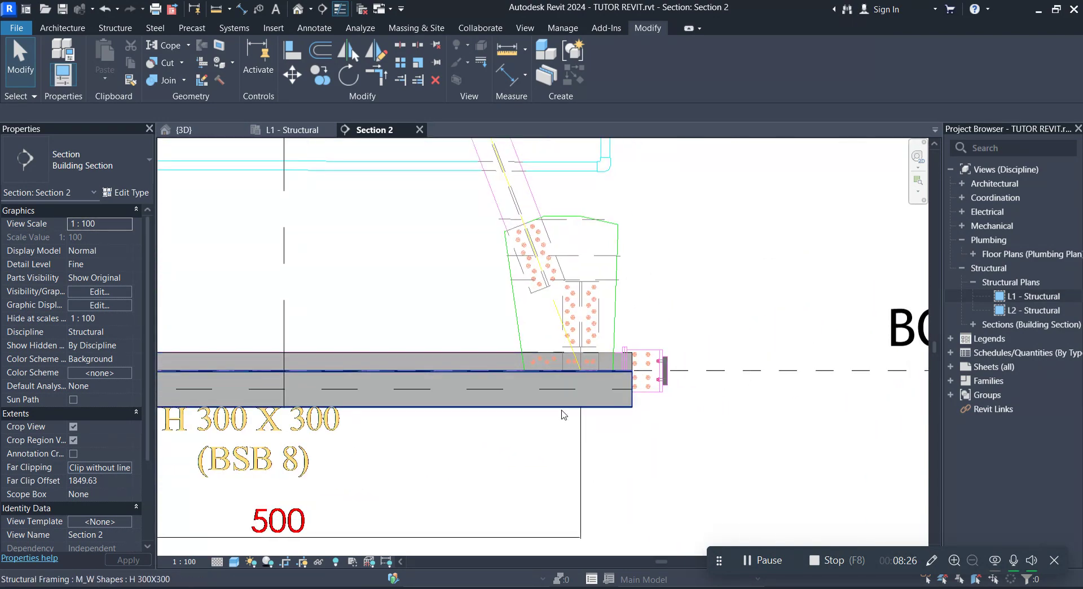
middle_click_drag(638, 403, 523, 416)
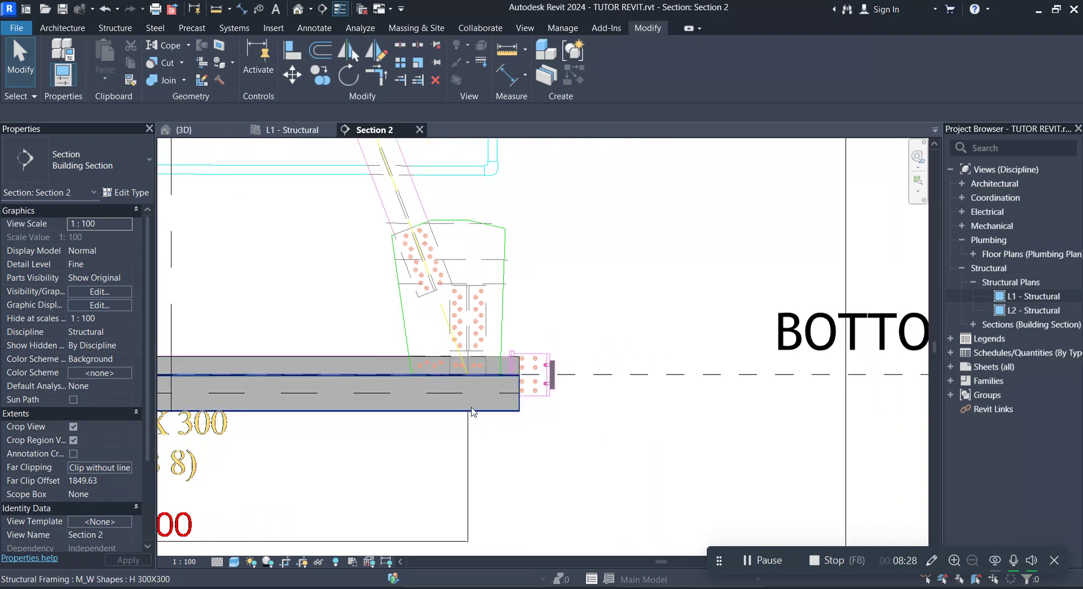
scroll(522, 416, "down", 1)
scroll(503, 422, "down", 2)
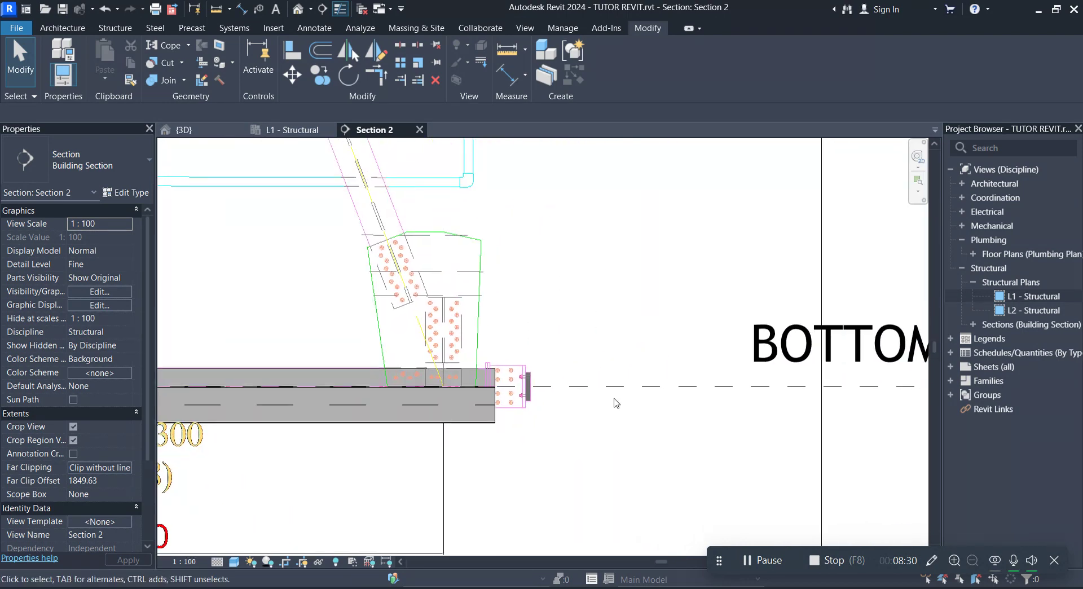
scroll(564, 417, "down", 2)
scroll(518, 407, "up", 2)
middle_click_drag(518, 409, 563, 435)
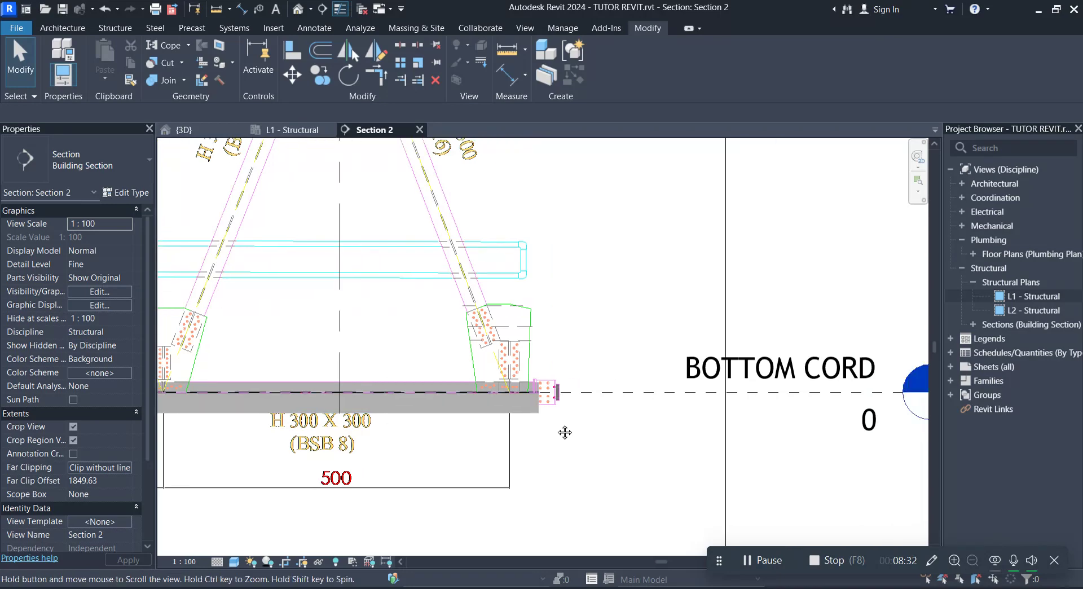
scroll(524, 426, "up", 2)
Select the H 300X300 and W 300X300 beams to inspect their properties, then deselect.
left_click(522, 420)
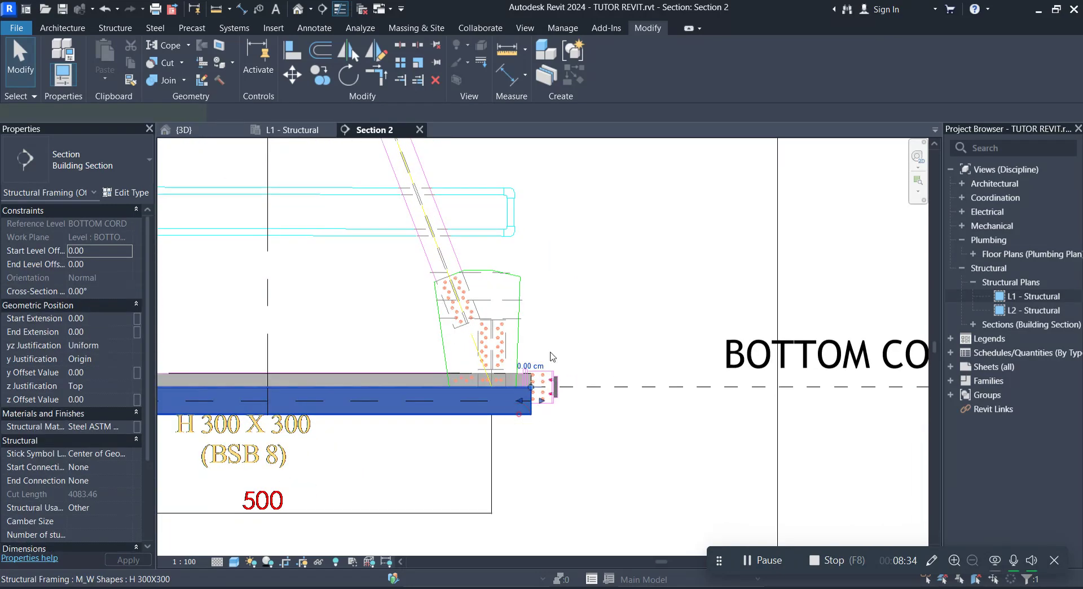
key("Escape")
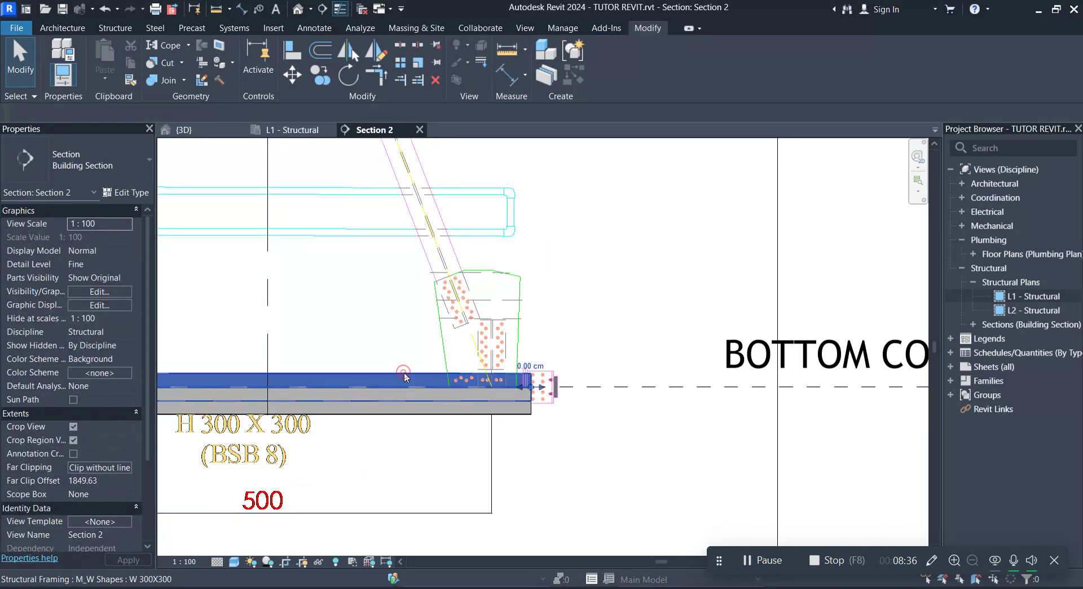
left_click(404, 377)
key("Escape")
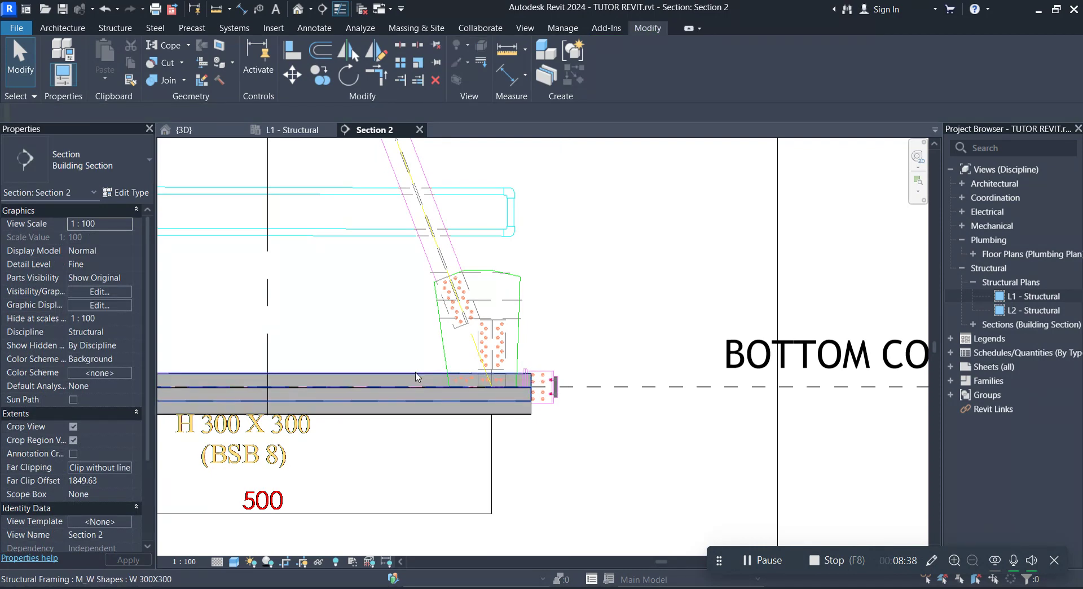
left_click(426, 390)
scroll(517, 410, "up", 3)
key("Escape")
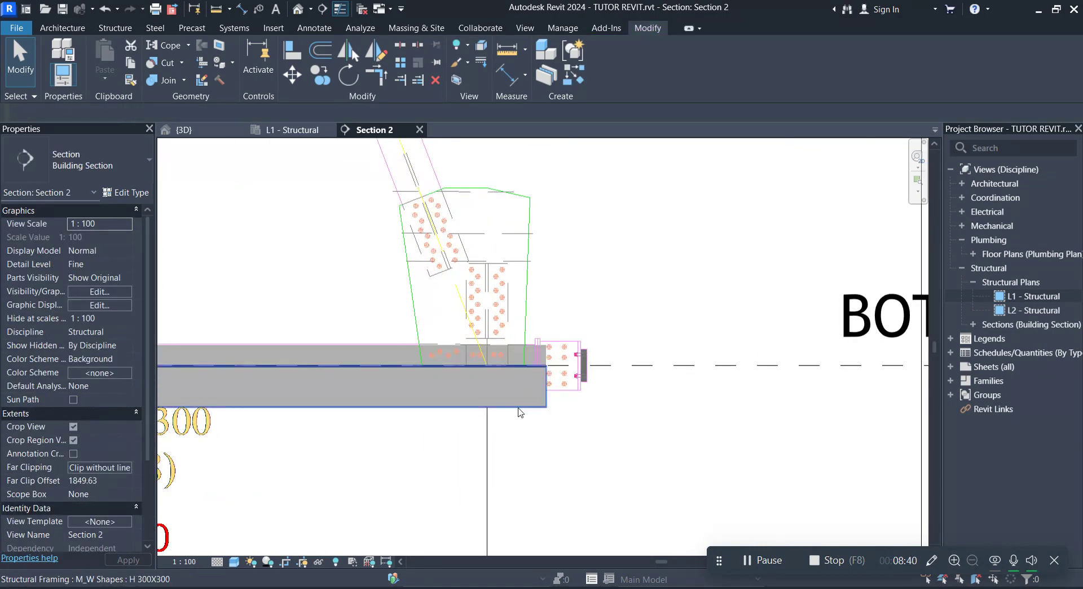
left_click(519, 411)
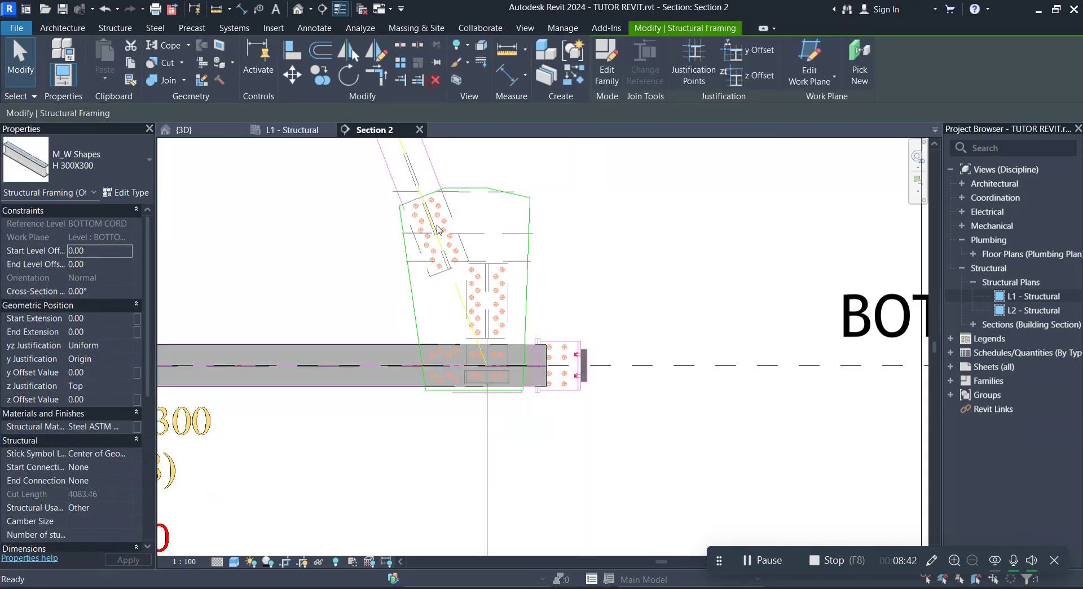
left_click(643, 382)
scroll(643, 382, "down", 2)
scroll(644, 382, "down", 2)
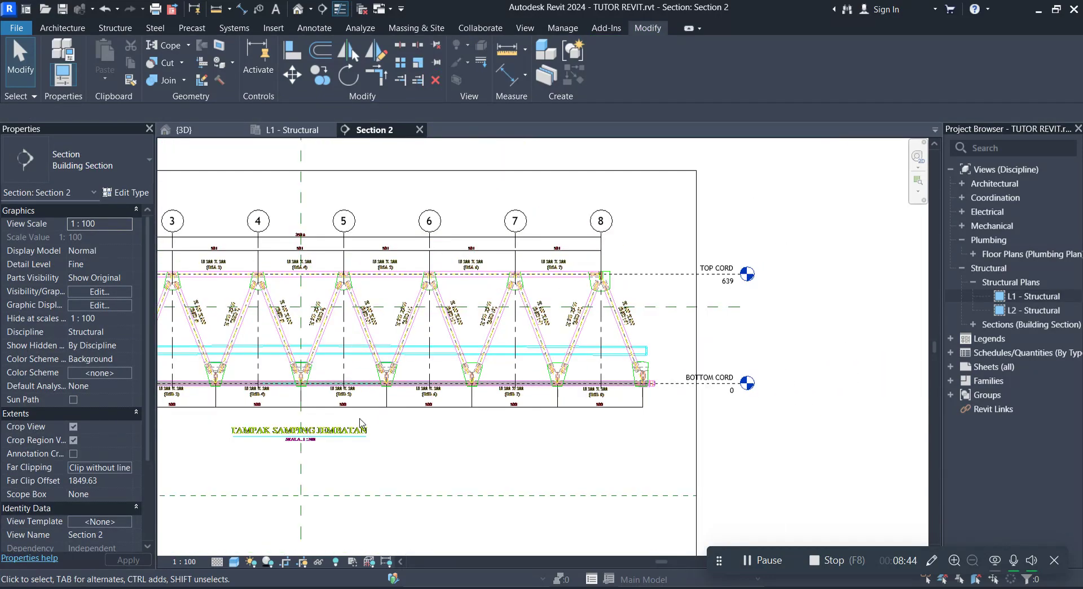
scroll(643, 381, "down", 2)
scroll(677, 367, "down", 2)
scroll(426, 438, "down", 2)
scroll(314, 415, "up", 2)
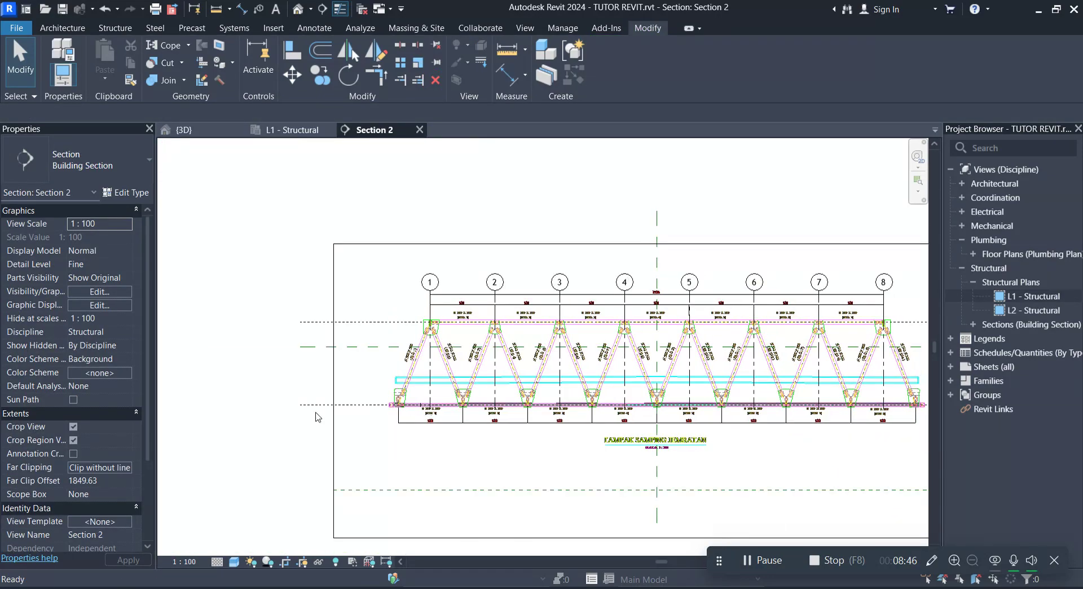
scroll(371, 408, "up", 4)
scroll(371, 408, "up", 3)
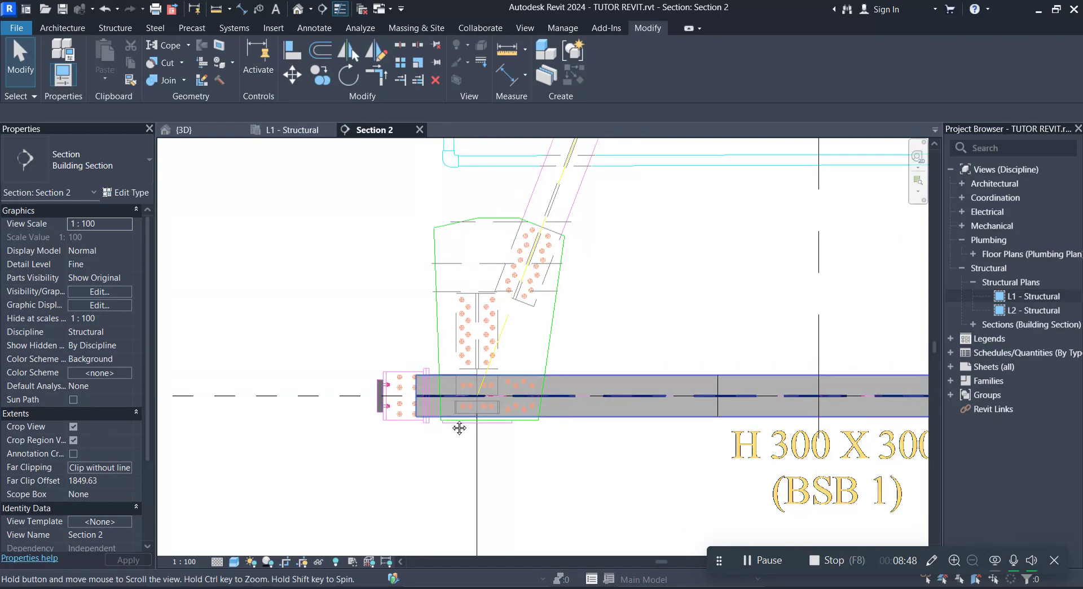
Orbit the truss in the {3D} view to a low side angle, then return home.
left_click(192, 134)
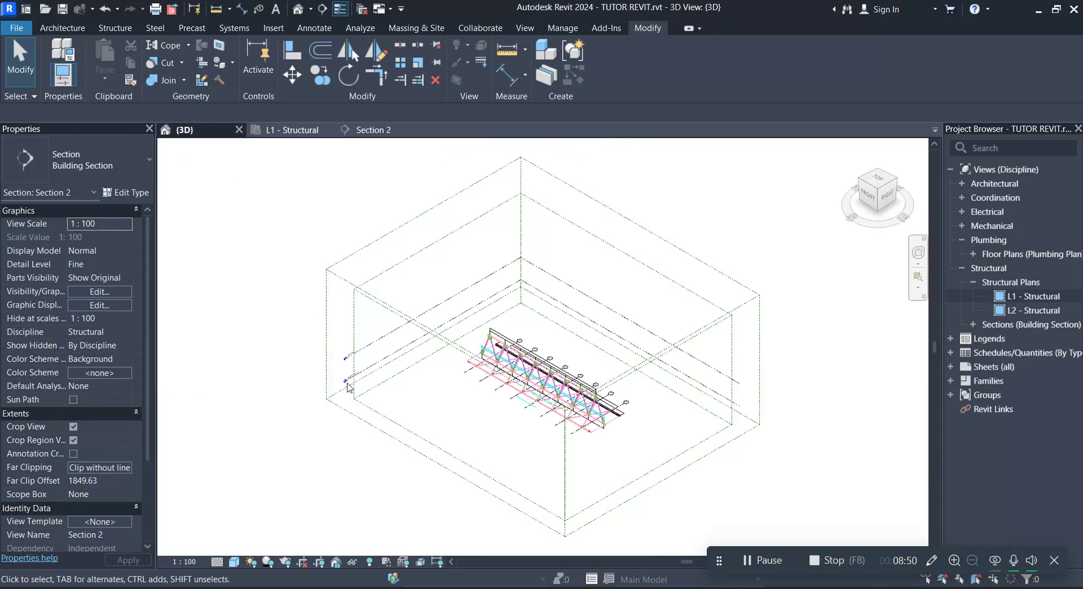
scroll(626, 467, "up", 3)
scroll(626, 467, "up", 2)
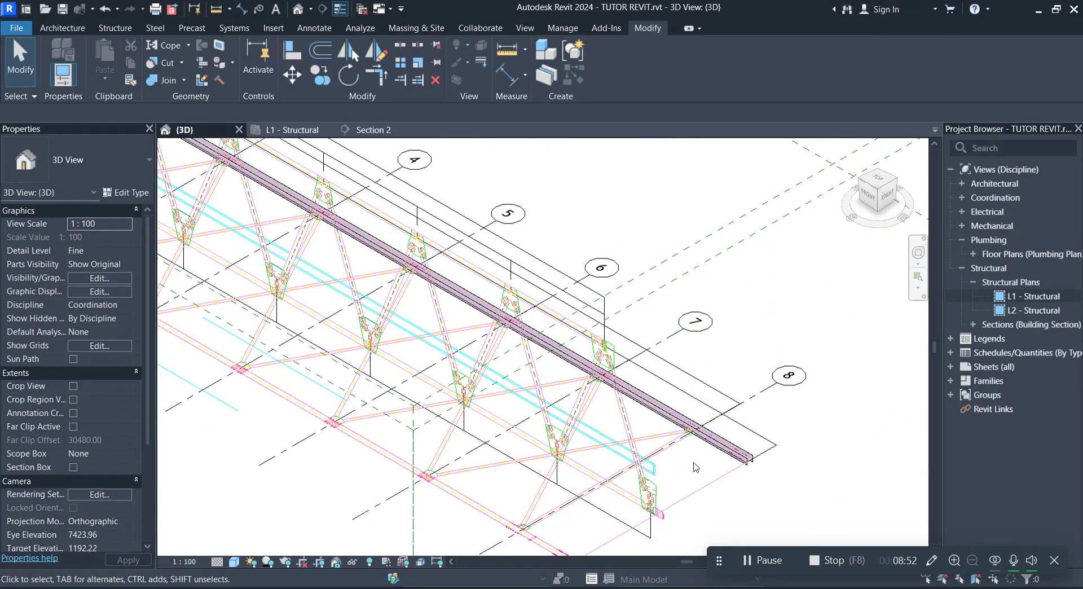
mouse_move(626, 467)
middle_mouse_down("shift")
mouse_move(566, 356)
mouse_move(600, 345)
mouse_move(626, 371)
mouse_move(826, 182)
middle_mouse_up("shift")
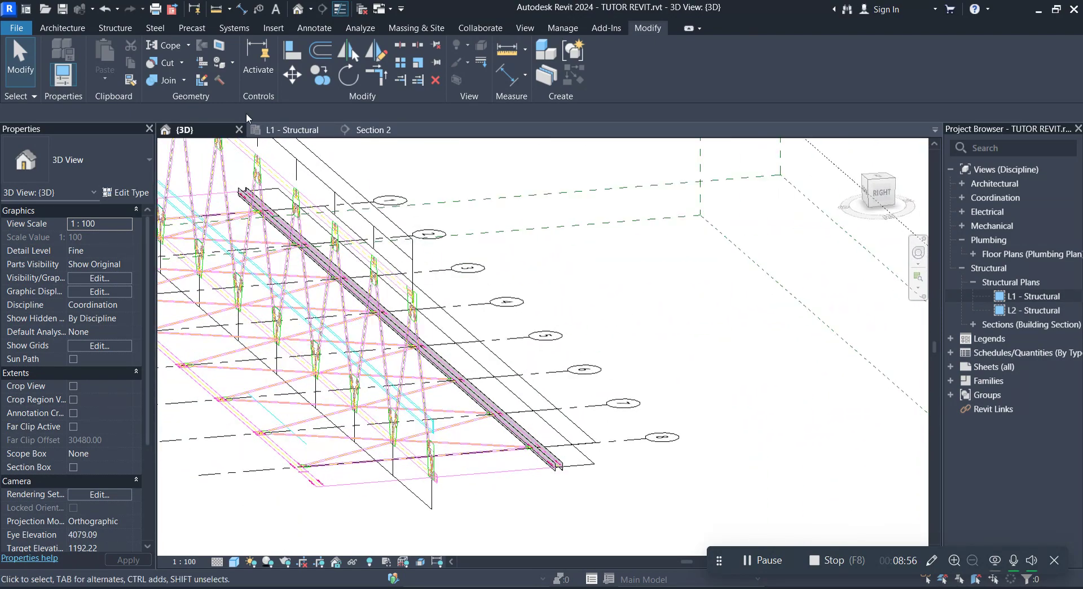
left_click(852, 146)
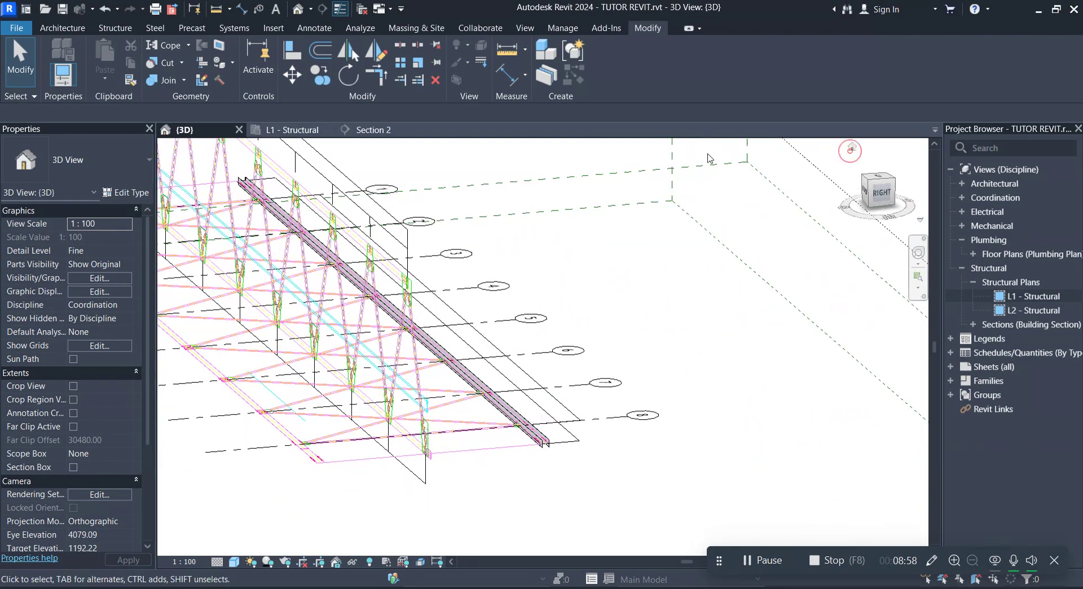
Review the L1 - Structural plan, then return to Section 2.
left_click(289, 131)
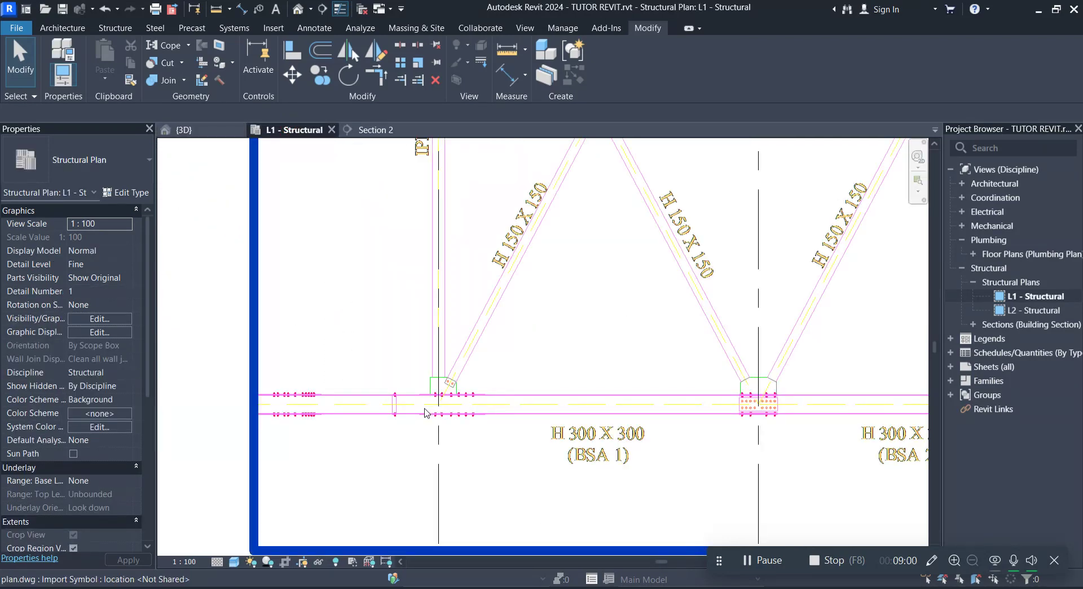
scroll(412, 416, "down", 5)
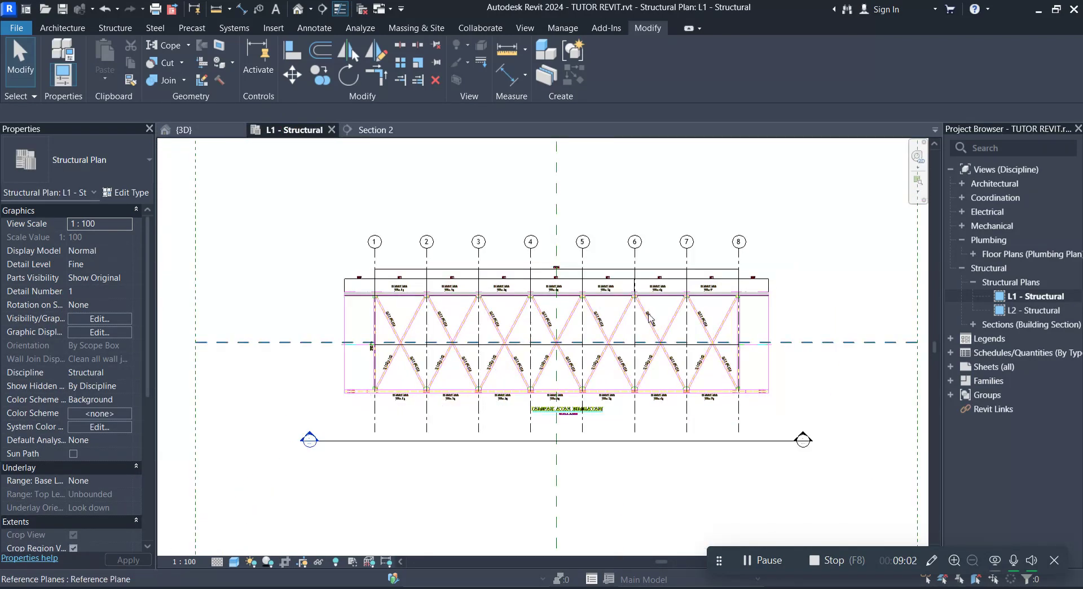
scroll(733, 294, "up", 2)
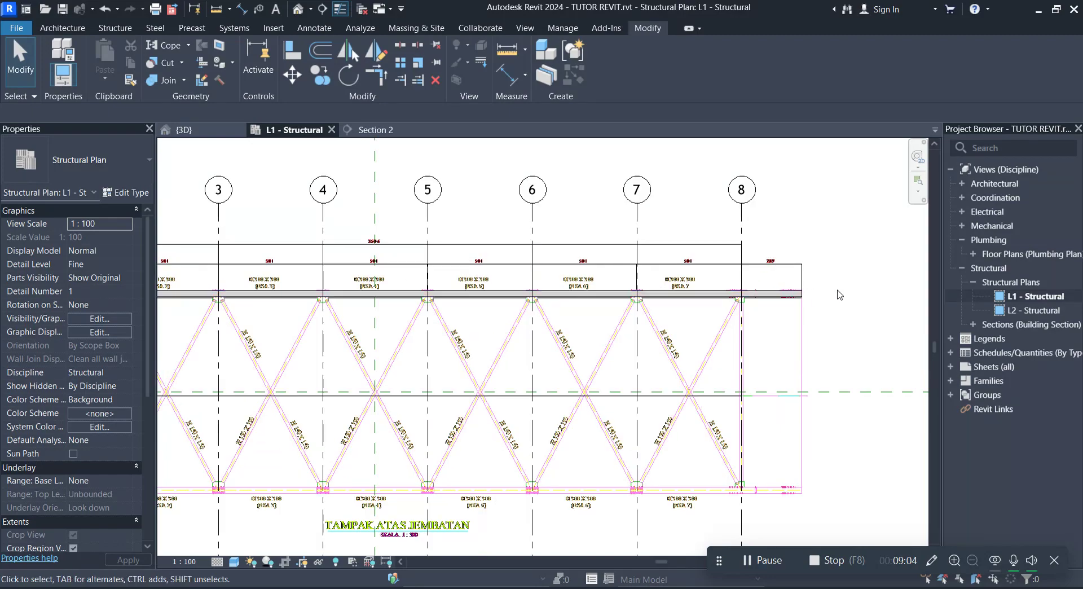
scroll(565, 293, "down", 2)
scroll(297, 301, "up", 1)
scroll(297, 301, "up", 2)
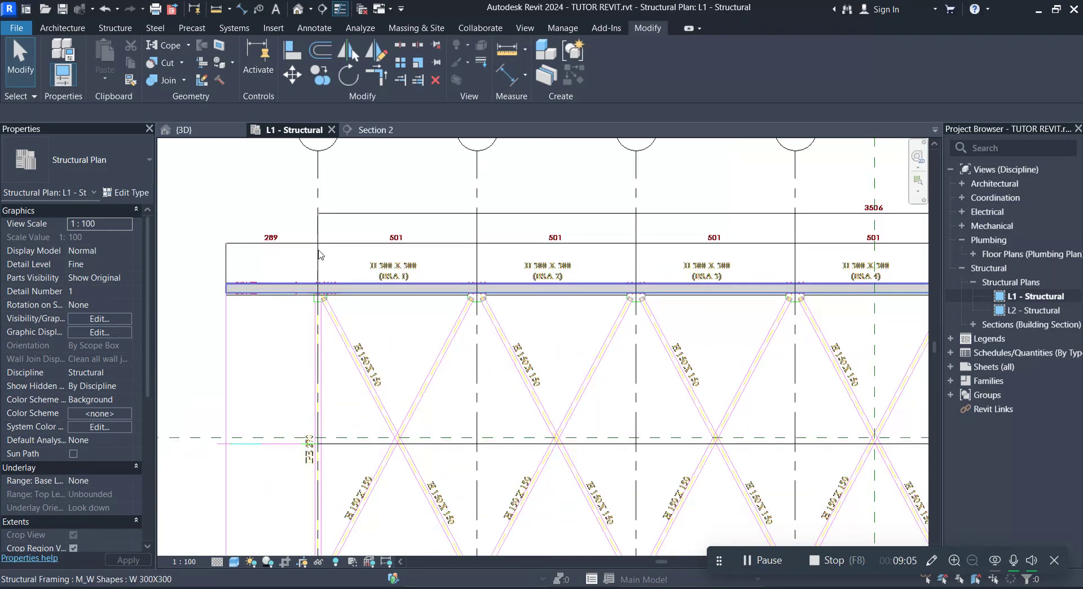
left_click(374, 130)
Frame the truss's left bays at grids 1–3 in Section 2 and show the Structure tab tools.
scroll(286, 373, "down", 2)
scroll(286, 372, "down", 1)
scroll(314, 390, "down", 1)
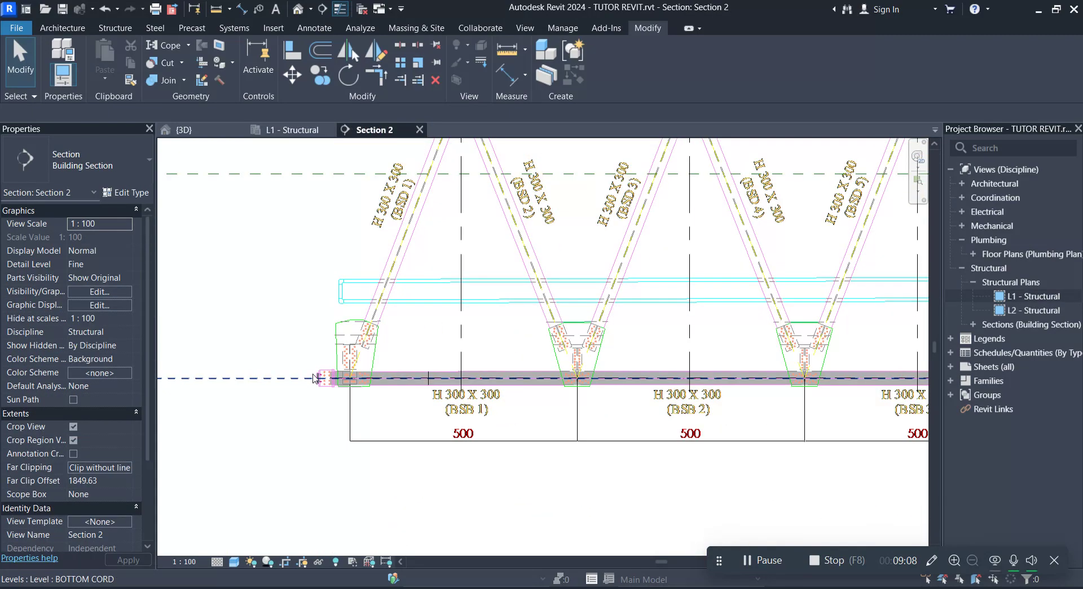
scroll(361, 384, "down", 2)
scroll(395, 381, "up", 1)
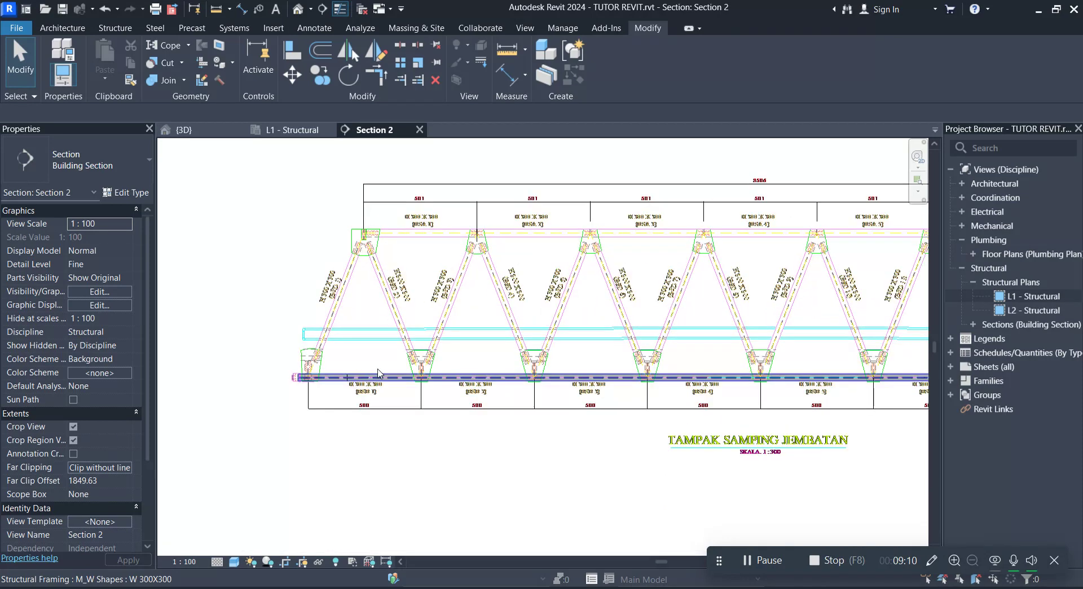
scroll(390, 372, "up", 1)
scroll(379, 361, "up", 1)
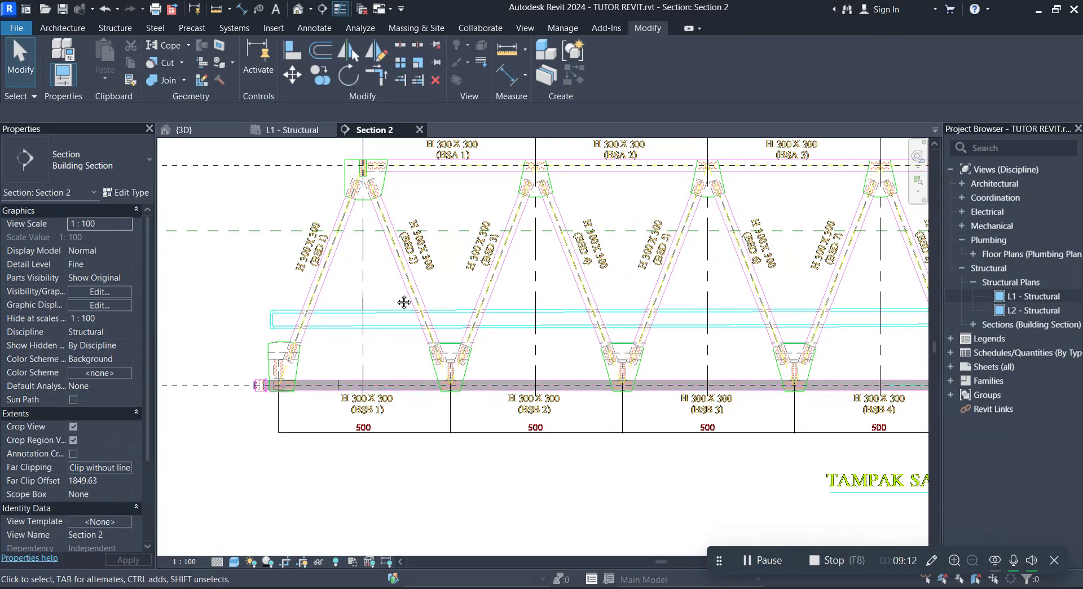
middle_click_drag(404, 303, 396, 321)
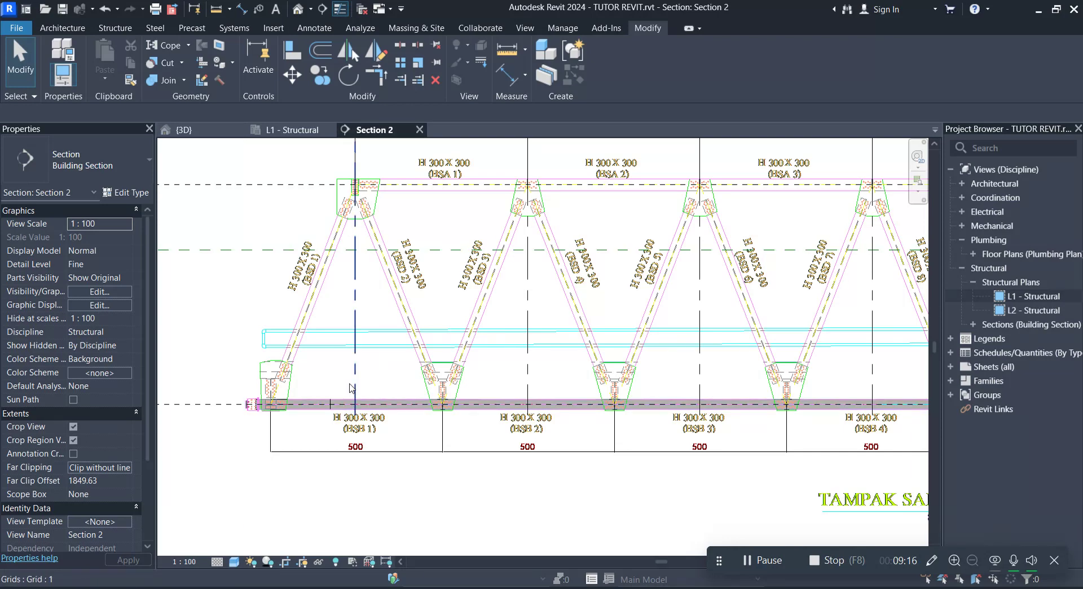
scroll(289, 291, "up", 1)
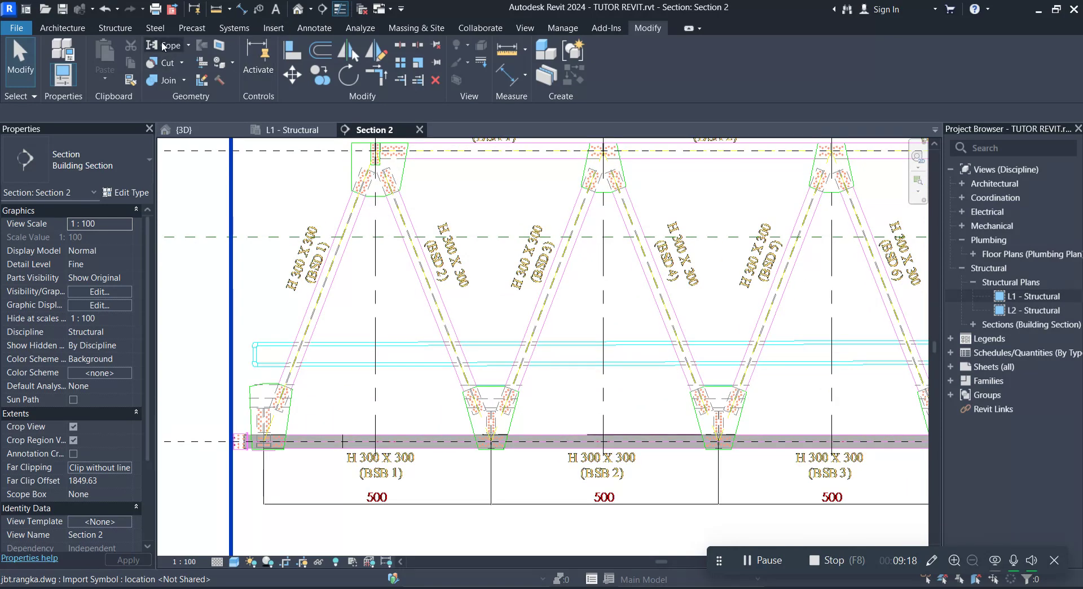
left_click(127, 30)
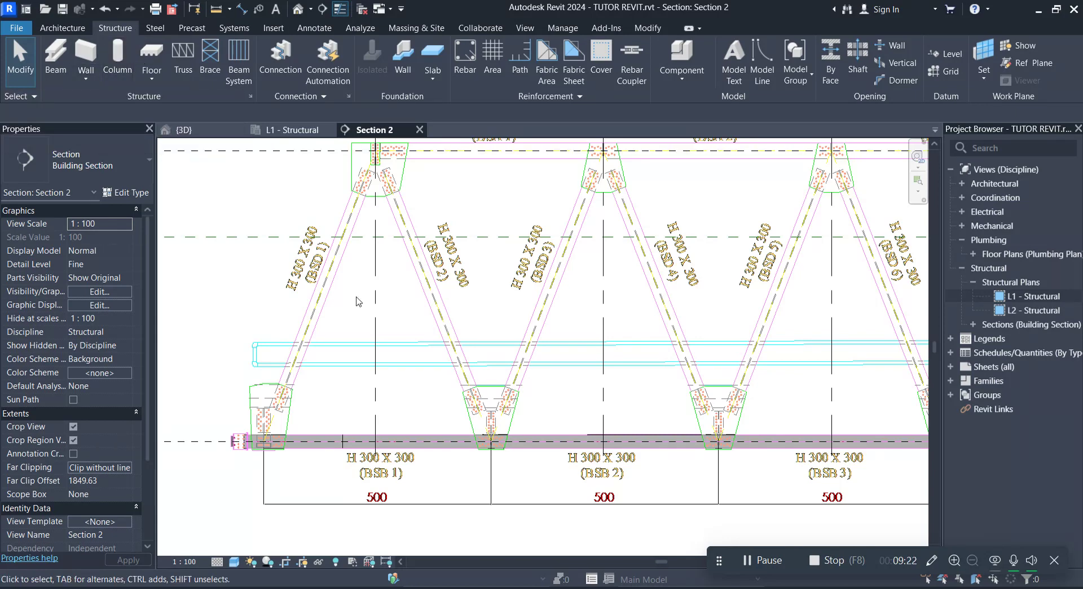
scroll(401, 398, "down", 3)
scroll(389, 384, "up", 3)
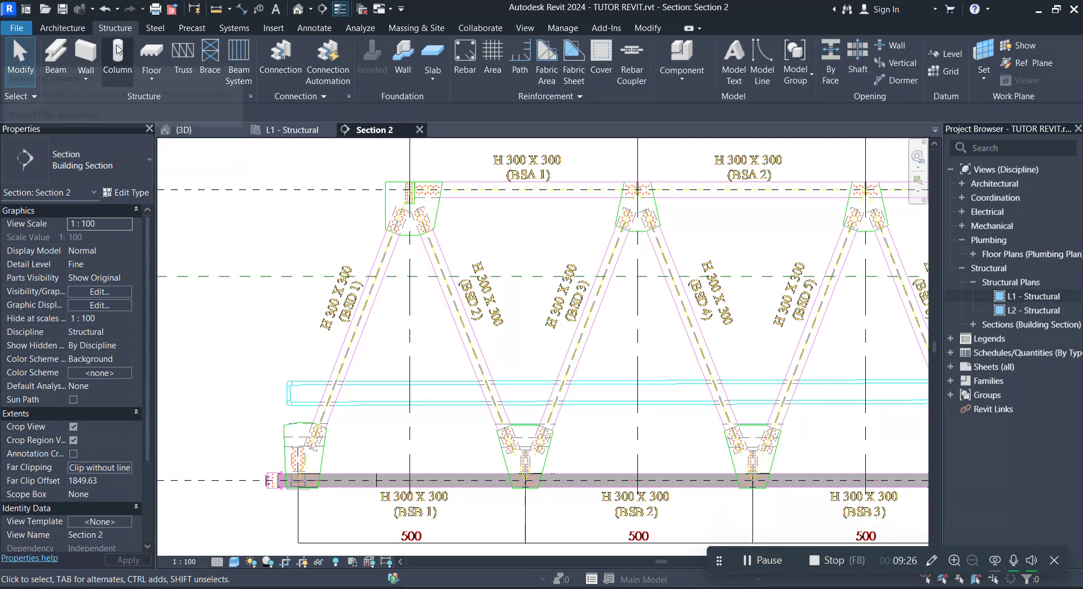
Start a structural column, dismiss the work plane prompt, and switch to the L1 - Structural plan.
left_click(120, 70)
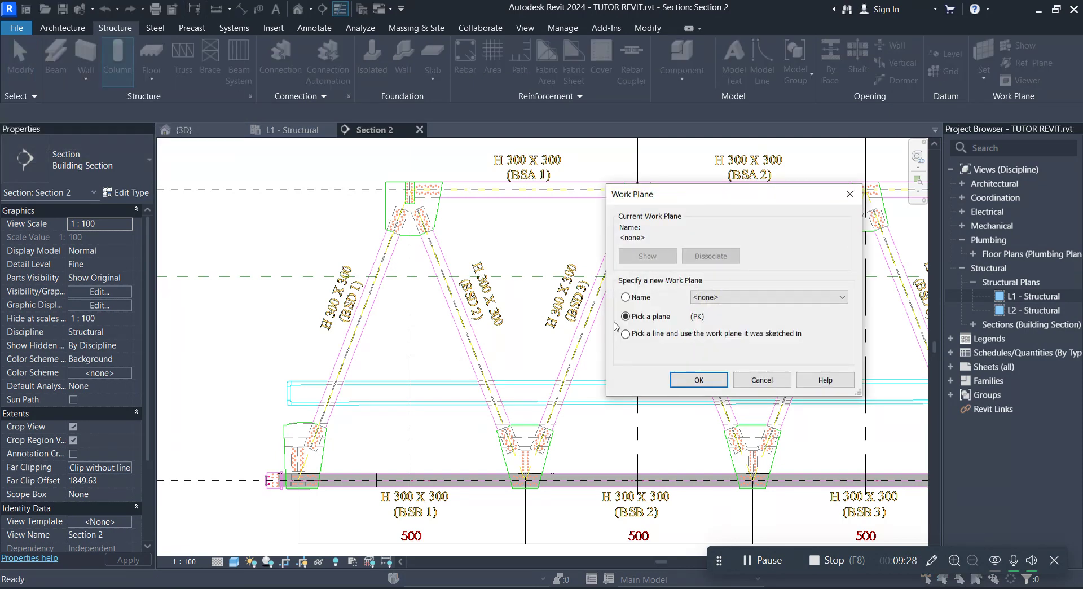
left_click(758, 383)
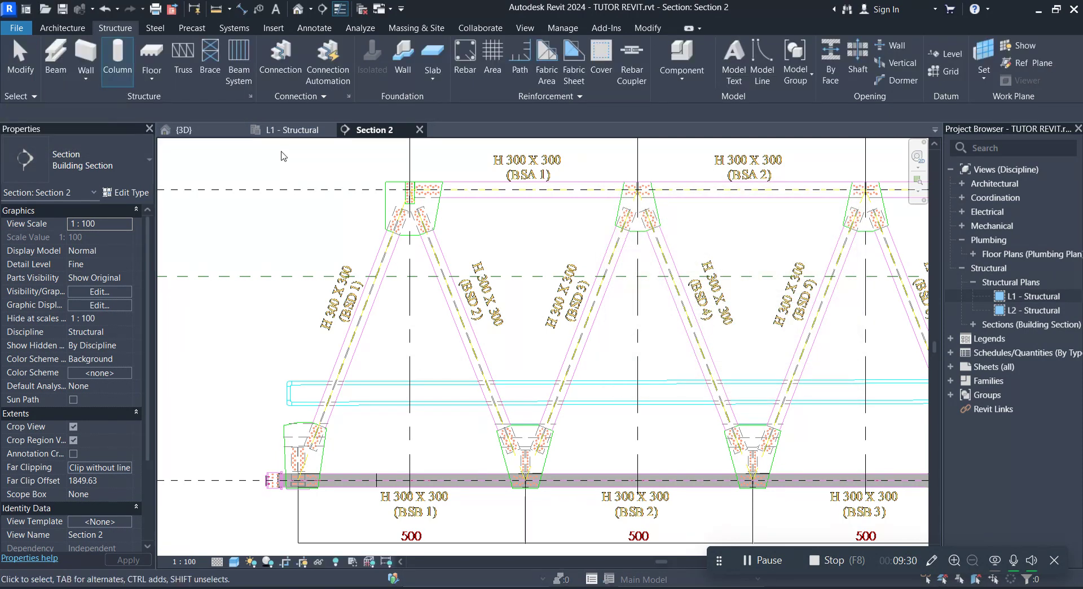
left_click(288, 130)
scroll(405, 312, "down", 2)
scroll(405, 312, "down", 2)
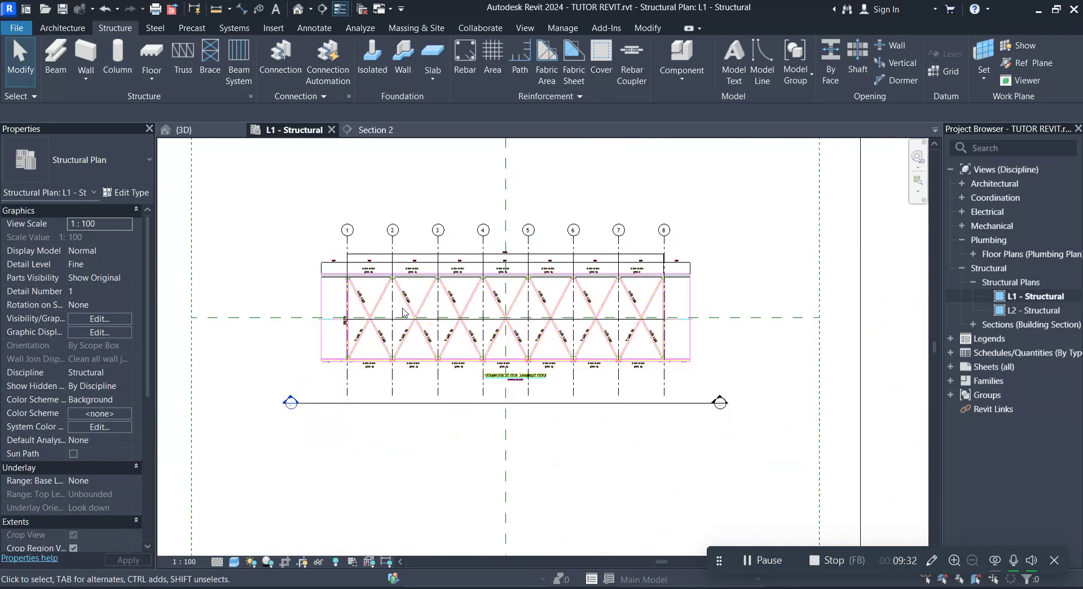
scroll(404, 312, "up", 2)
scroll(361, 288, "up", 3)
scroll(320, 262, "up", 3)
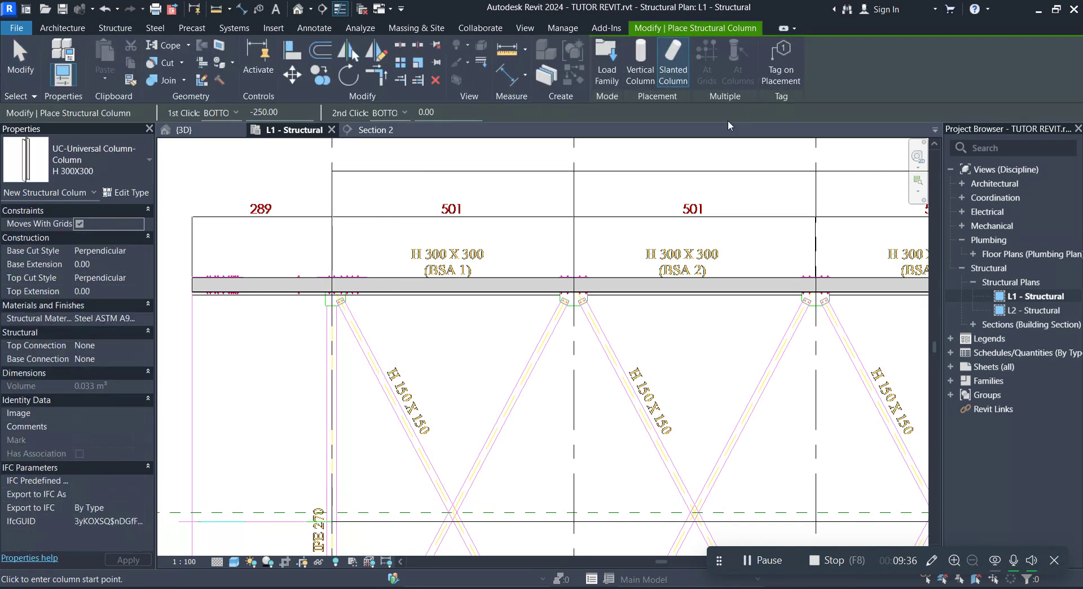
Switch to slanted column placement with the H 300X300 column type.
left_click(674, 55)
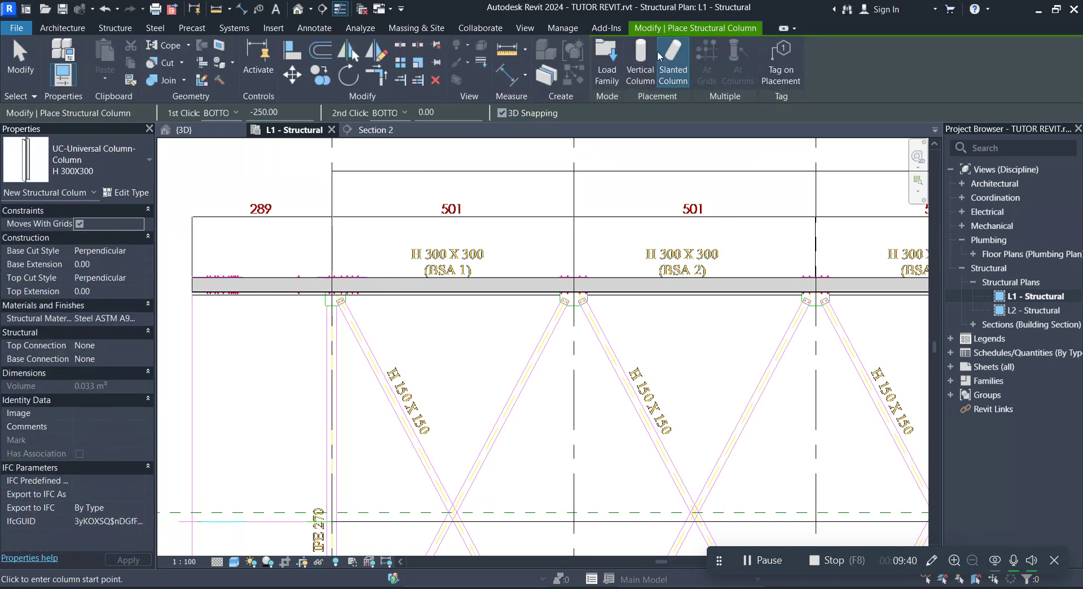
left_click(672, 69)
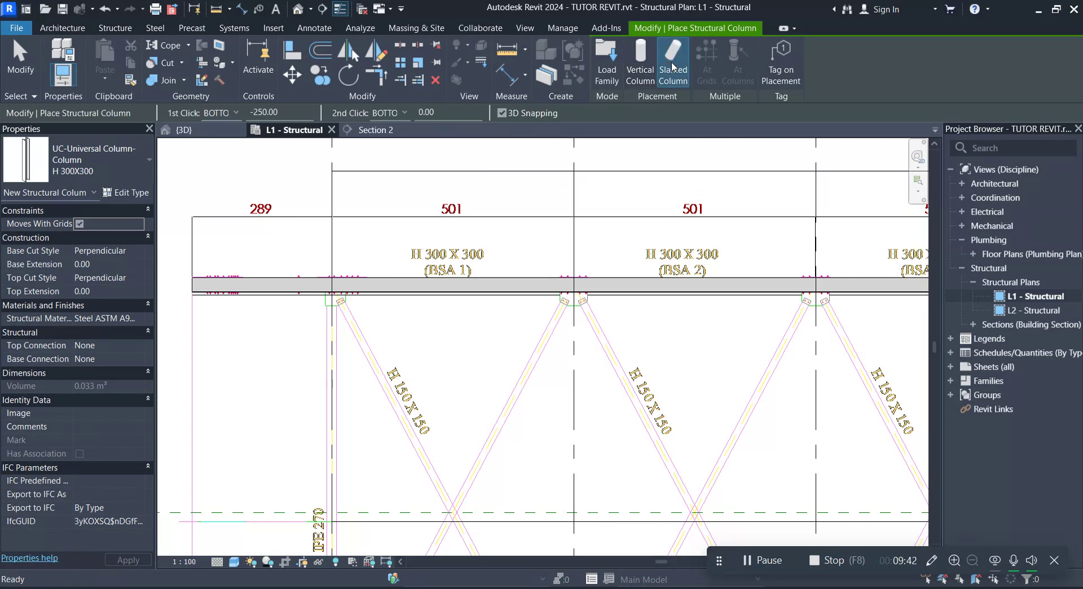
left_click(90, 160)
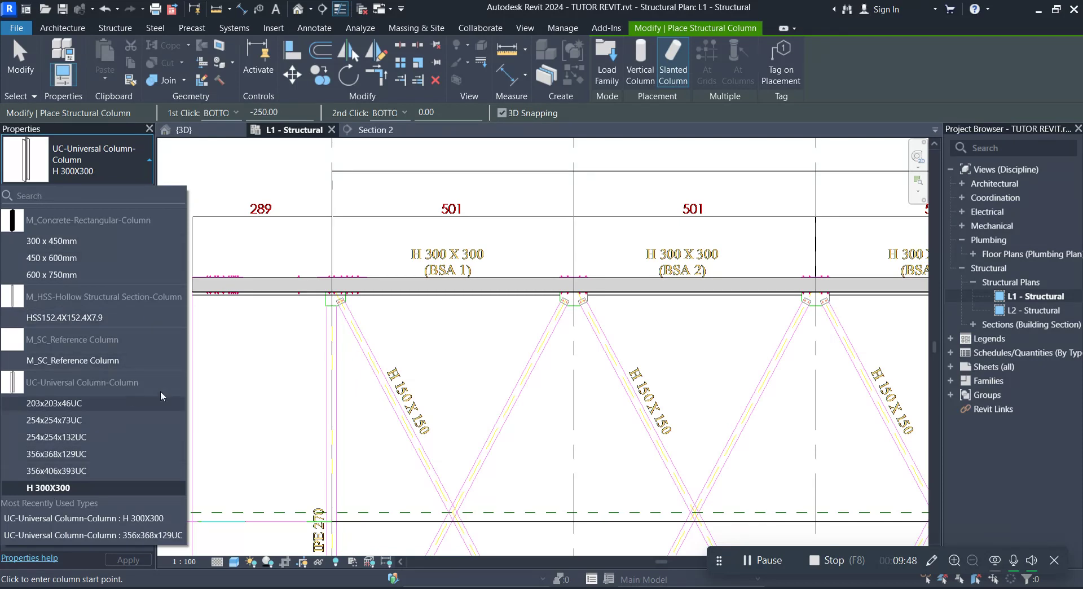
scroll(406, 340, "up", 1)
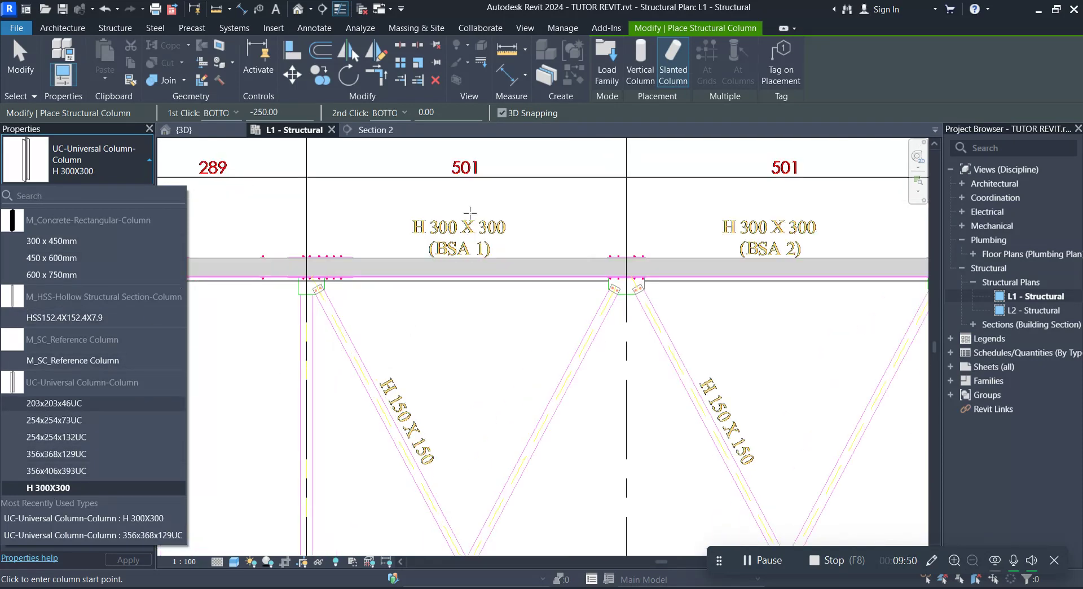
scroll(398, 330, "up", 2)
scroll(438, 229, "up", 1)
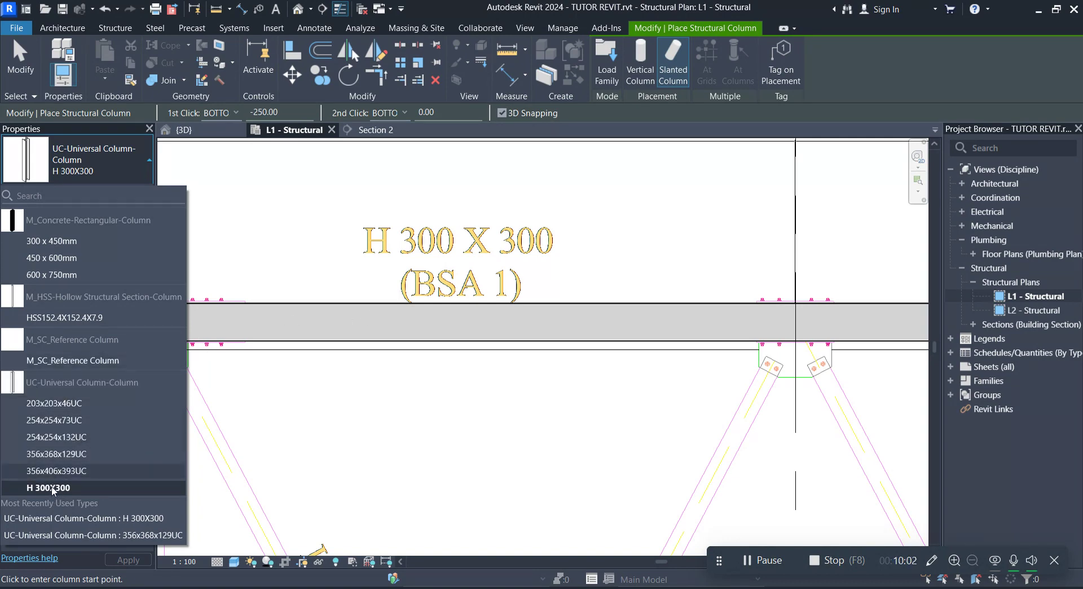
left_click(82, 488)
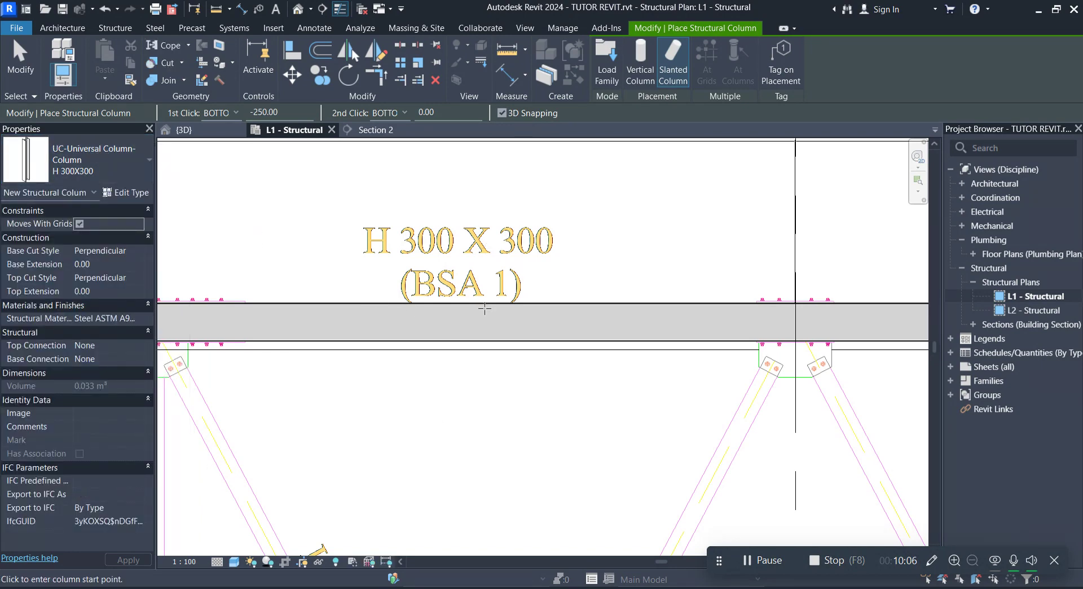
Draw the slanted column between two points near grid 1, then finish placement.
scroll(613, 306, "down", 2)
scroll(521, 332, "down", 3)
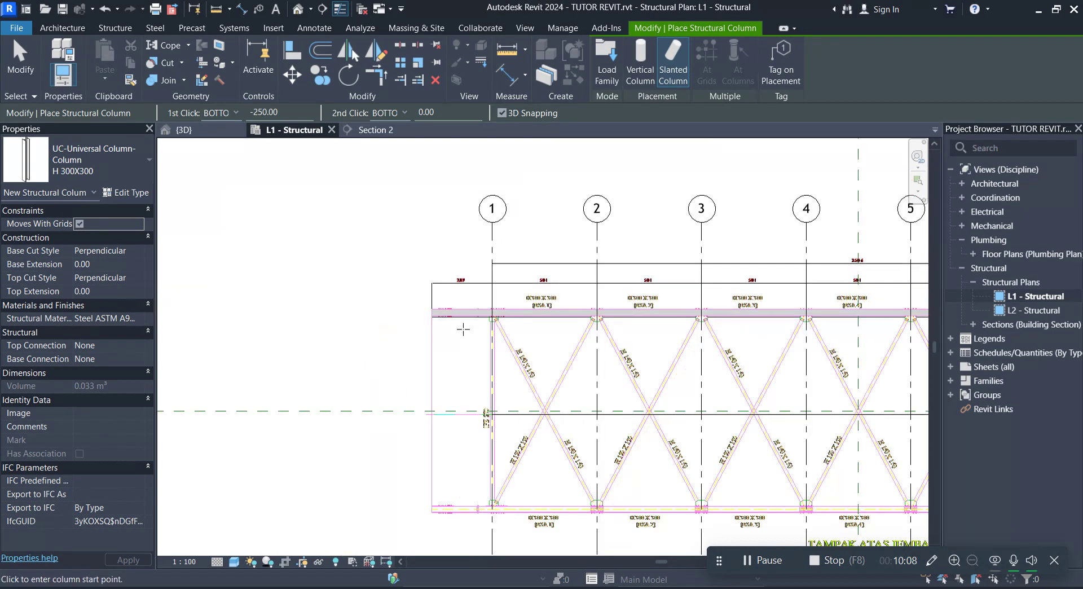
scroll(586, 327, "up", 3)
scroll(497, 331, "up", 2)
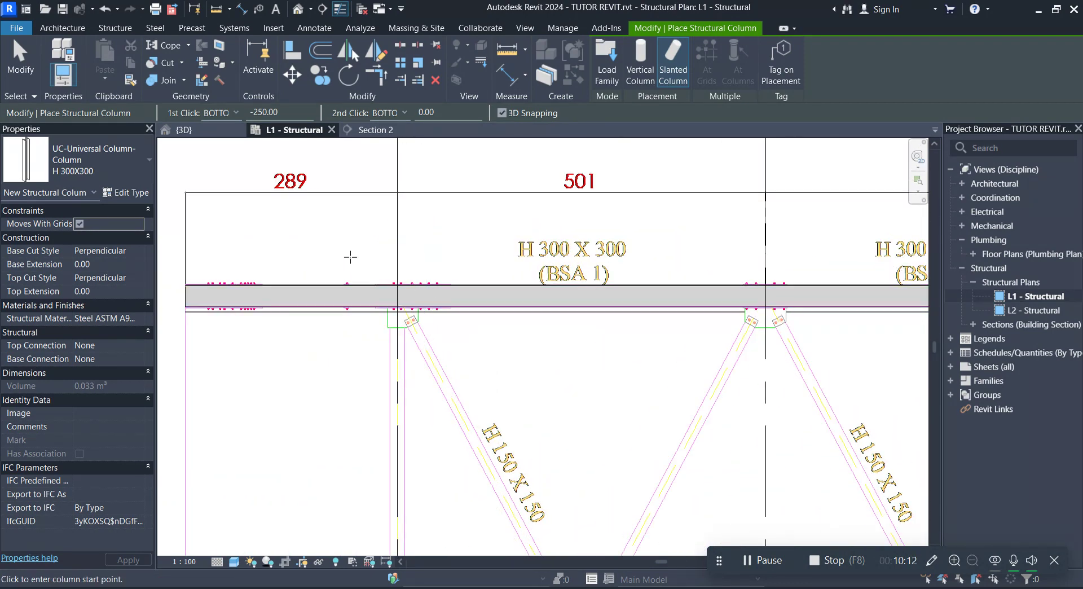
left_click(328, 255)
left_click(475, 255)
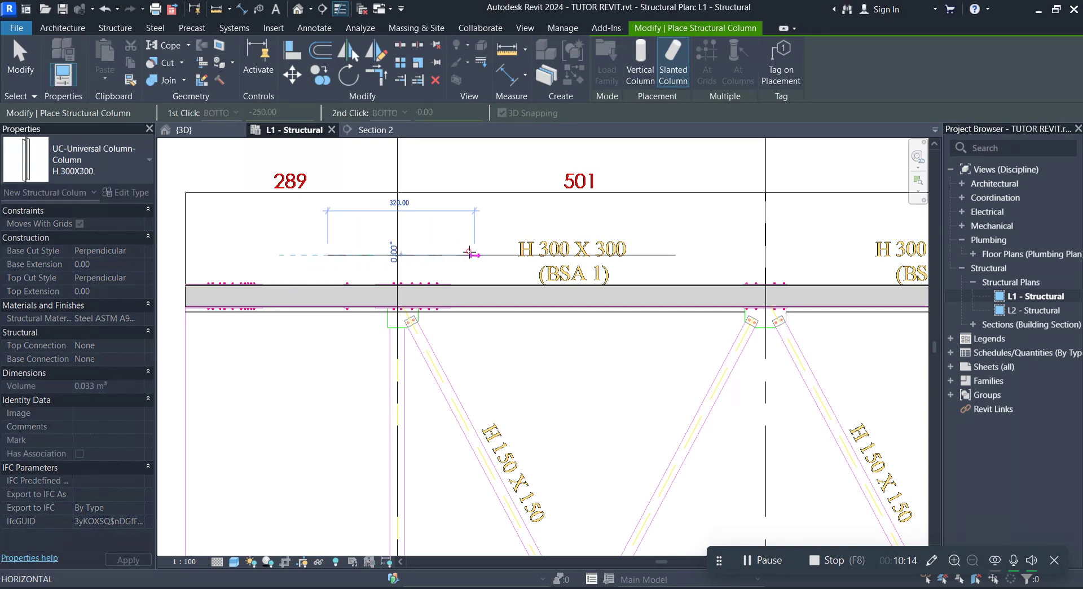
key("Escape")
key("Escape")
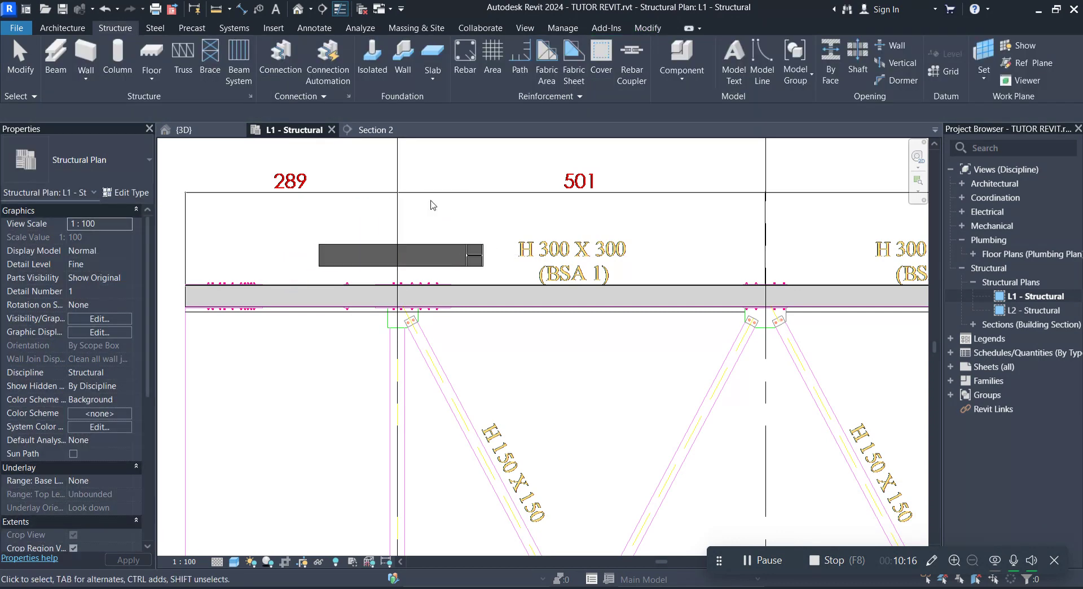
Return to Section 2 at the lower-left truss node and set the Wireframe visual style.
left_click(371, 130)
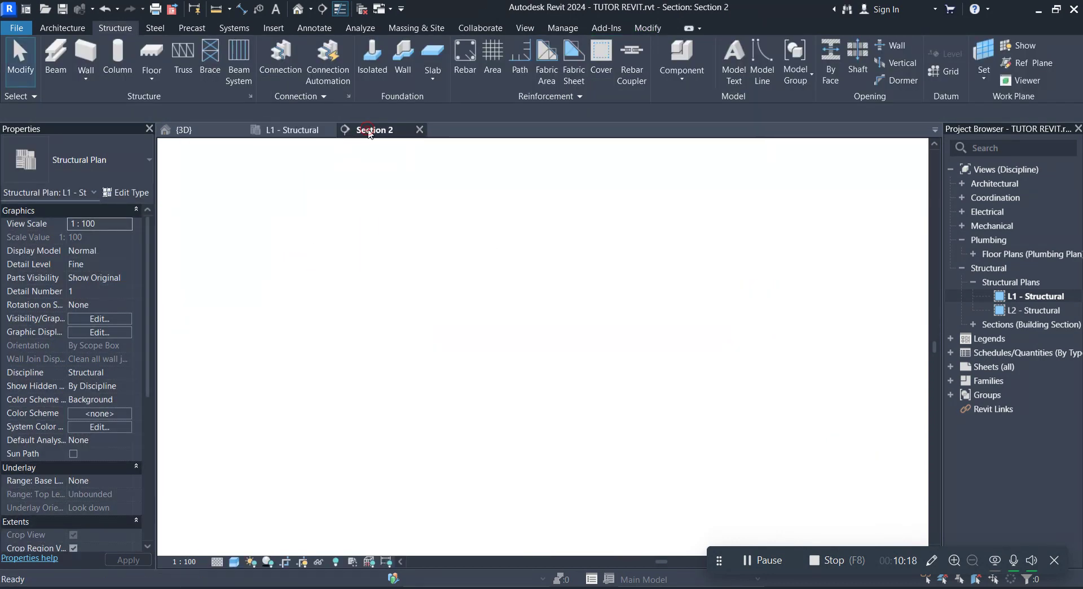
scroll(354, 481, "down", 2)
scroll(361, 416, "up", 2)
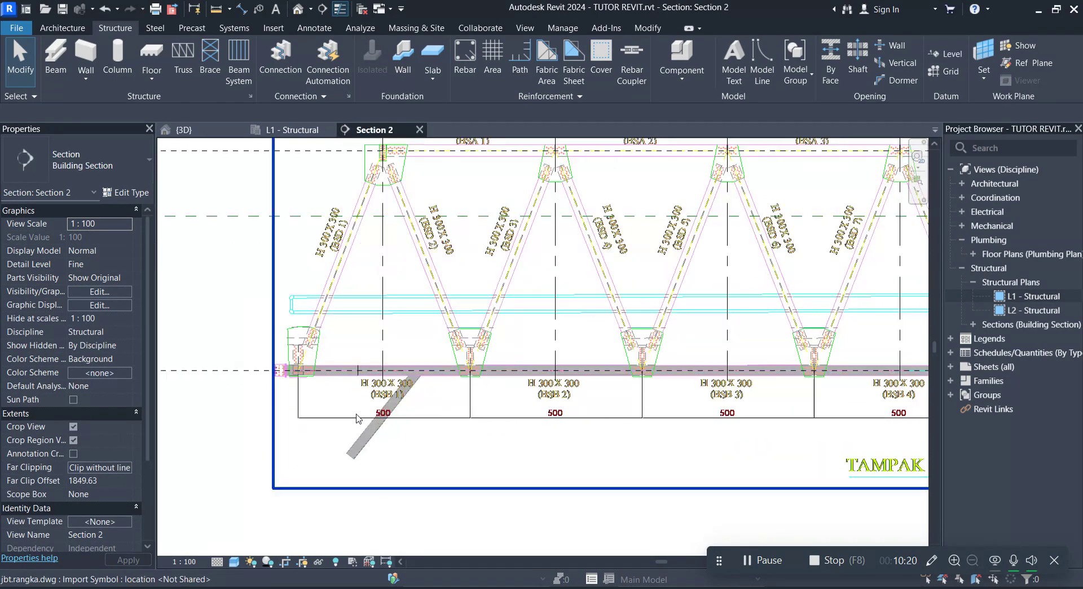
scroll(356, 412, "up", 2)
scroll(358, 406, "up", 2)
middle_click_drag(364, 407, 391, 415)
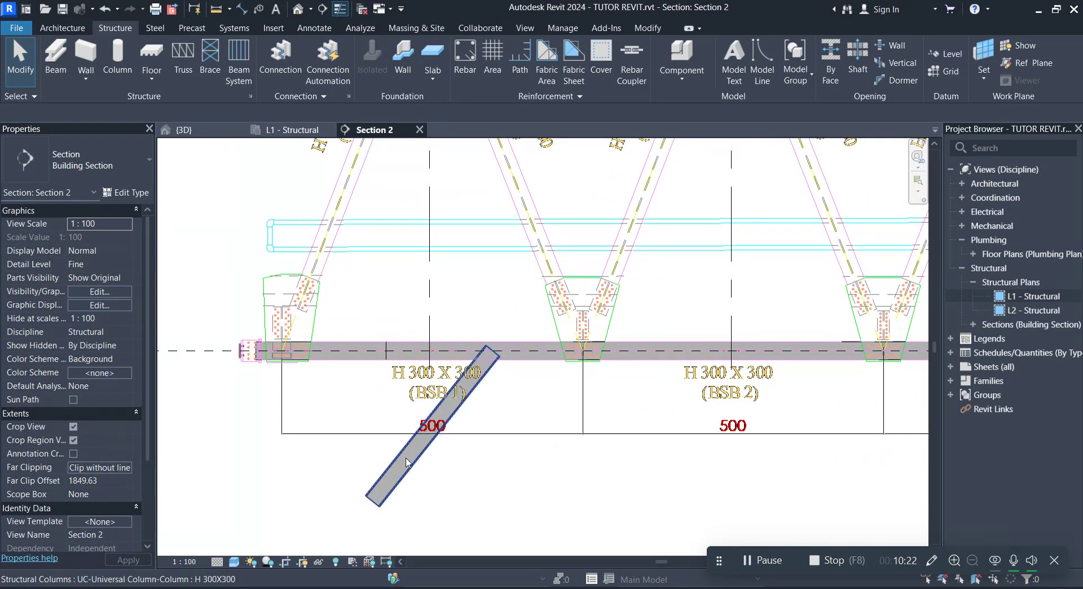
left_click(418, 460)
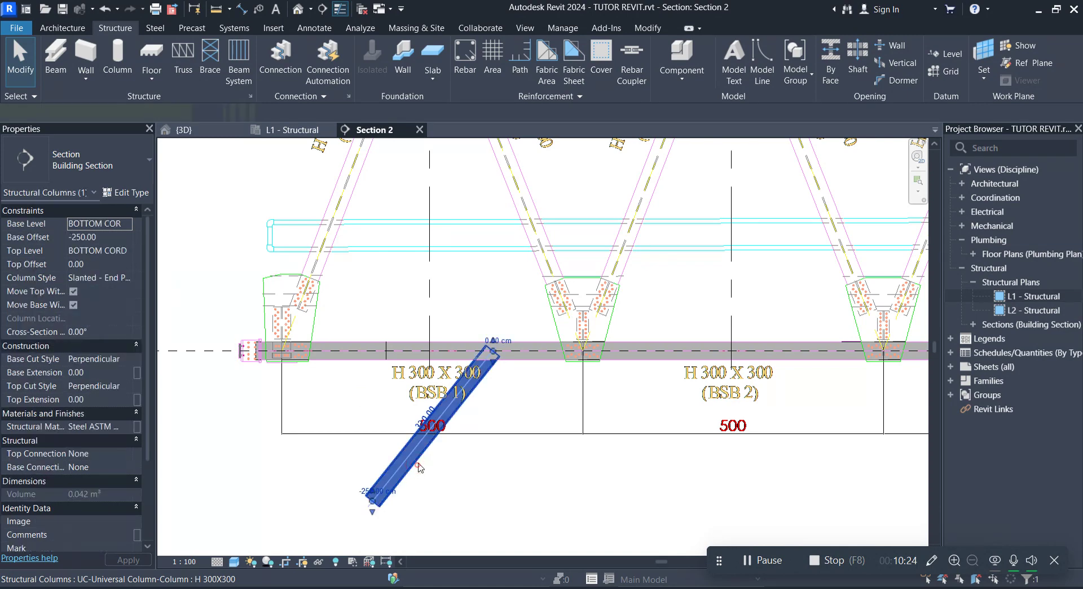
left_click(495, 462)
scroll(420, 463, "up", 3)
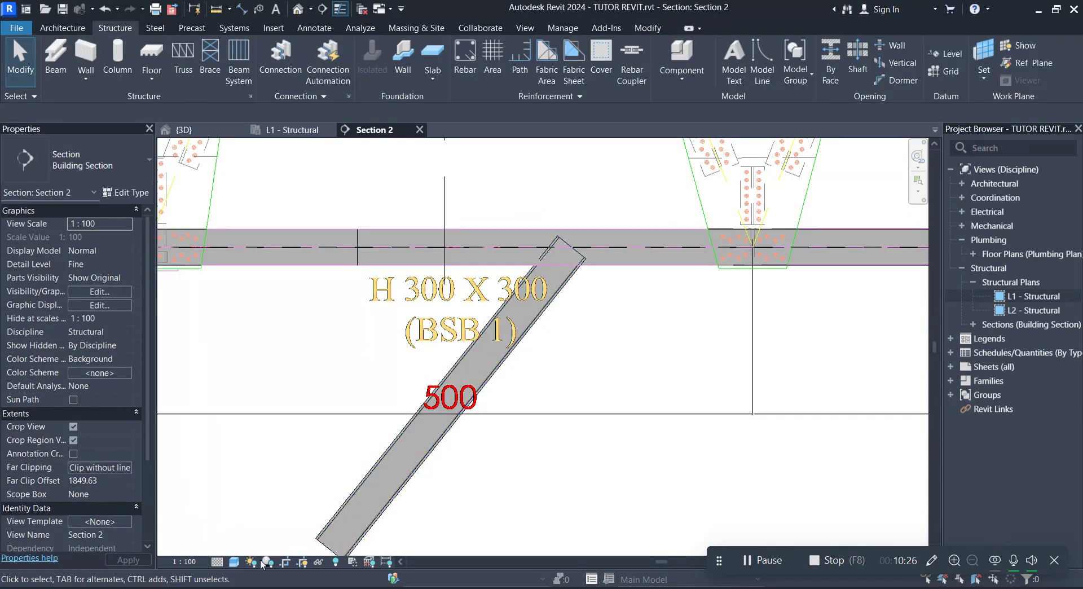
left_click(233, 562)
left_click(275, 477)
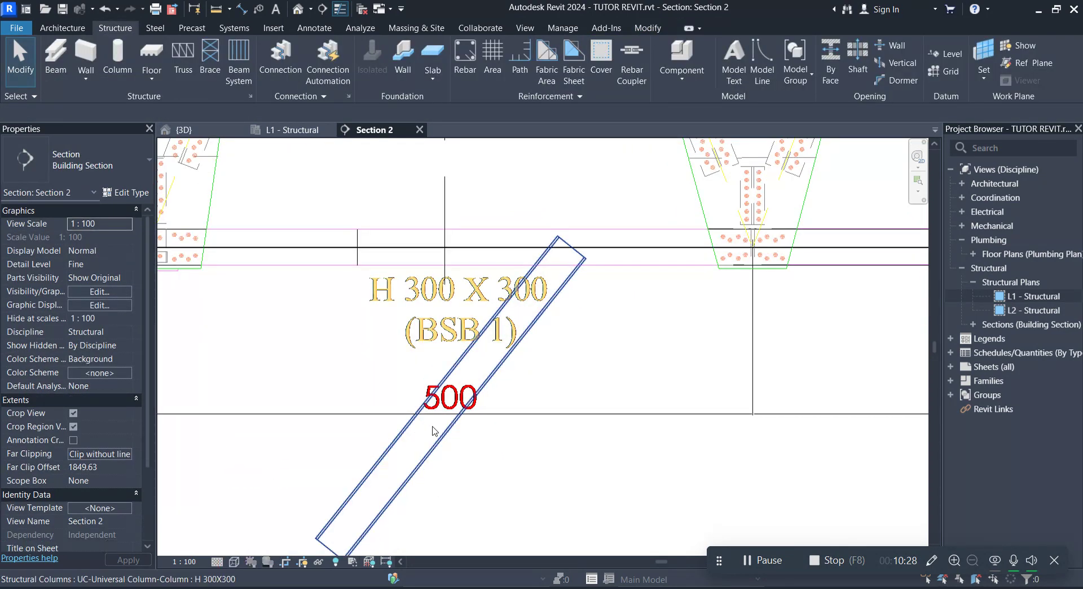
Set the slanted H 300X300 column's Cross-Section Rotation to 90°.
scroll(501, 447, "down", 5)
middle_click_drag(437, 364, 441, 412)
scroll(441, 412, "up", 2)
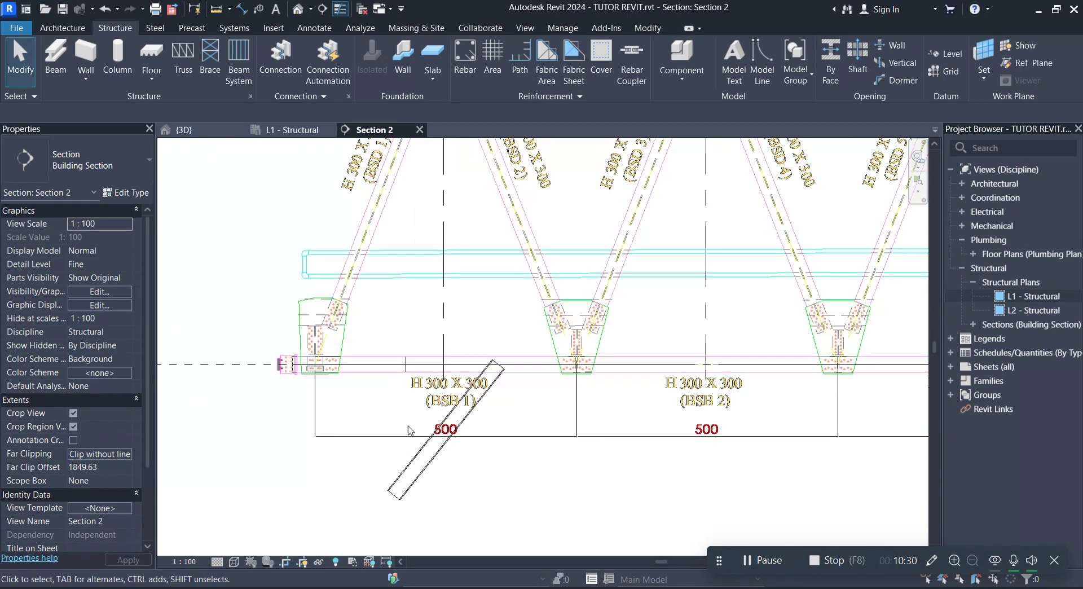
left_click(393, 491)
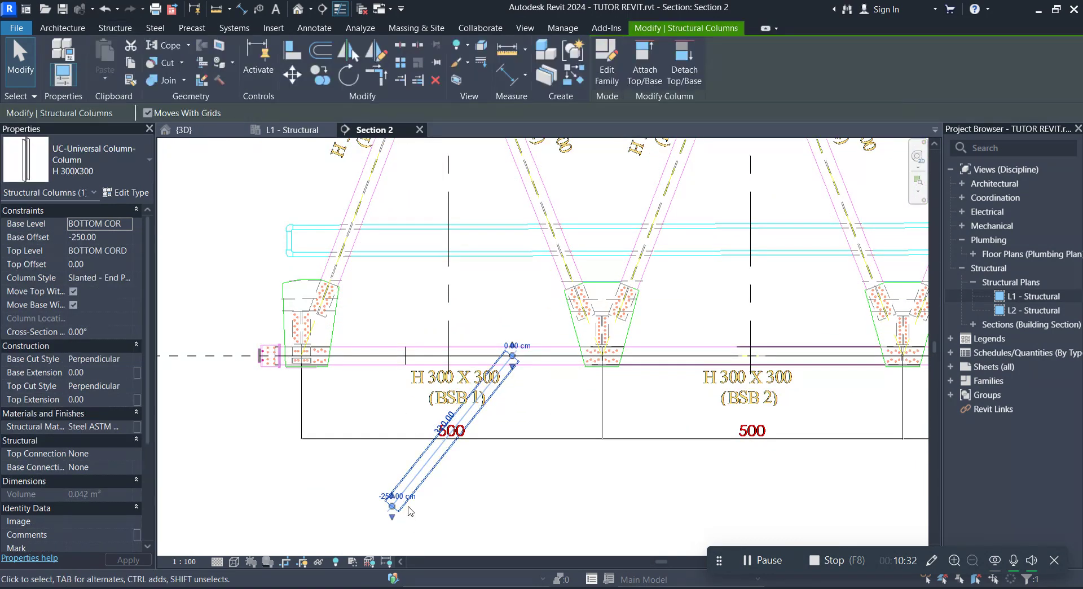
left_click(93, 332)
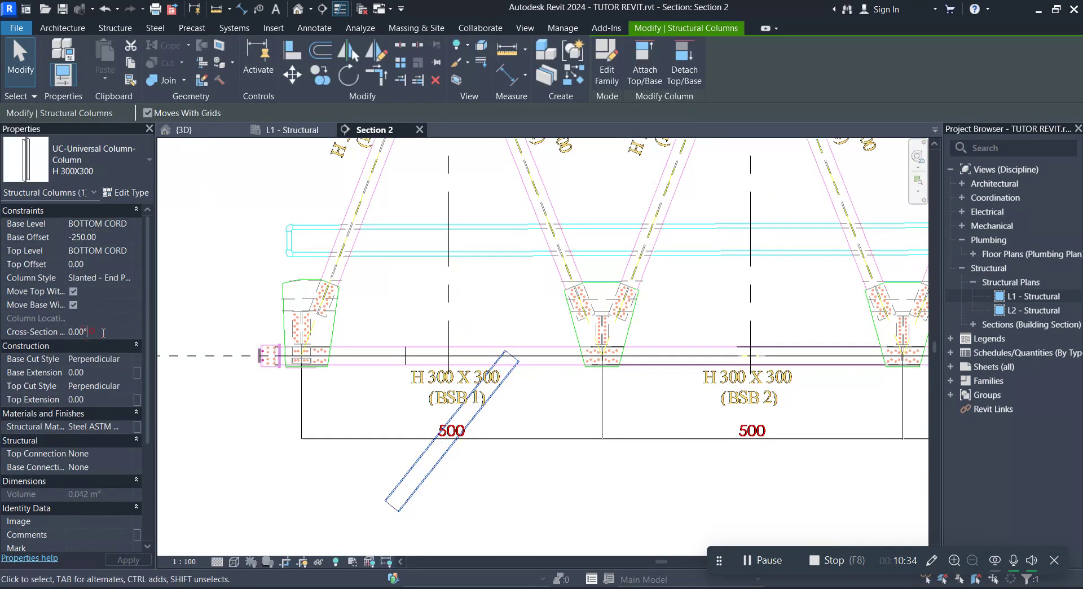
type("90")
key("Return")
left_click(511, 453)
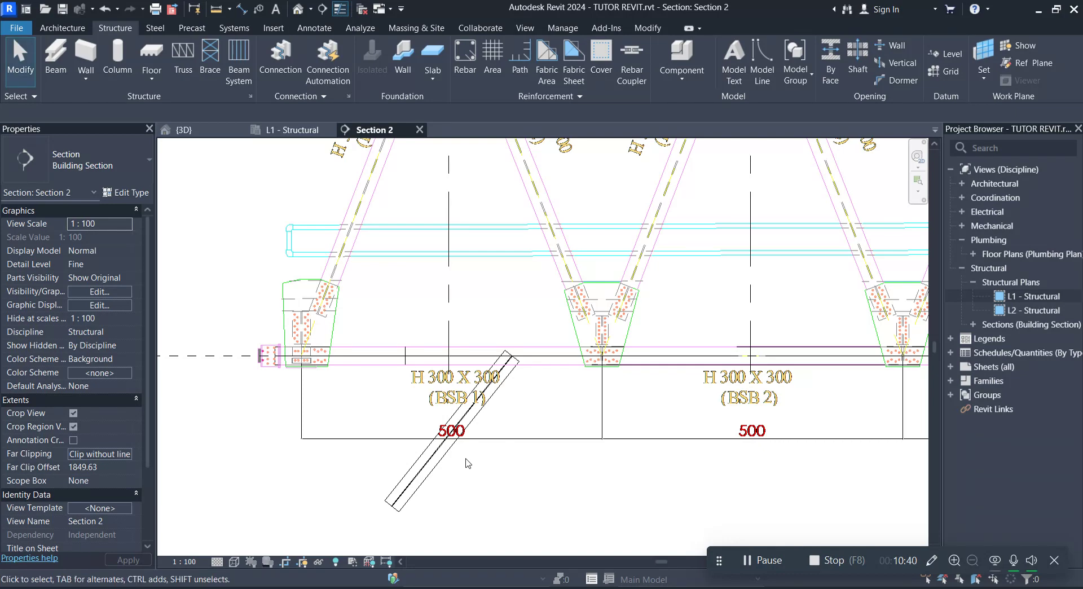
Reselect the slanted diagonal column near the bottom chord.
scroll(466, 463, "up", 2)
scroll(442, 463, "up", 2)
left_click(442, 459)
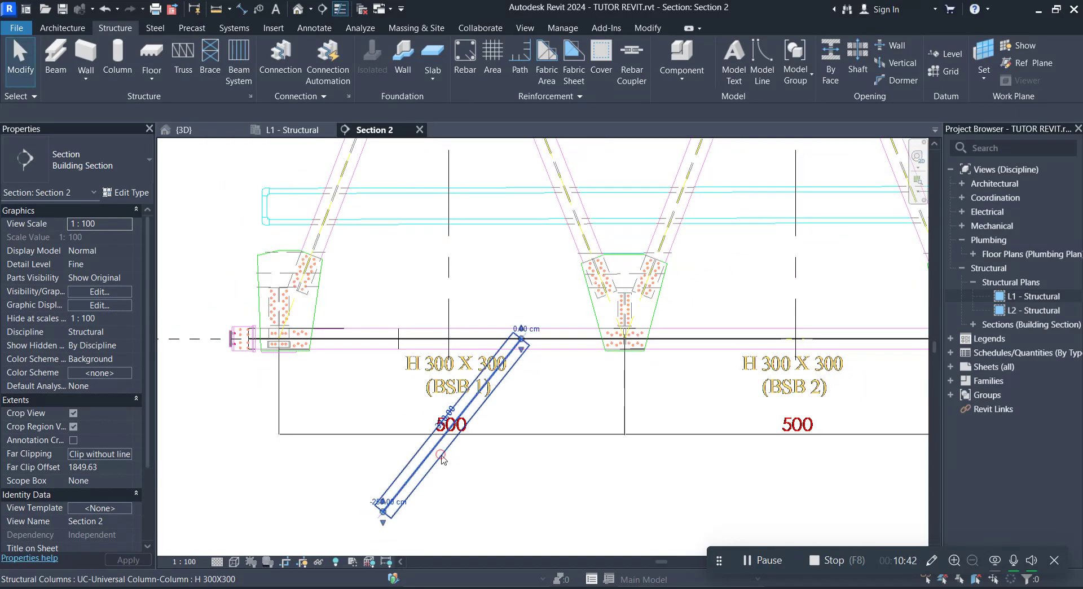
scroll(324, 220, "up", 2)
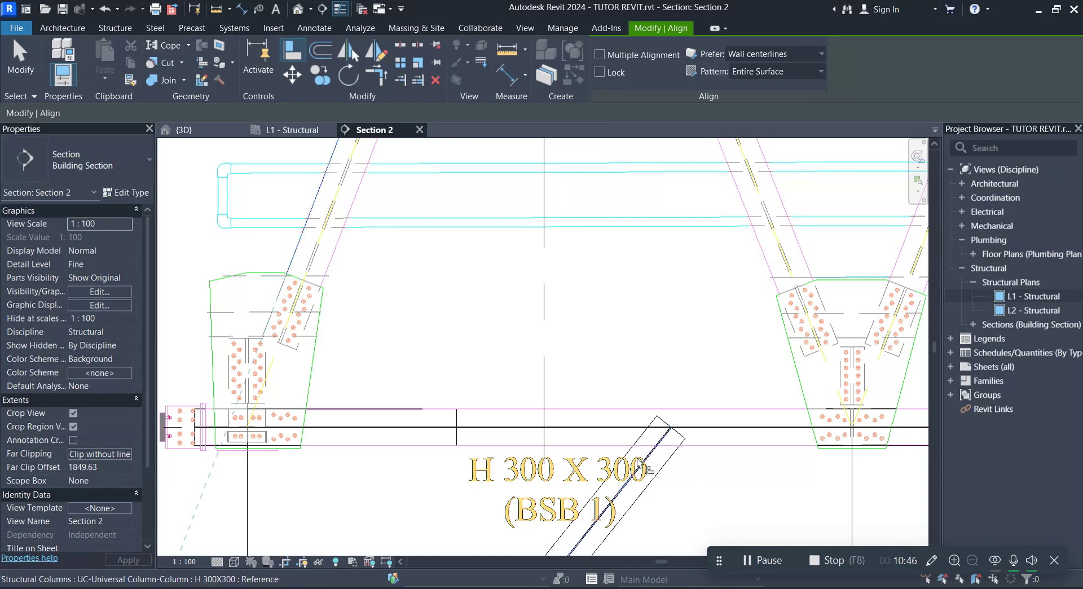
Exit the current command and reselect the slanted column at the lower-left brace.
scroll(432, 432, "down", 2)
scroll(431, 432, "down", 2)
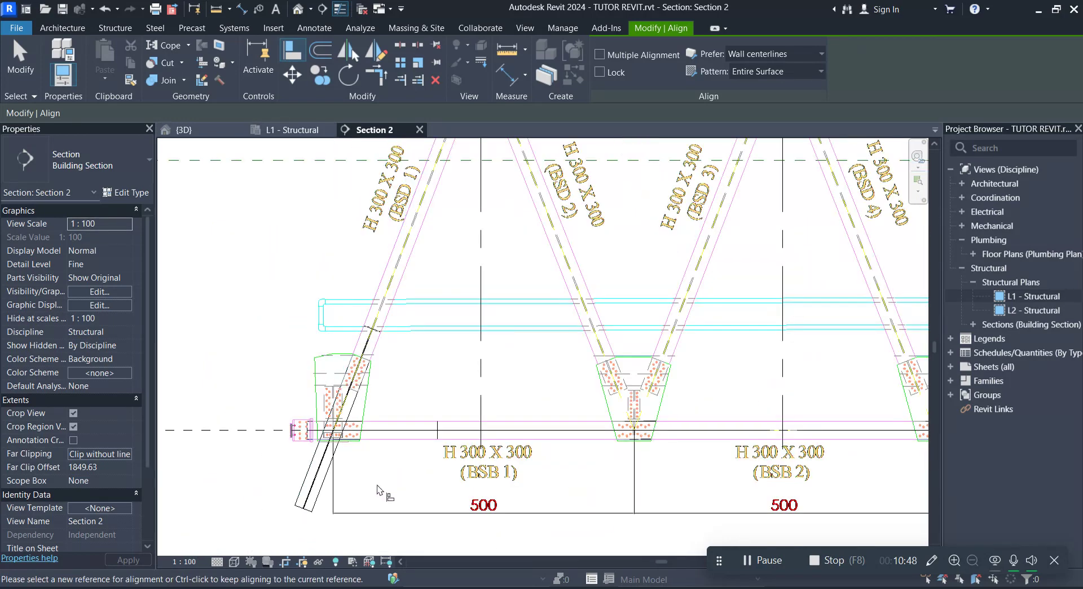
key("Escape")
left_click(310, 497)
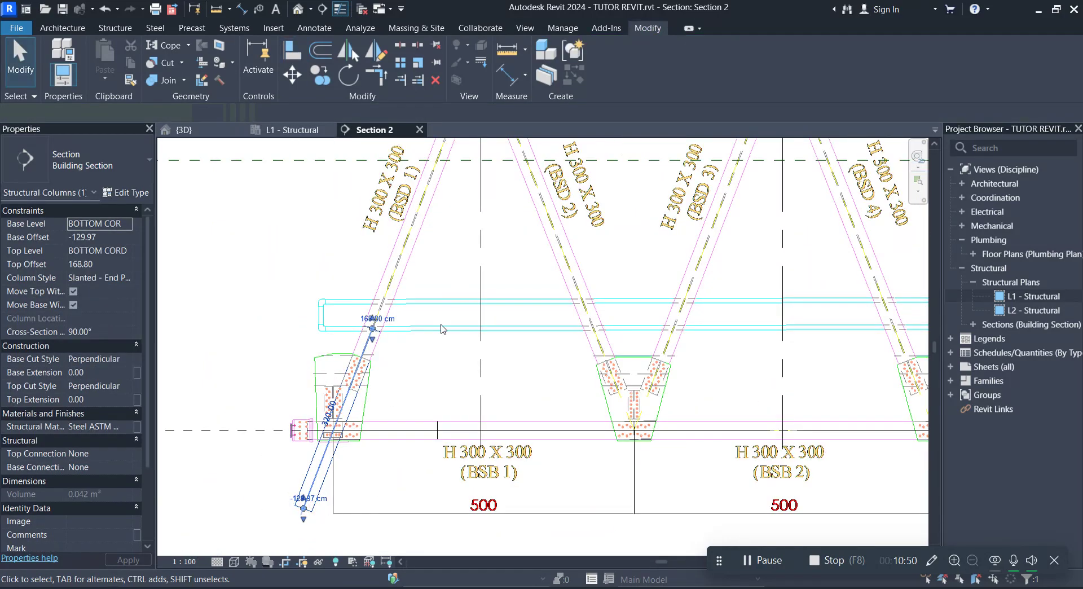
middle_click_drag(460, 306, 397, 455)
scroll(332, 451, "up", 1)
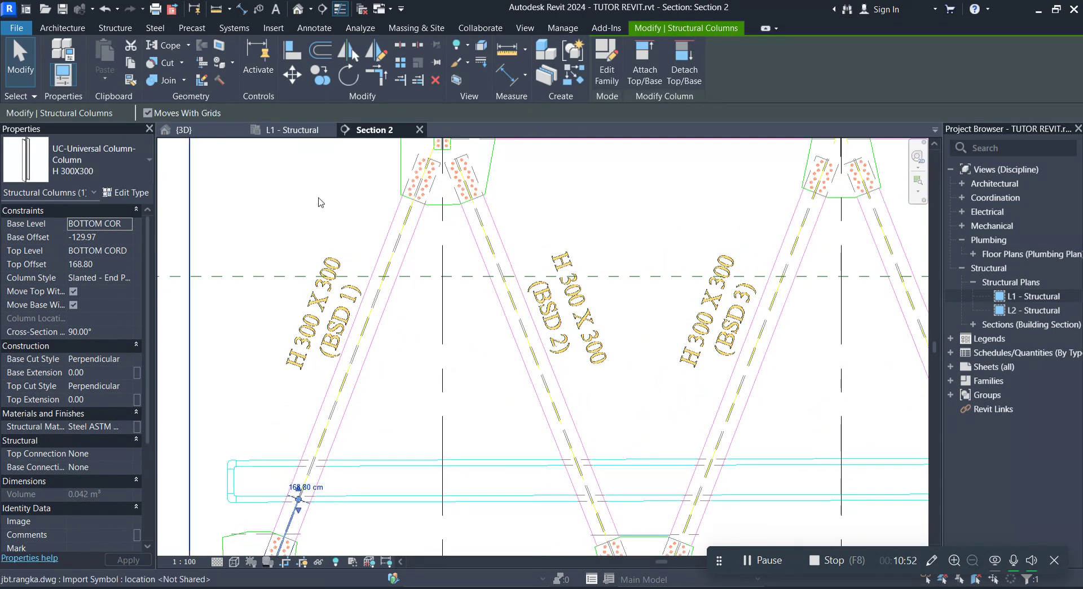
Use Align (AL) to line the column up with the BSD 1 brace at the lower-left joint.
key("a")
key("l")
scroll(446, 168, "up", 2)
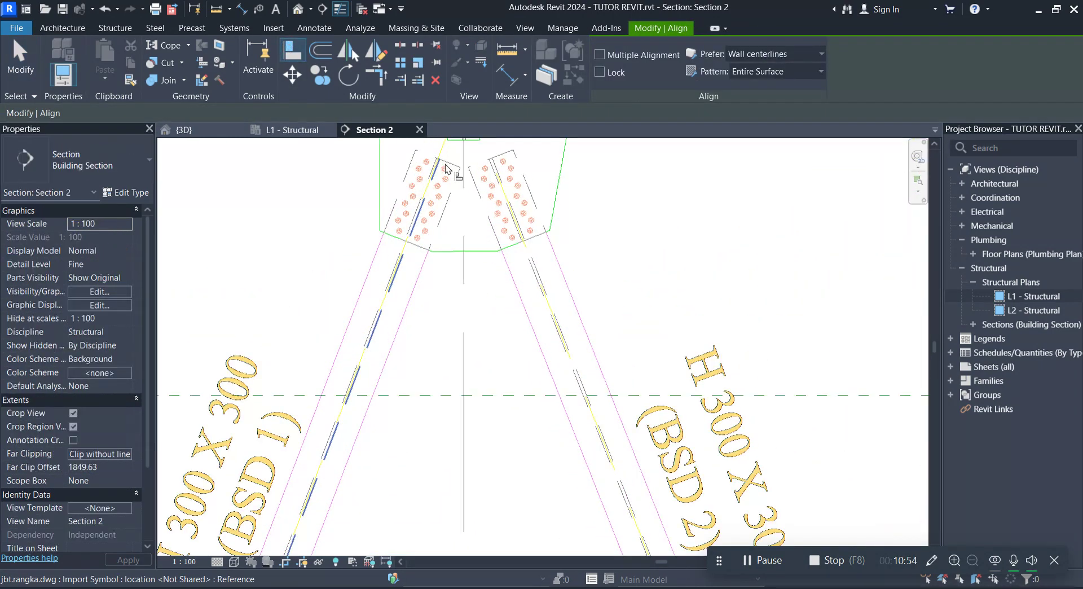
scroll(455, 166, "down", 2)
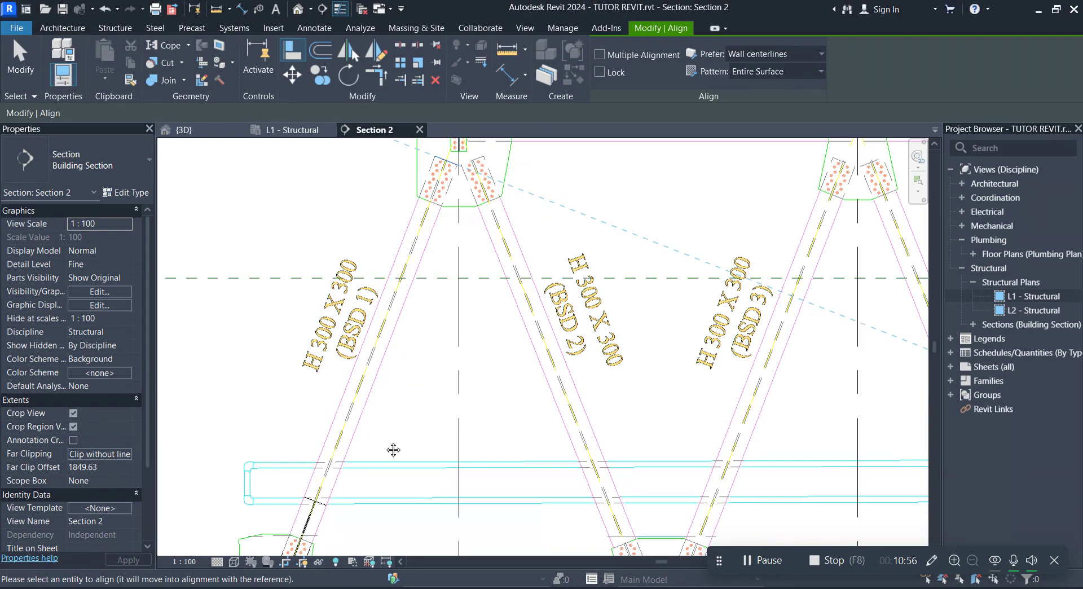
middle_click_drag(393, 450, 485, 327)
scroll(435, 309, "up", 4)
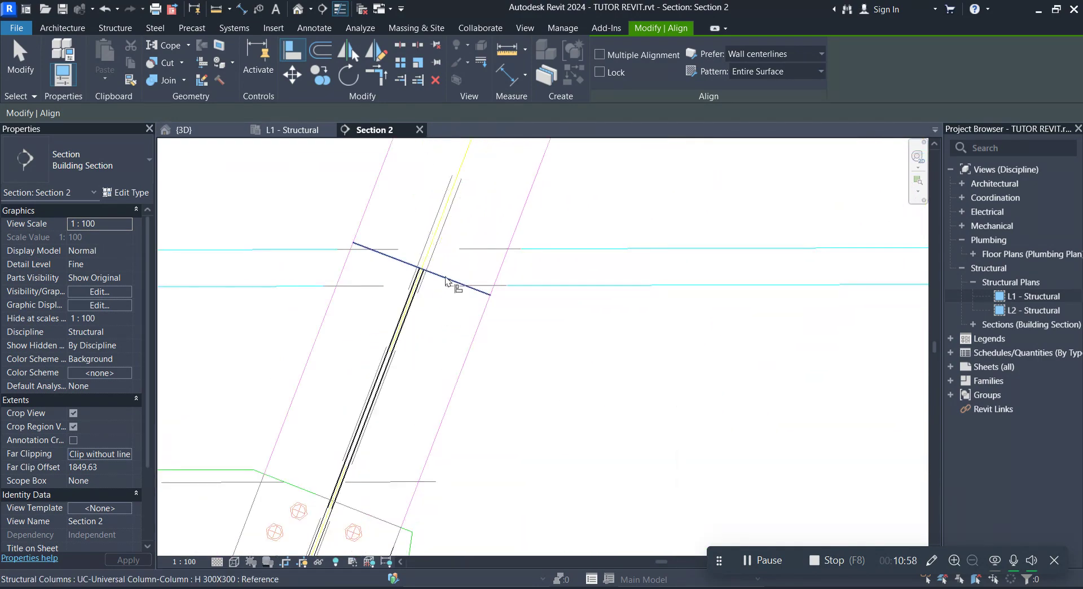
scroll(437, 333, "down", 2)
scroll(438, 310, "down", 2)
scroll(506, 228, "down", 2)
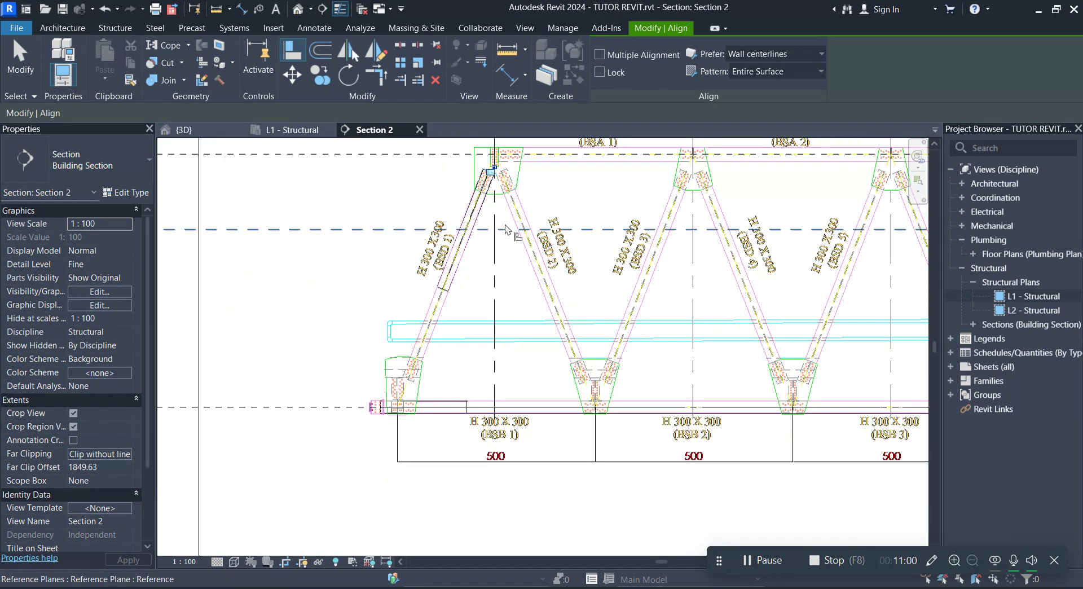
scroll(435, 314, "up", 2)
key("Escape")
scroll(437, 321, "up", 2)
Select the left slanted diagonal and frame its lower end at the lower-left gusset.
left_click(439, 330)
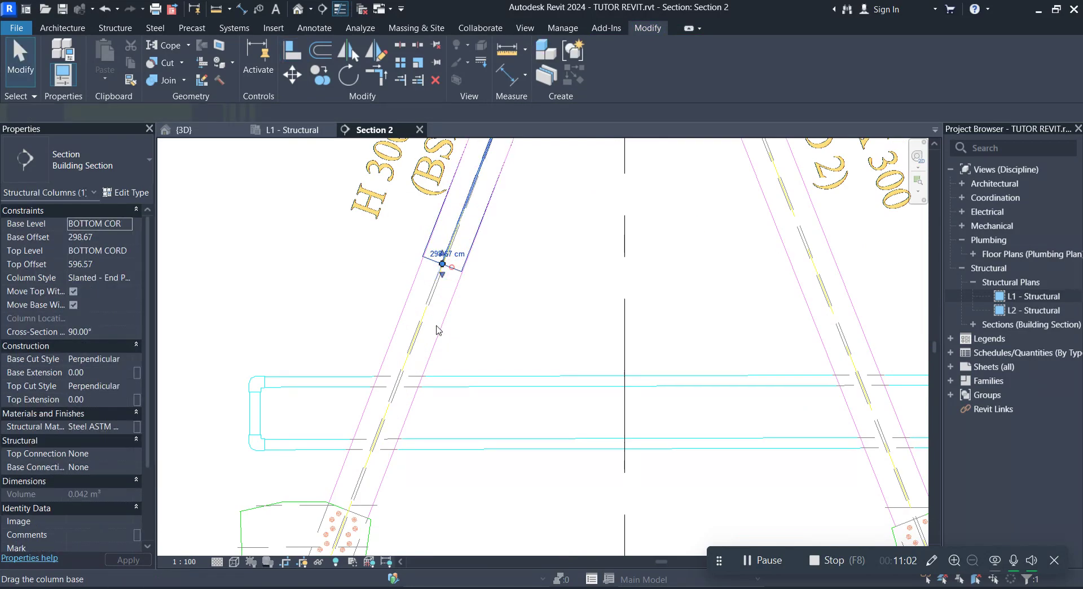
scroll(464, 281, "down", 2)
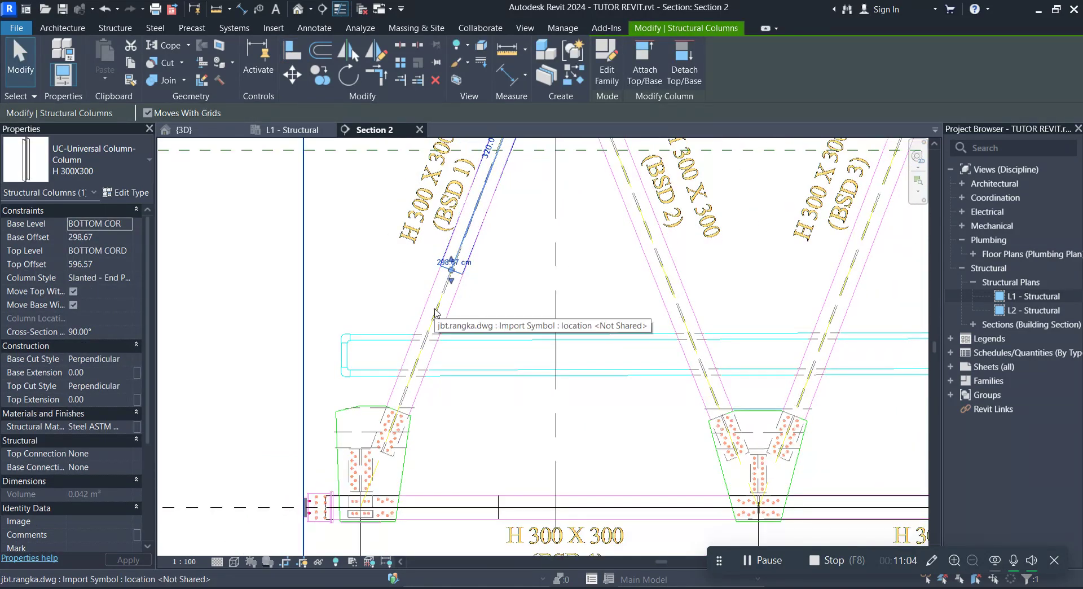
scroll(452, 380, "up", 1)
scroll(426, 300, "up", 1)
scroll(445, 288, "up", 1)
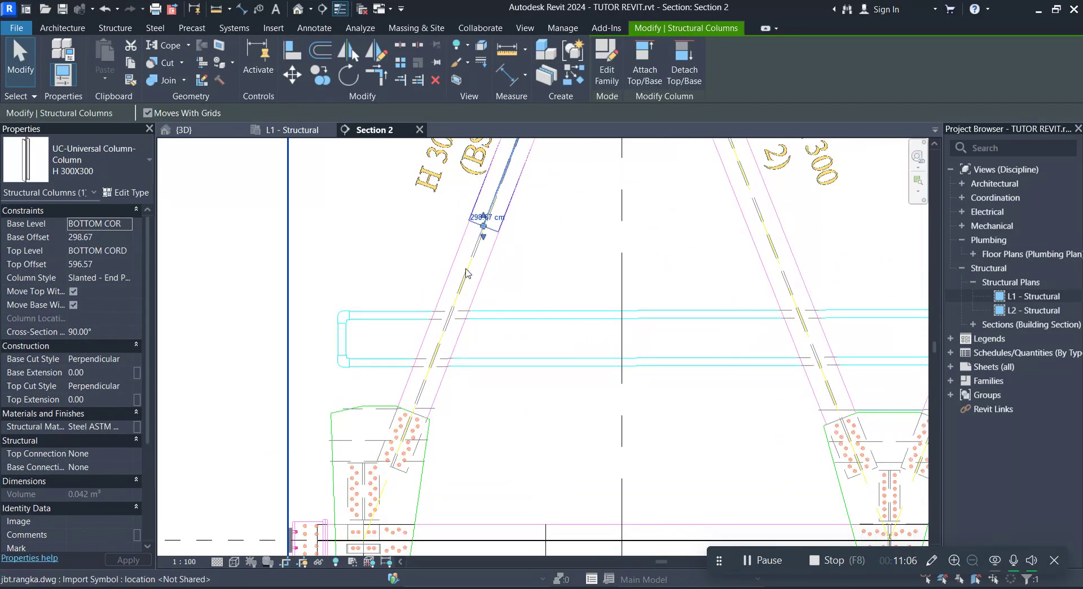
middle_click_drag(395, 281, 441, 258)
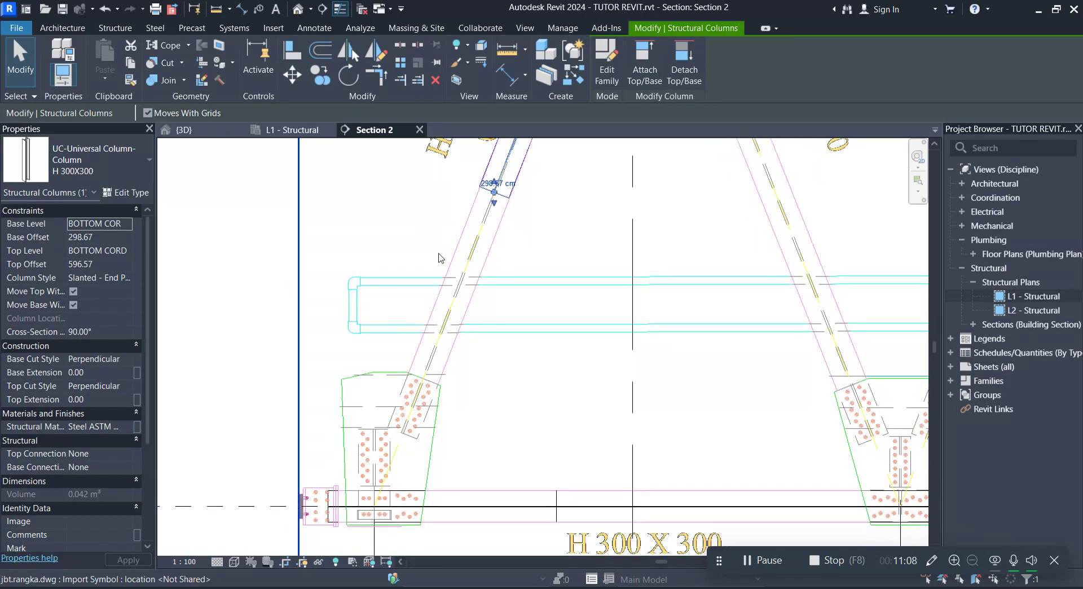
scroll(384, 450, "up", 2)
scroll(513, 395, "down", 1)
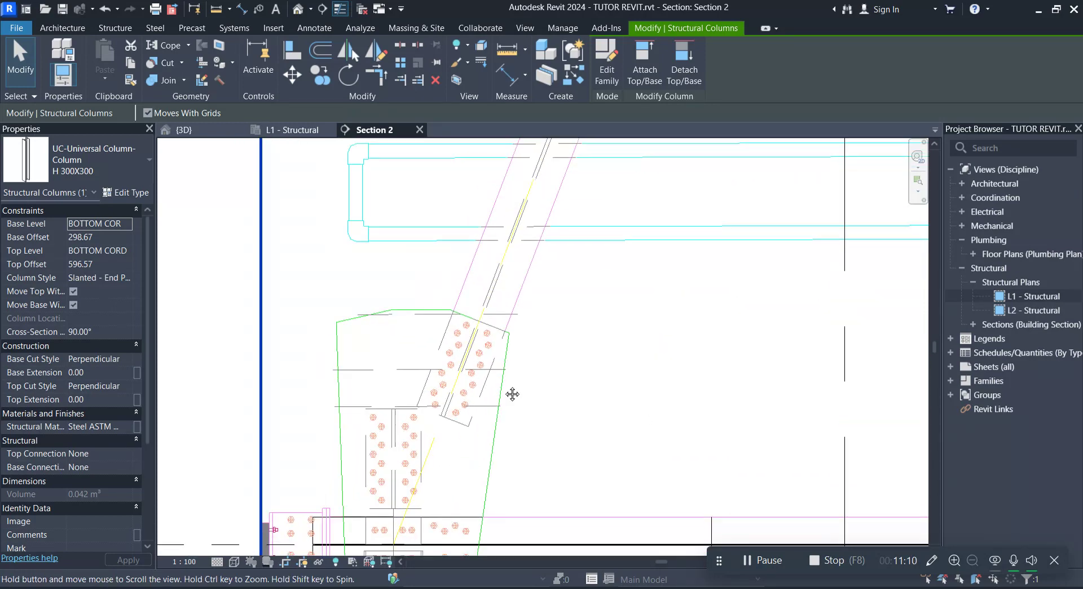
scroll(430, 430, "down", 1)
scroll(387, 472, "down", 1)
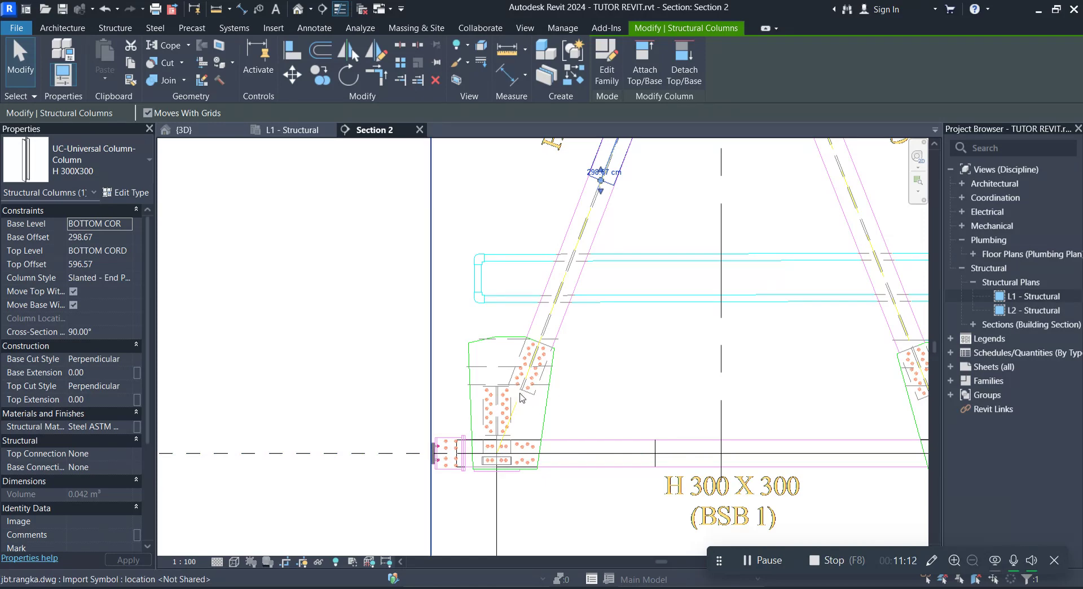
middle_click_drag(599, 377, 538, 364)
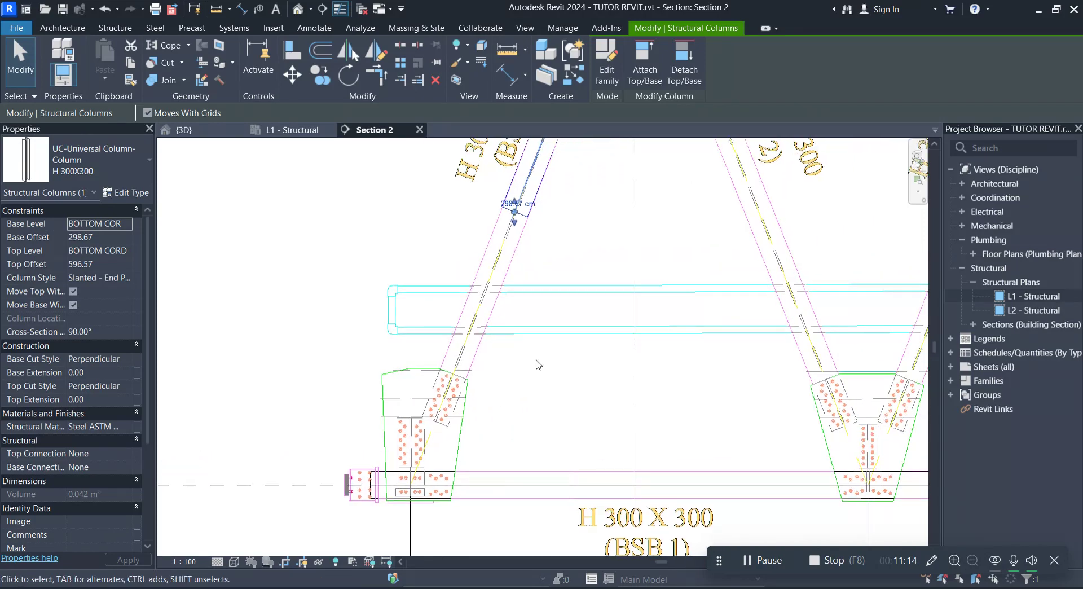
scroll(510, 228, "up", 2)
mouse_move(466, 362)
middle_mouse_down()
mouse_move(474, 301)
mouse_move(493, 325)
middle_mouse_up()
scroll(427, 435, "up", 1)
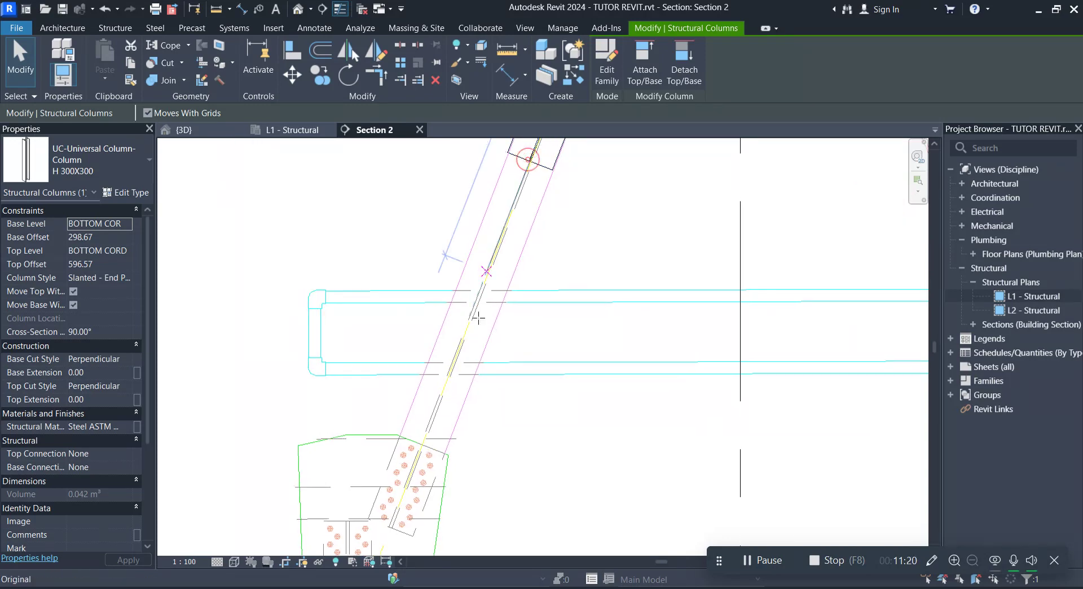
key("Escape")
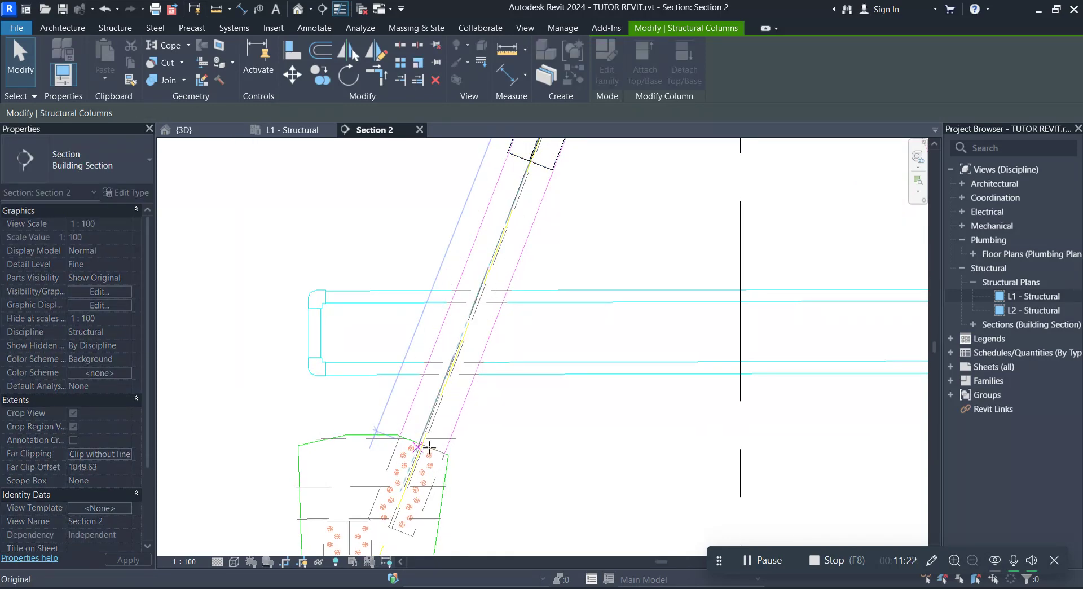
Drag the diagonal's base grip down onto the lower-left gusset edge.
left_click_drag(429, 448, 430, 445)
left_click(426, 444)
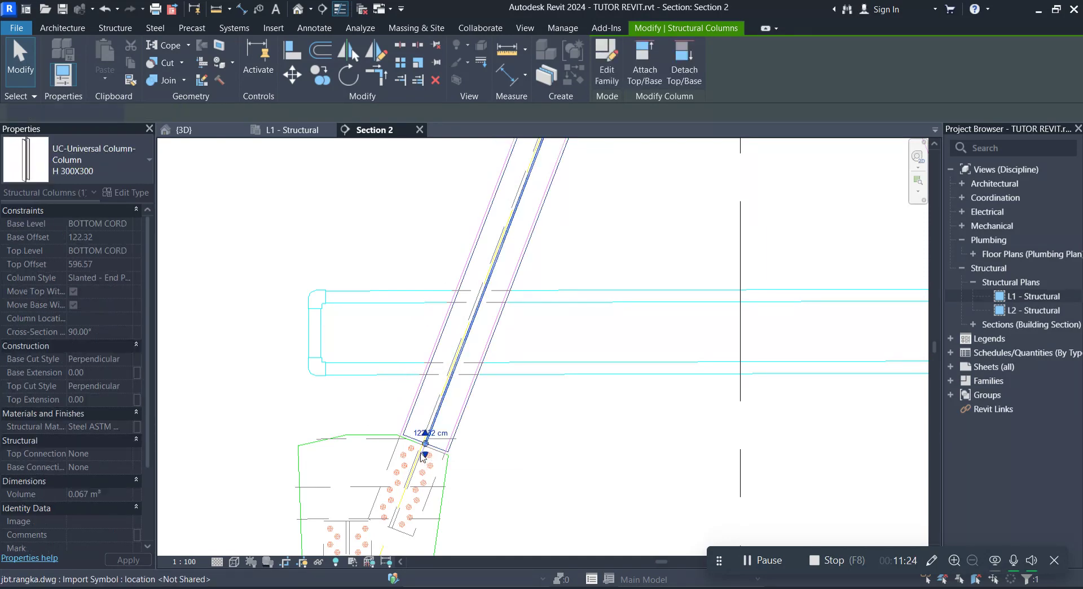
scroll(425, 444, "up", 4)
scroll(458, 383, "up", 1)
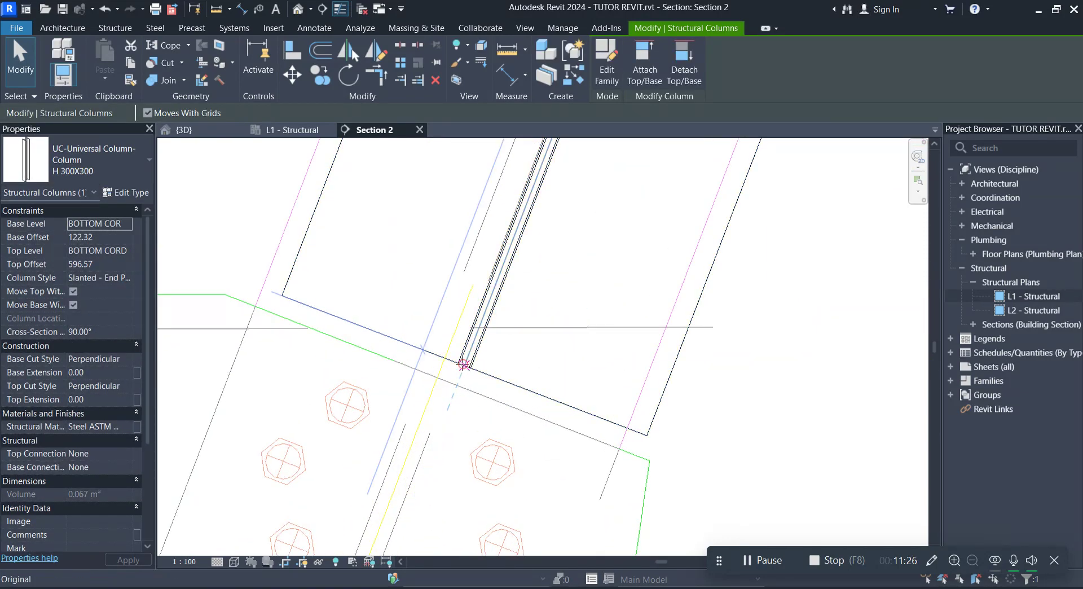
key("Escape")
left_click(445, 359)
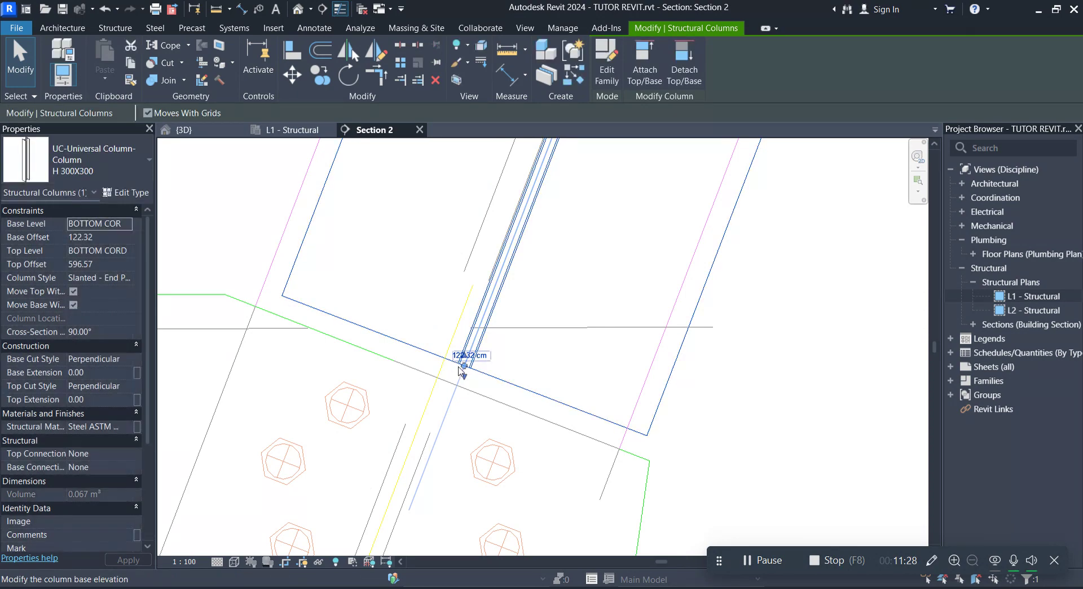
scroll(460, 361, "up", 2)
left_click_drag(468, 365, 422, 346)
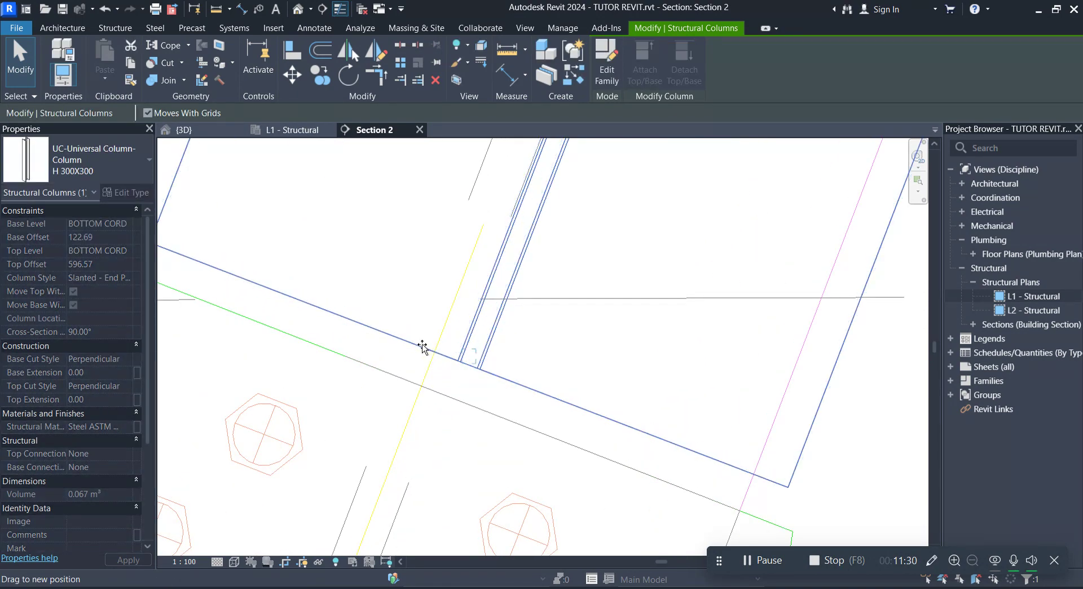
left_click_drag(339, 384, 398, 291)
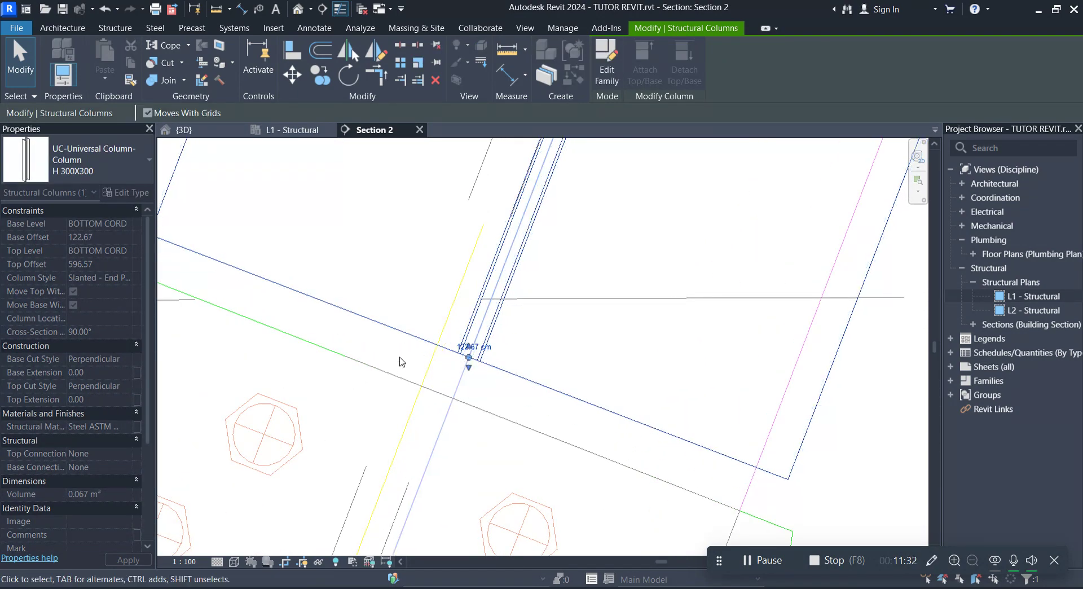
scroll(474, 420, "down", 3)
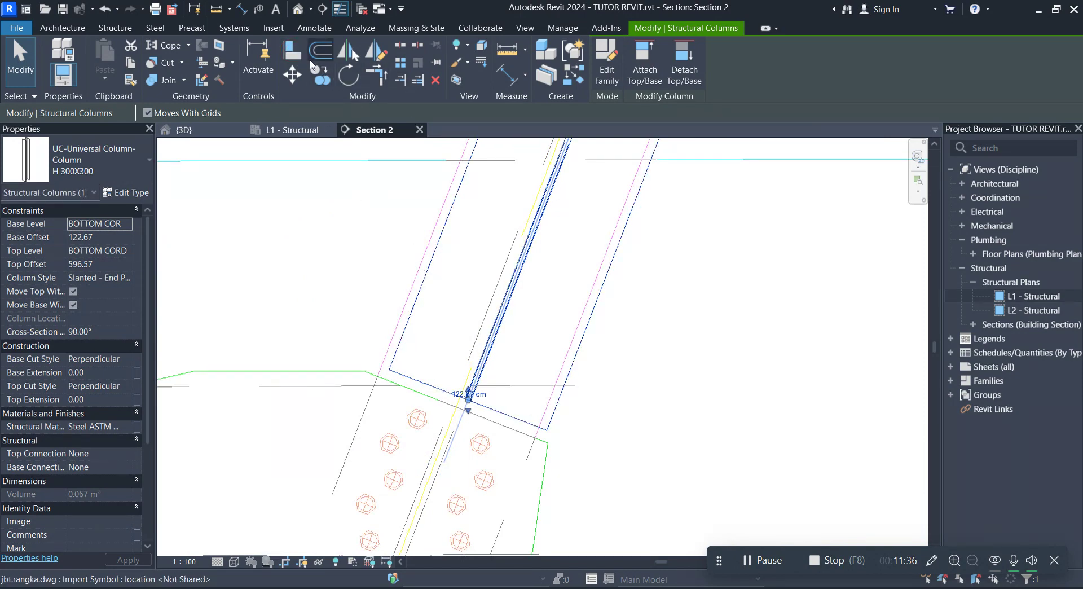
Align the column's left edge to the magenta brace reference line.
left_click(293, 52)
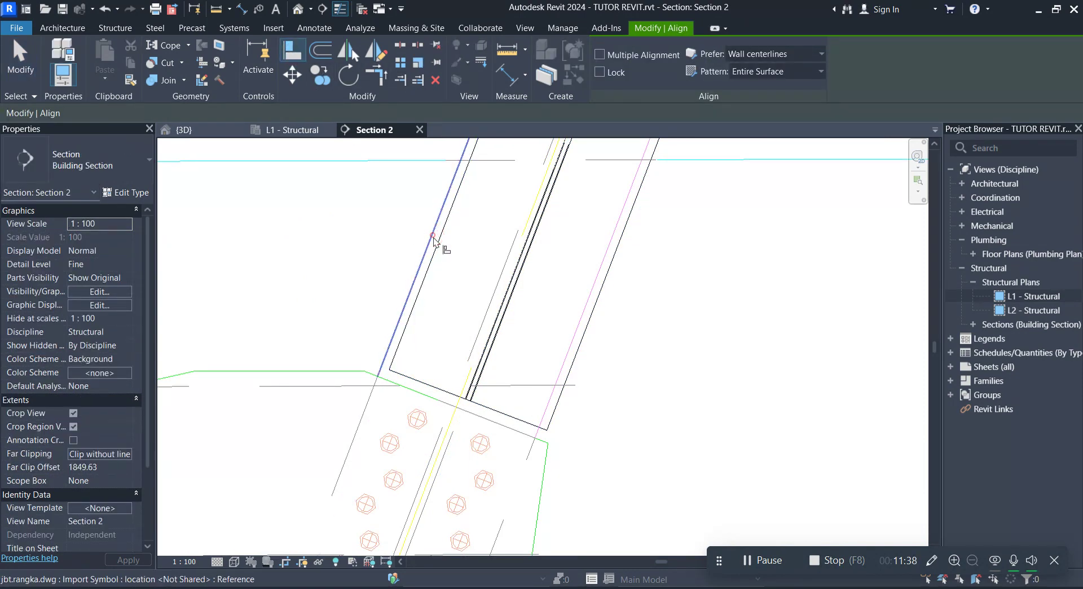
key("Escape")
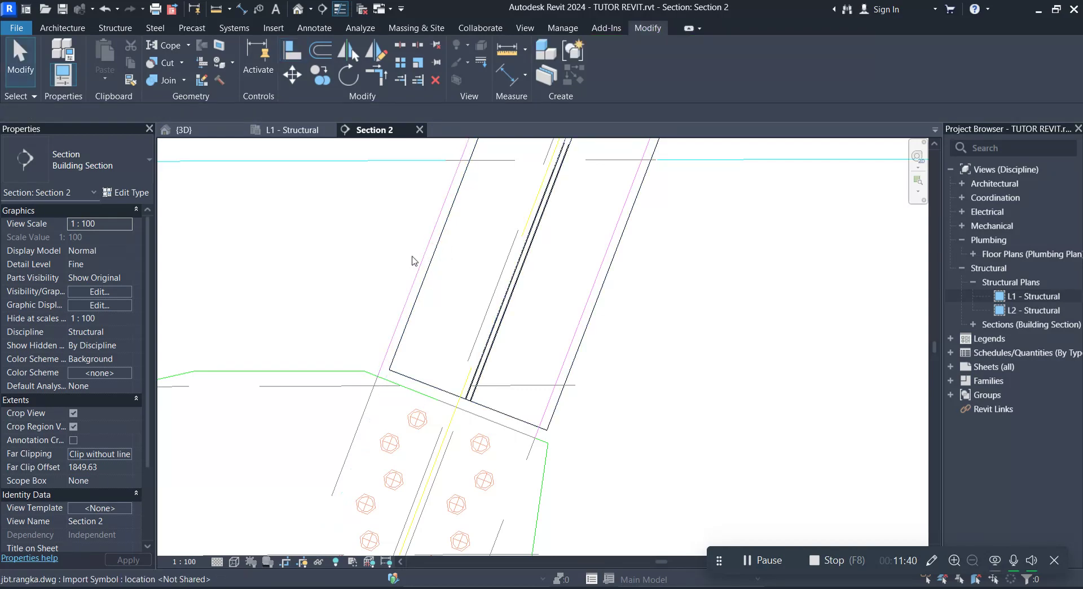
scroll(401, 266, "up", 2)
left_click(295, 55)
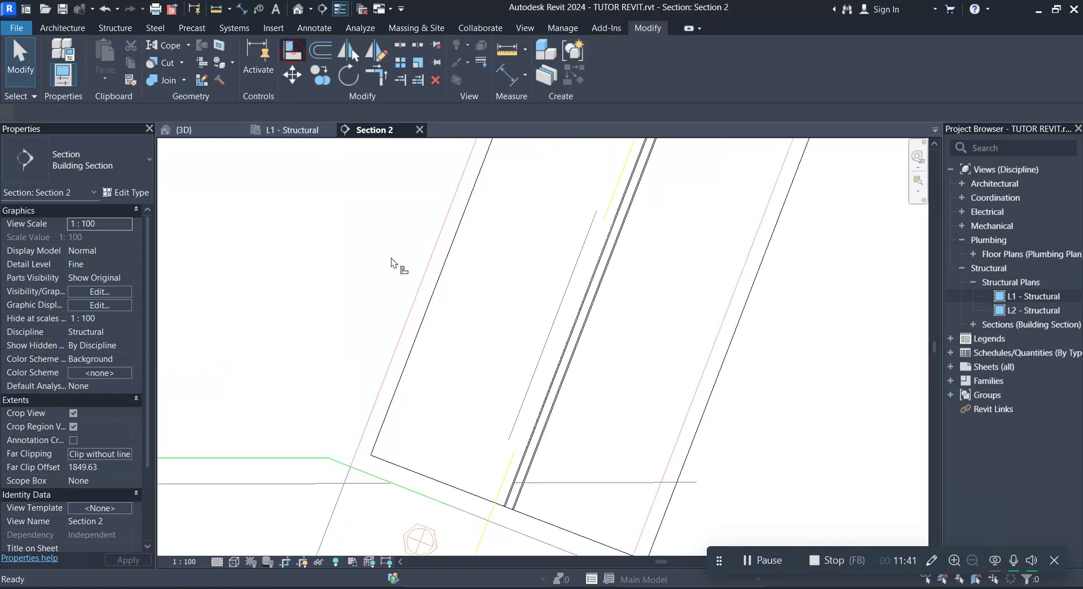
left_click(421, 286)
left_click(432, 294)
scroll(376, 351, "down", 2)
key("Escape")
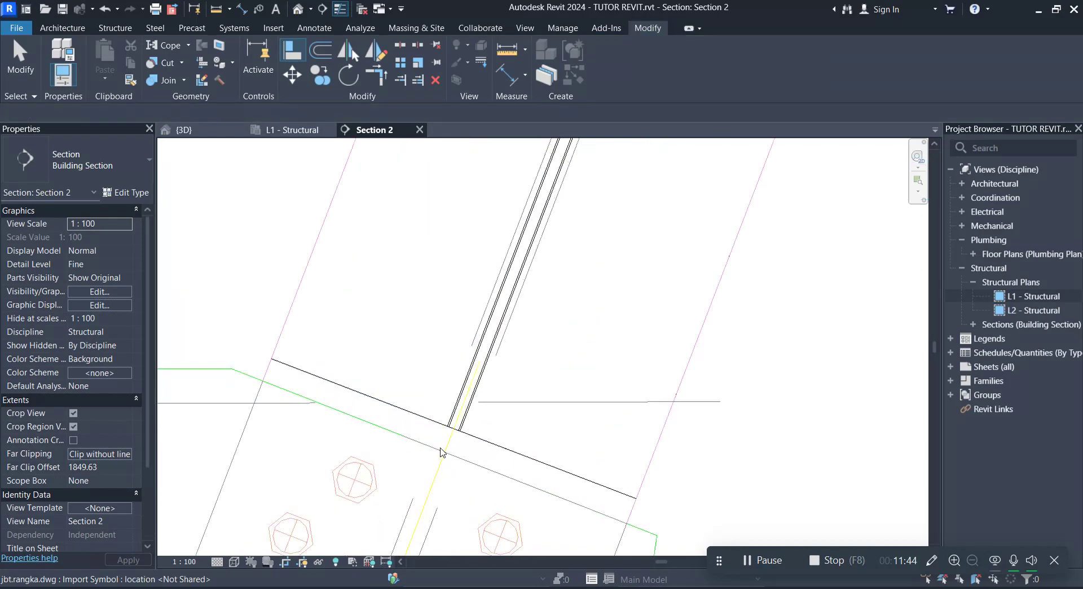
Pull the column base deeper into the lower gusset (base offset 70.62, top 597.19).
left_click(449, 437)
left_click(449, 437)
scroll(435, 278, "down", 3)
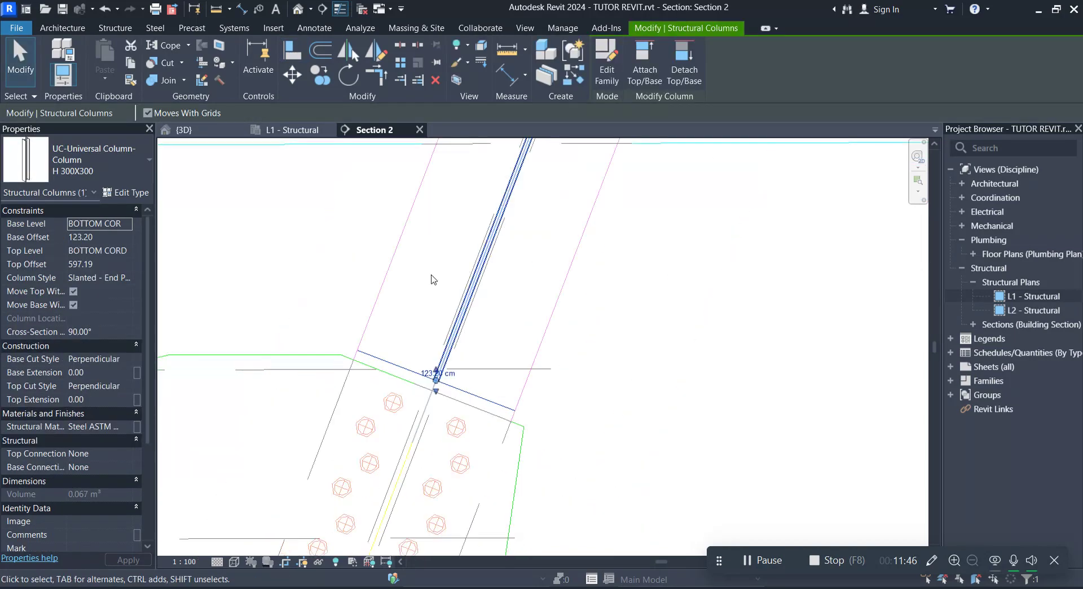
scroll(441, 272, "down", 1)
scroll(433, 362, "up", 3)
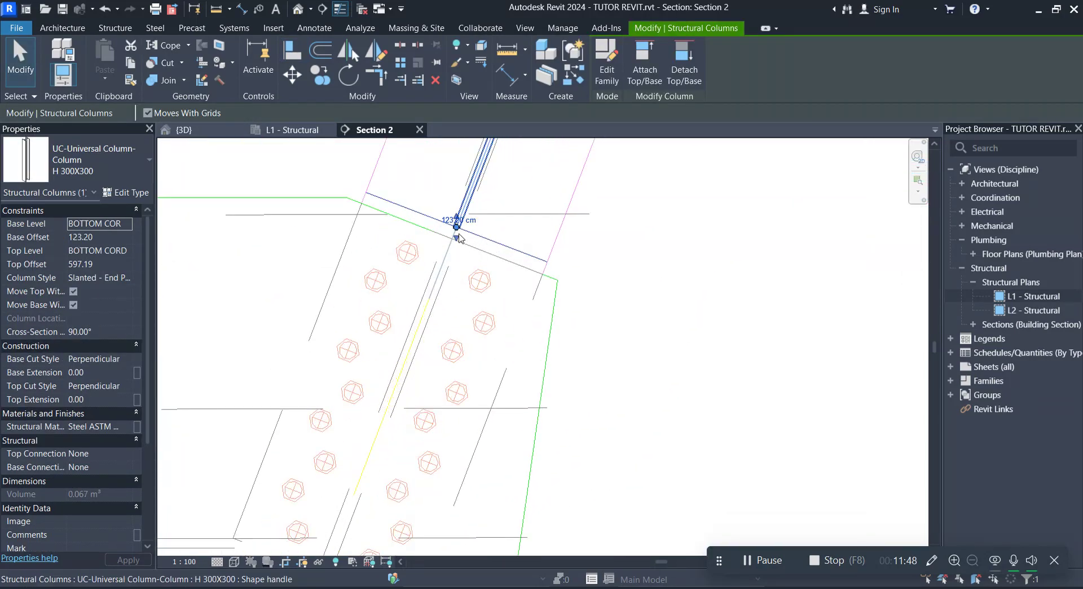
scroll(459, 237, "down", 1)
scroll(448, 284, "down", 1)
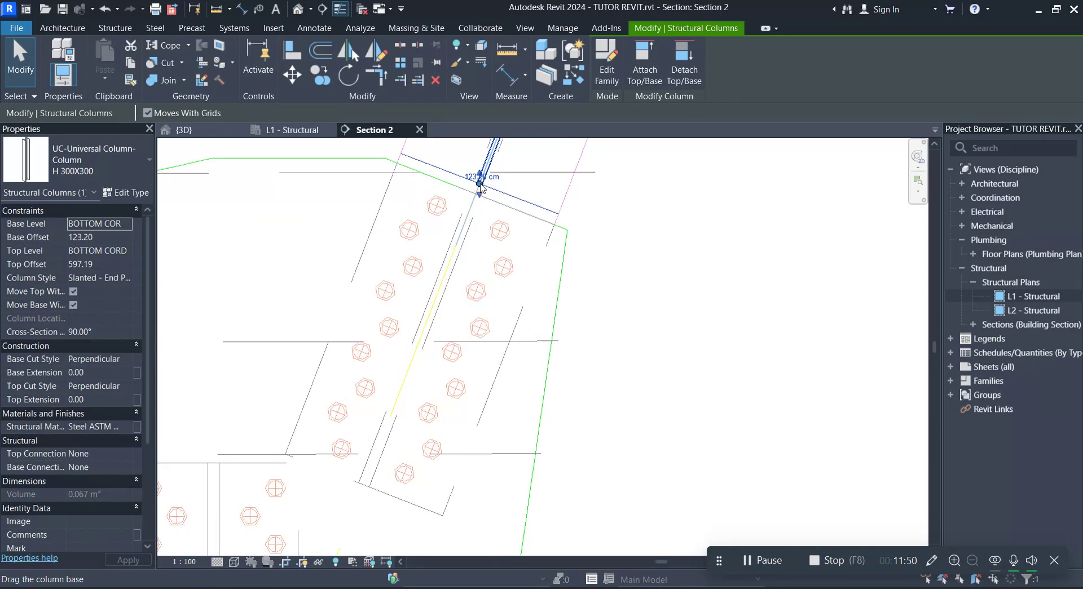
left_click_drag(481, 188, 381, 438)
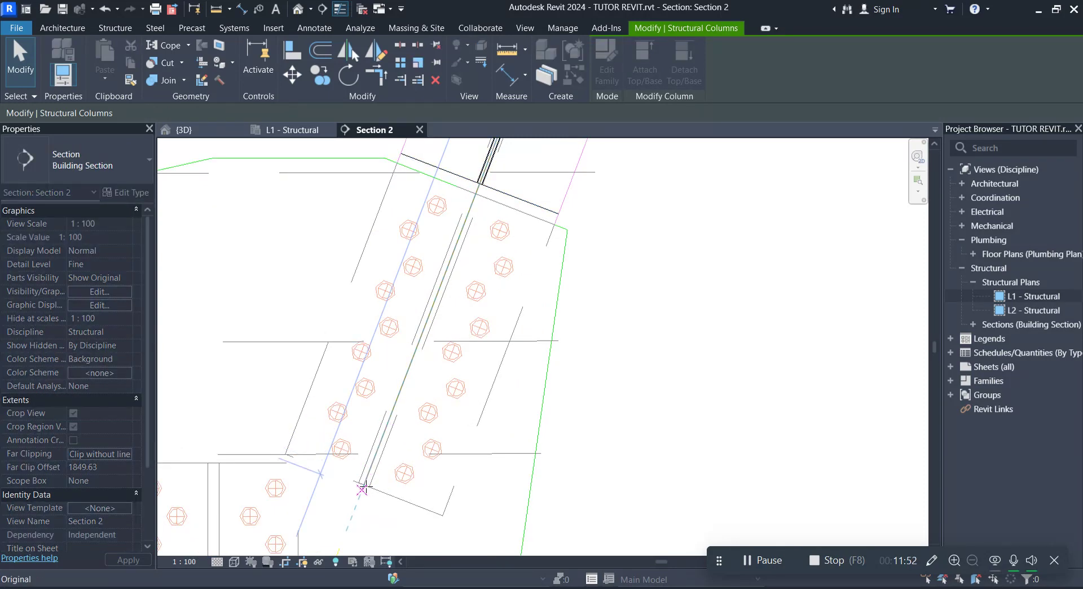
left_click_drag(365, 480, 363, 473)
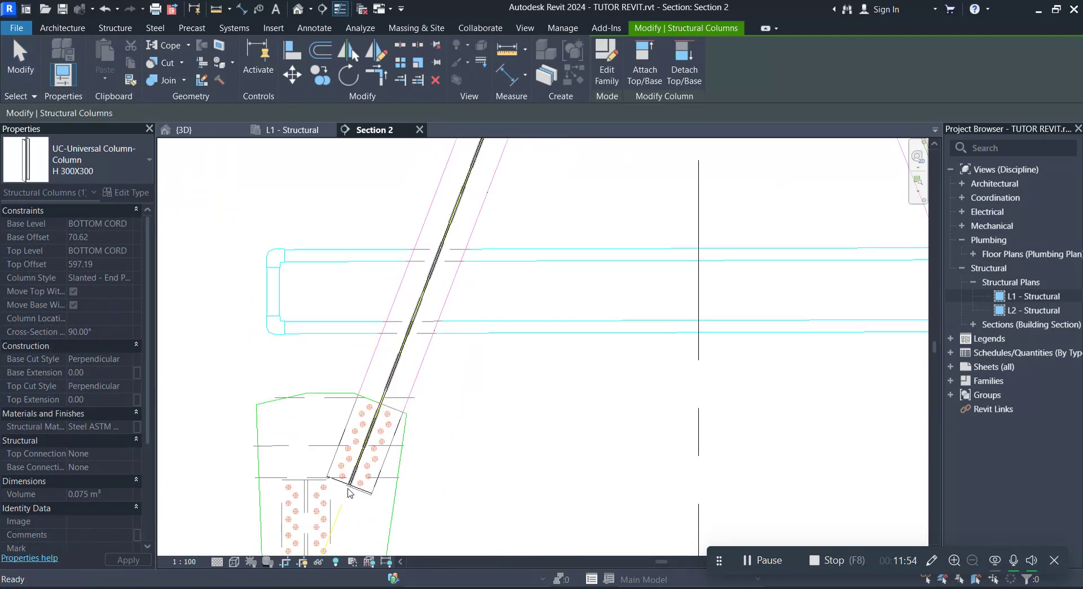
scroll(410, 347, "down", 2)
scroll(441, 239, "up", 3)
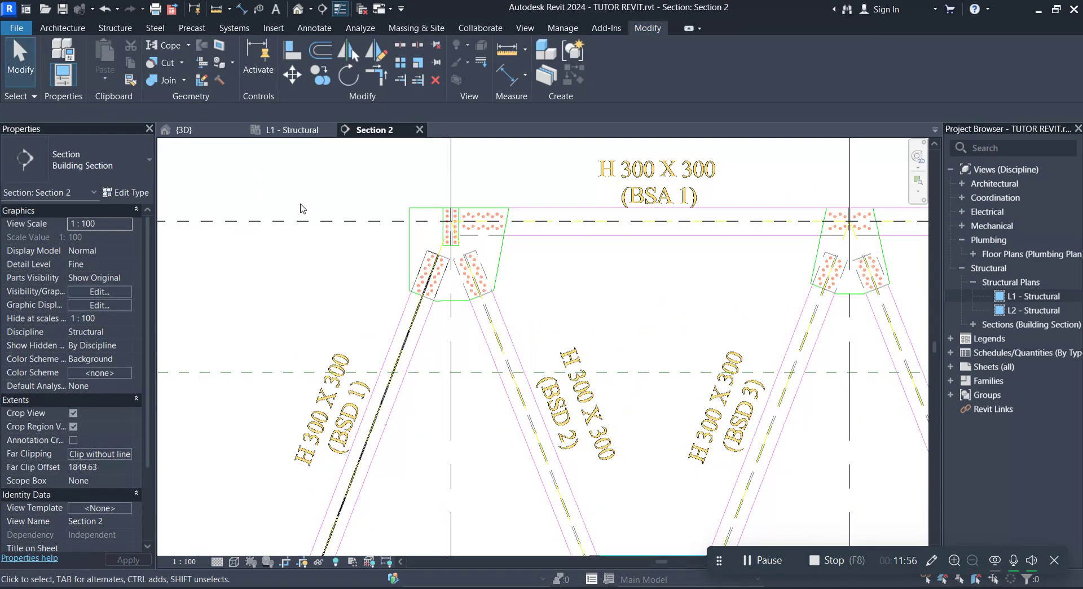
Orbit and zoom the 3D view to look at the truss from behind.
left_click(182, 132)
scroll(497, 373, "up", 3)
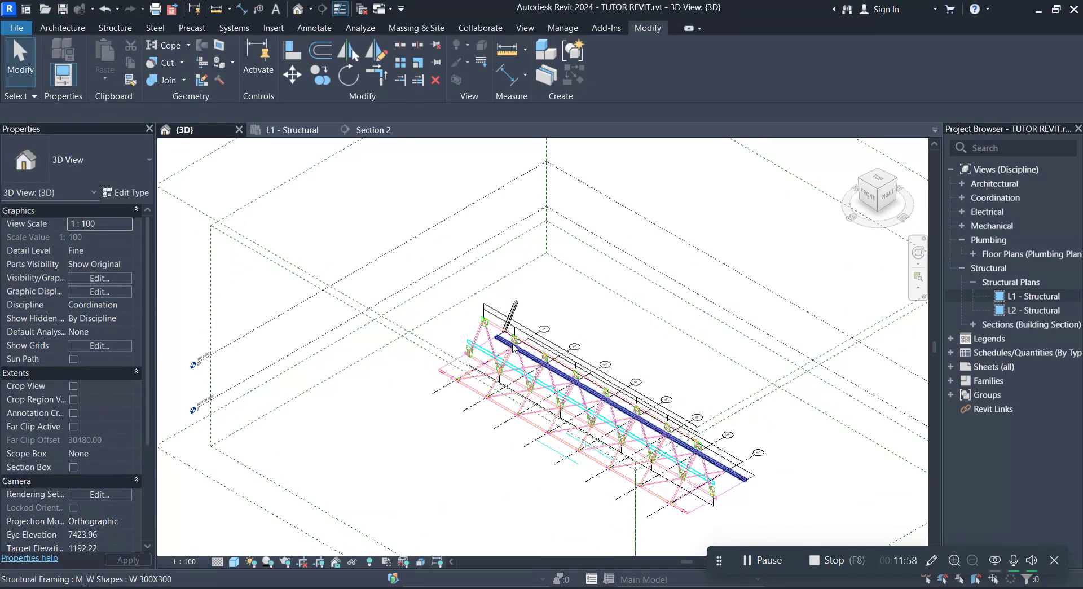
middle_click_drag(485, 366, 498, 381, "shift")
scroll(295, 333, "down", 3)
mouse_move(295, 333)
middle_mouse_down("shift")
mouse_move(630, 327)
mouse_move(598, 394)
middle_mouse_up("shift")
scroll(630, 327, "up", 5)
scroll(594, 397, "up", 2)
scroll(594, 397, "up", 2)
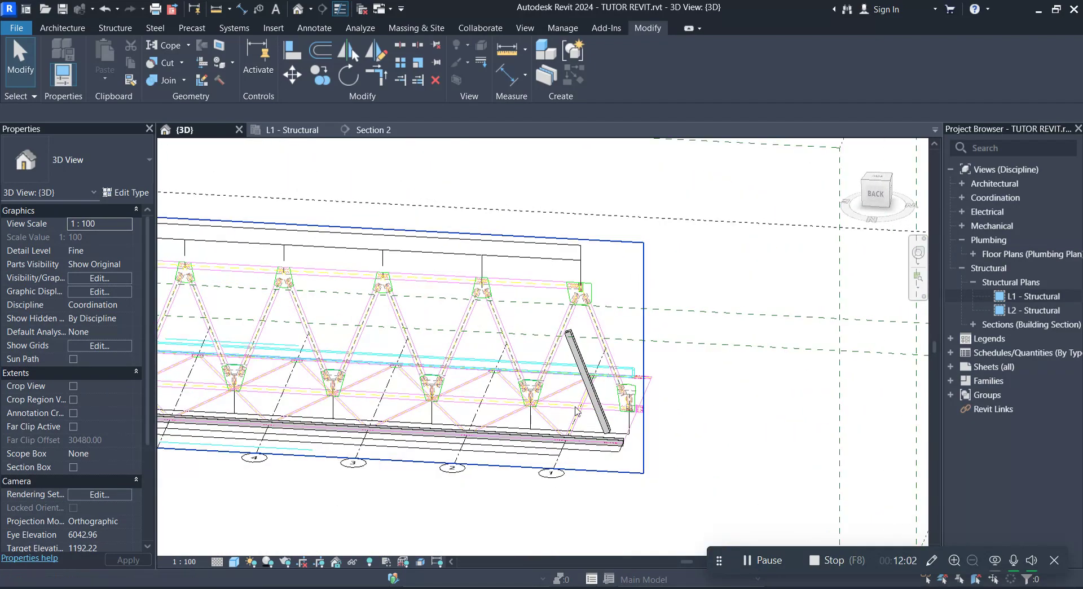
scroll(594, 397, "up", 2)
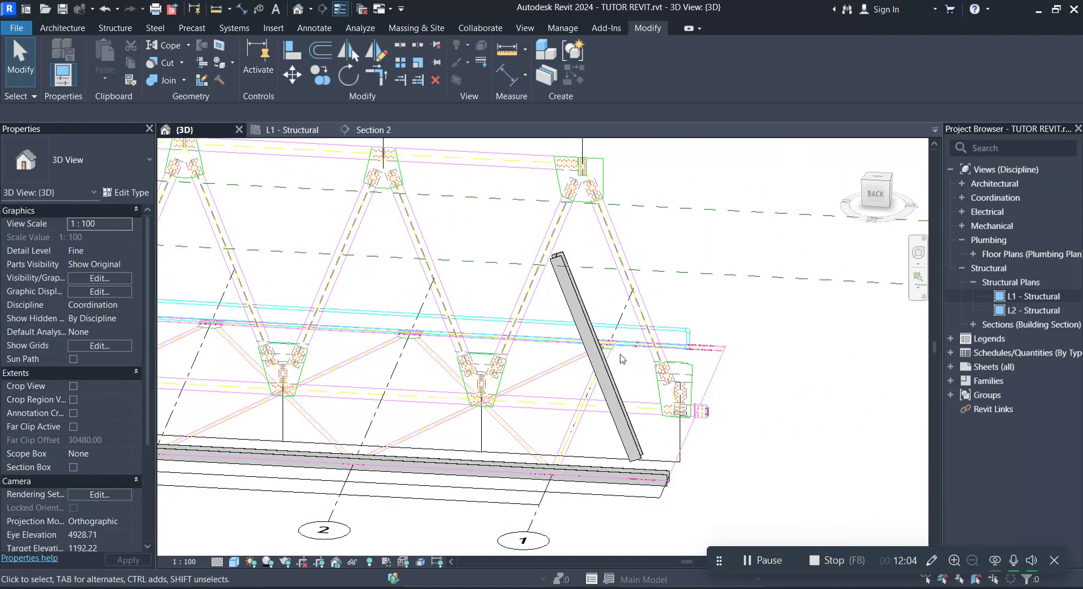
In Section 2, zoom to the top-left gusset and check the leftmost slanted diagonal's top end.
left_click(299, 129)
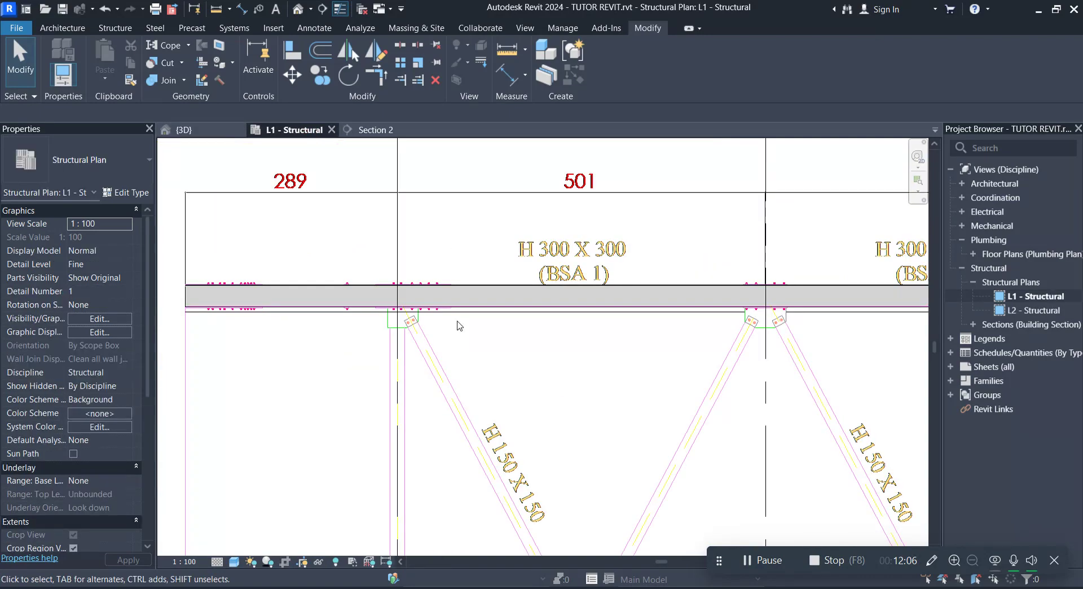
left_click(376, 130)
scroll(455, 353, "down", 3)
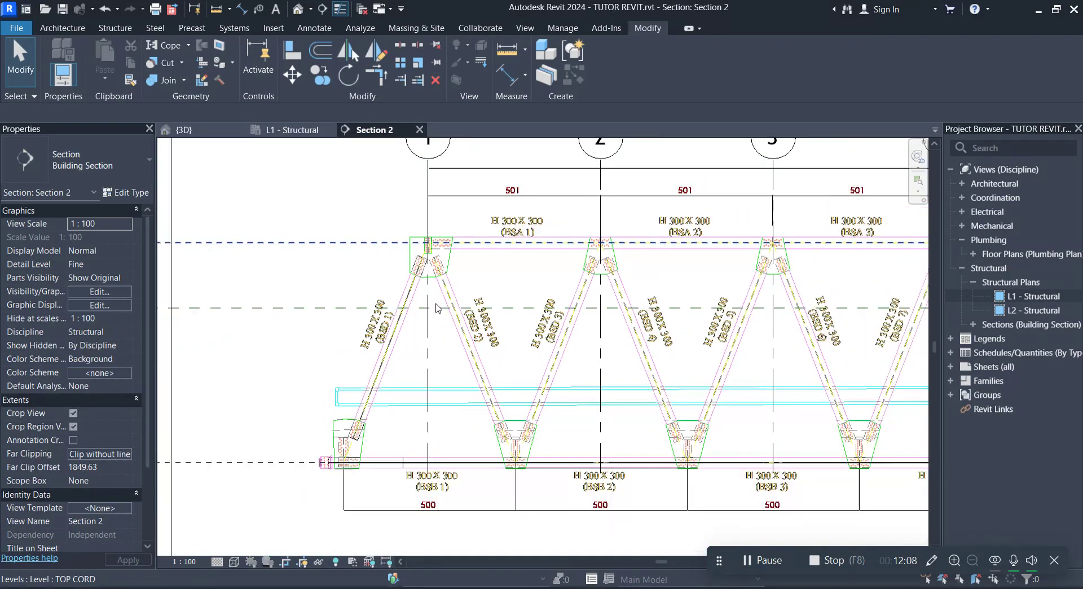
scroll(455, 353, "up", 1)
scroll(445, 327, "up", 1)
scroll(423, 254, "up", 1)
scroll(414, 225, "up", 1)
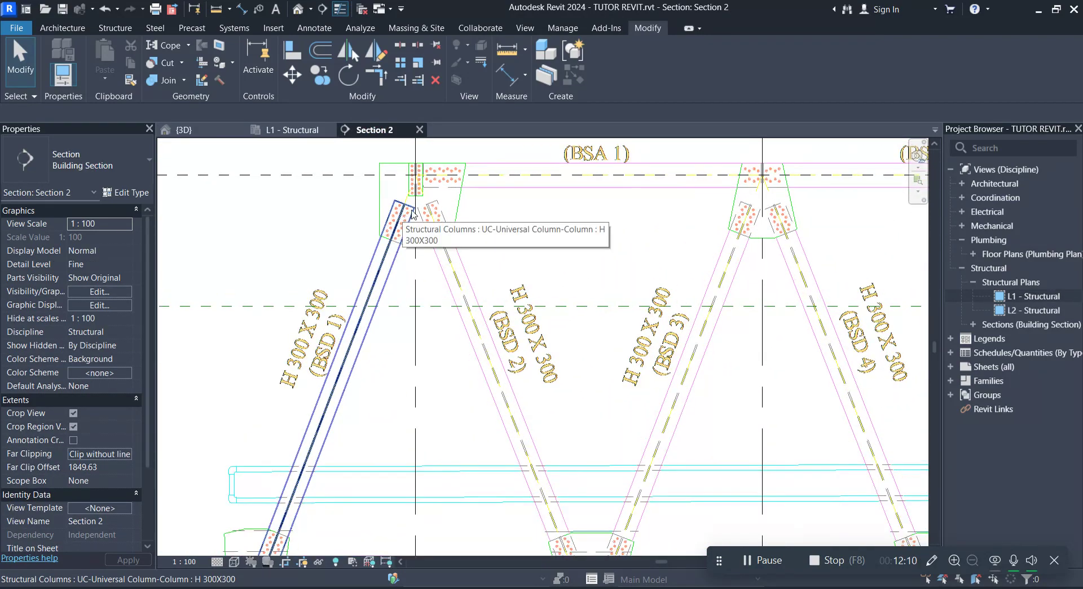
scroll(361, 338, "down", 2)
scroll(364, 343, "up", 1)
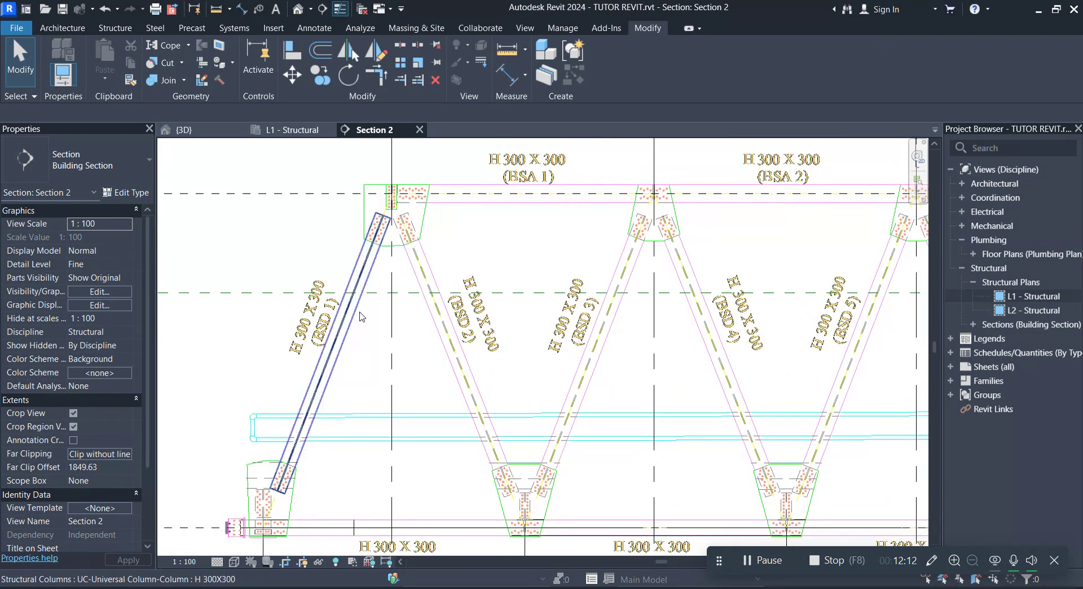
scroll(367, 305, "up", 1)
scroll(383, 201, "up", 1)
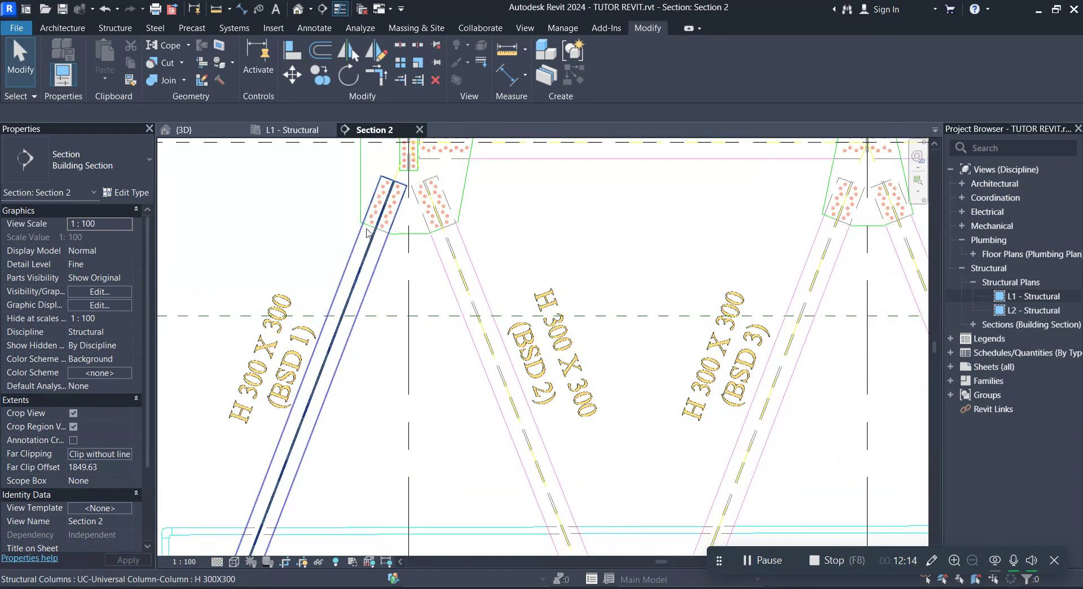
scroll(378, 370, "down", 1)
scroll(390, 282, "up", 1)
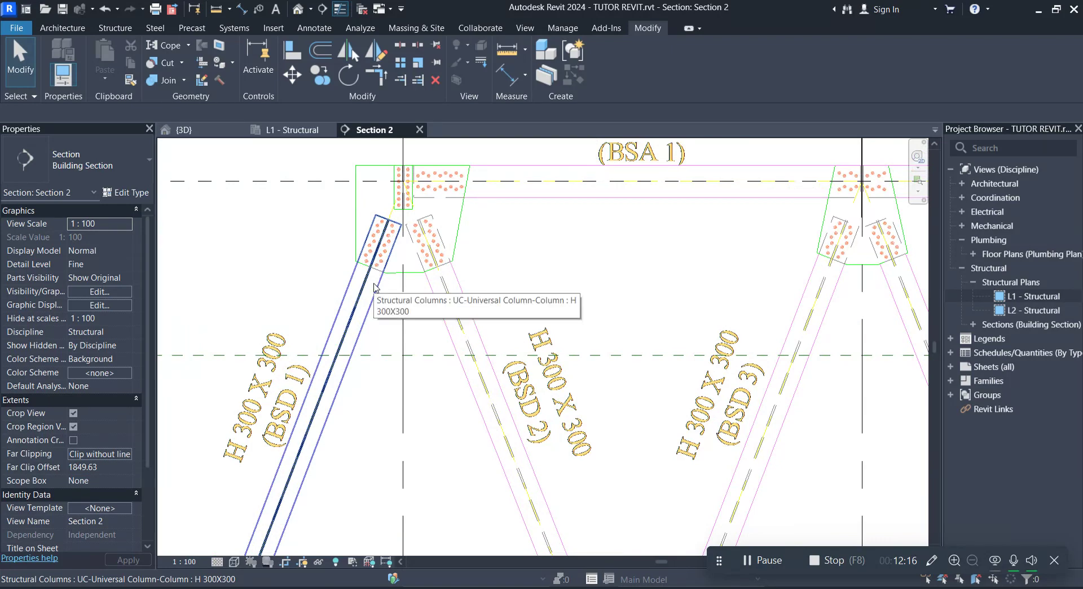
left_click(376, 289)
key("Escape")
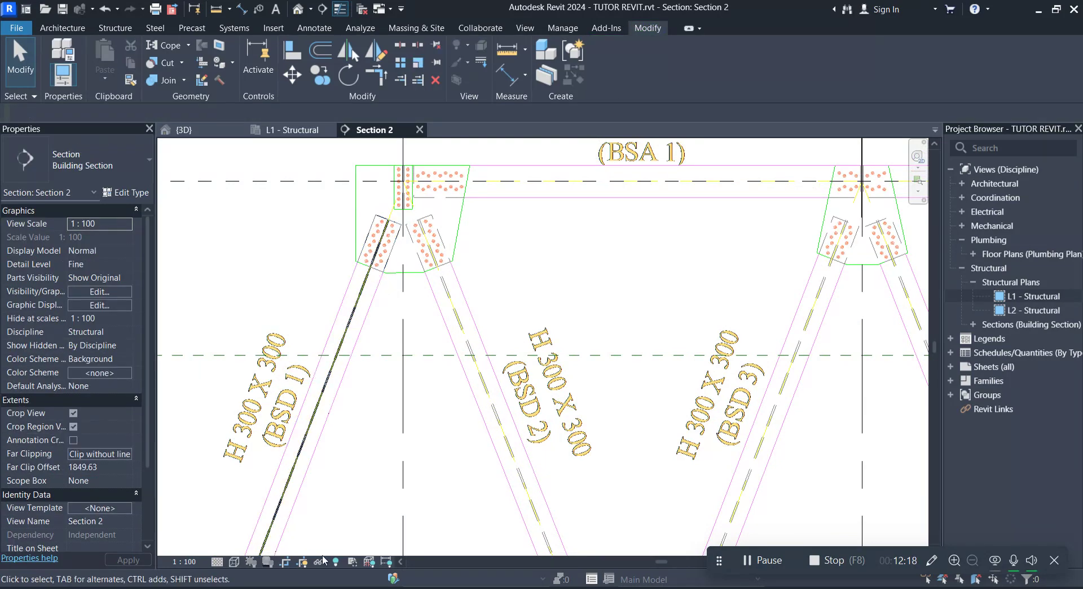
Mirror a copy of the slanted H 300X300 diagonal across the grid line.
left_click(382, 237)
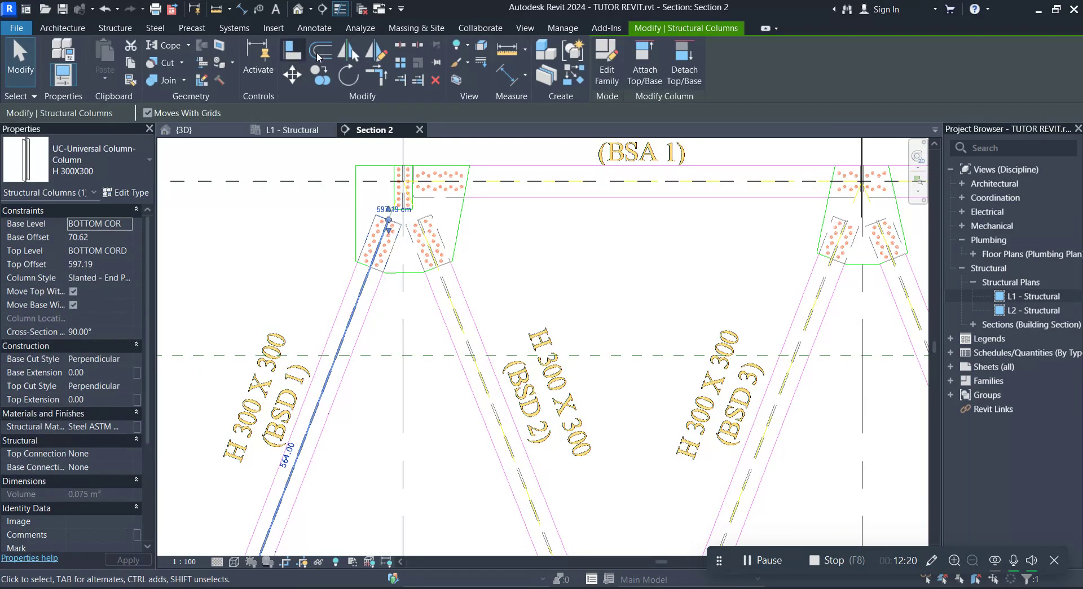
left_click(351, 53)
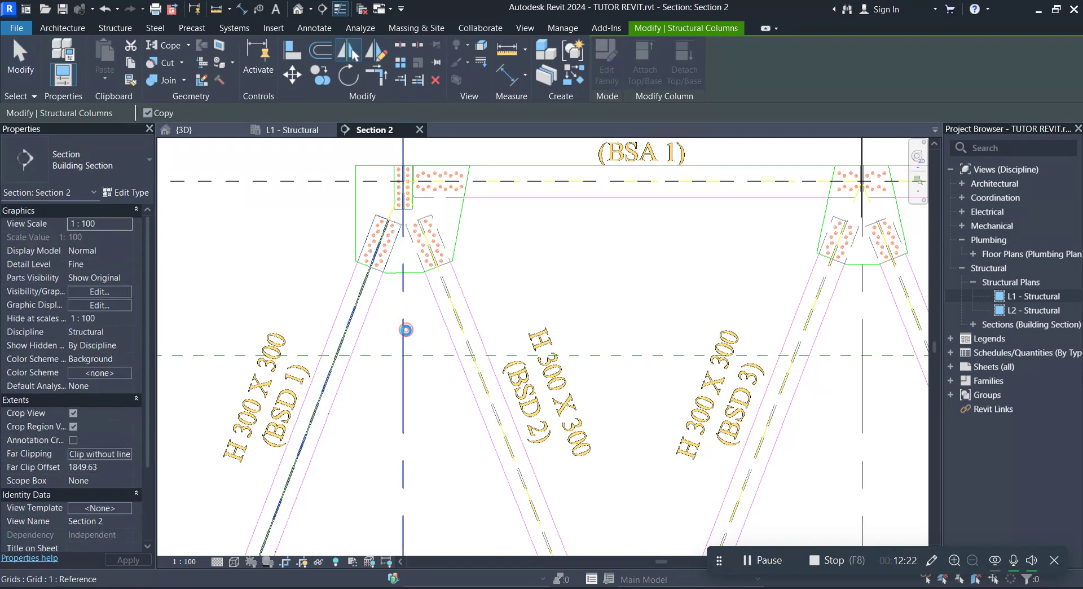
left_click(406, 329)
key("Escape")
scroll(481, 207, "down", 2)
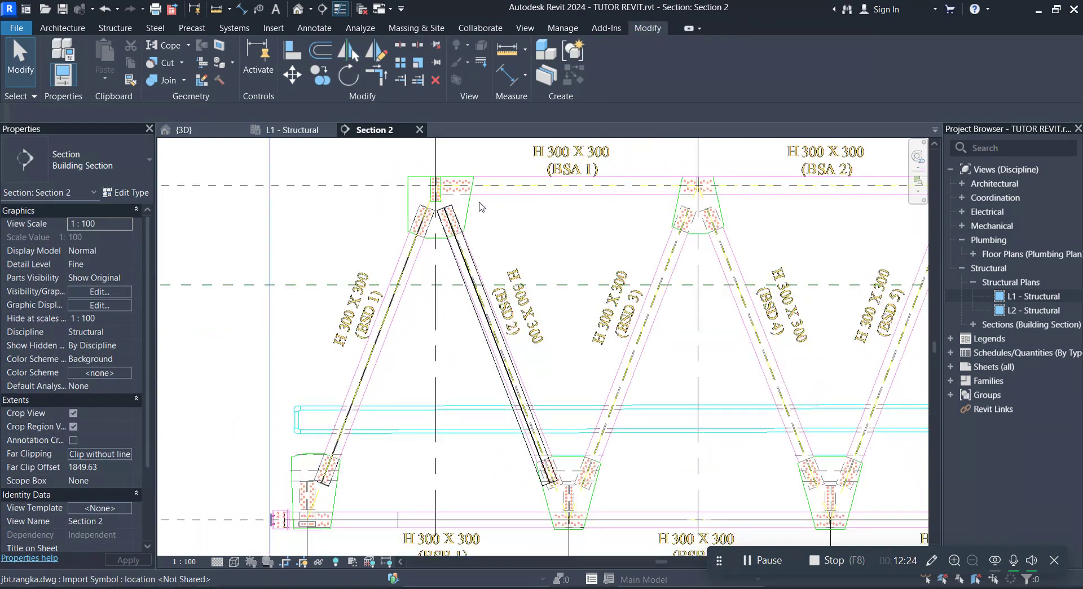
scroll(555, 490, "up", 5)
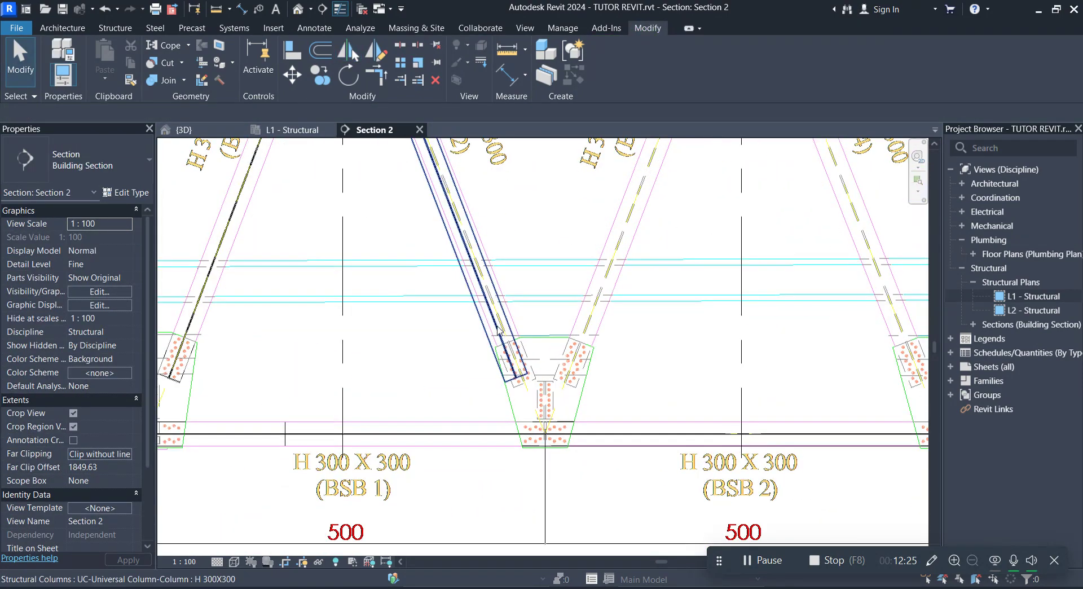
Drag the mirrored diagonal's base grip so its lower end sits inside the bottom gusset.
left_click(289, 47)
scroll(528, 305, "up", 2)
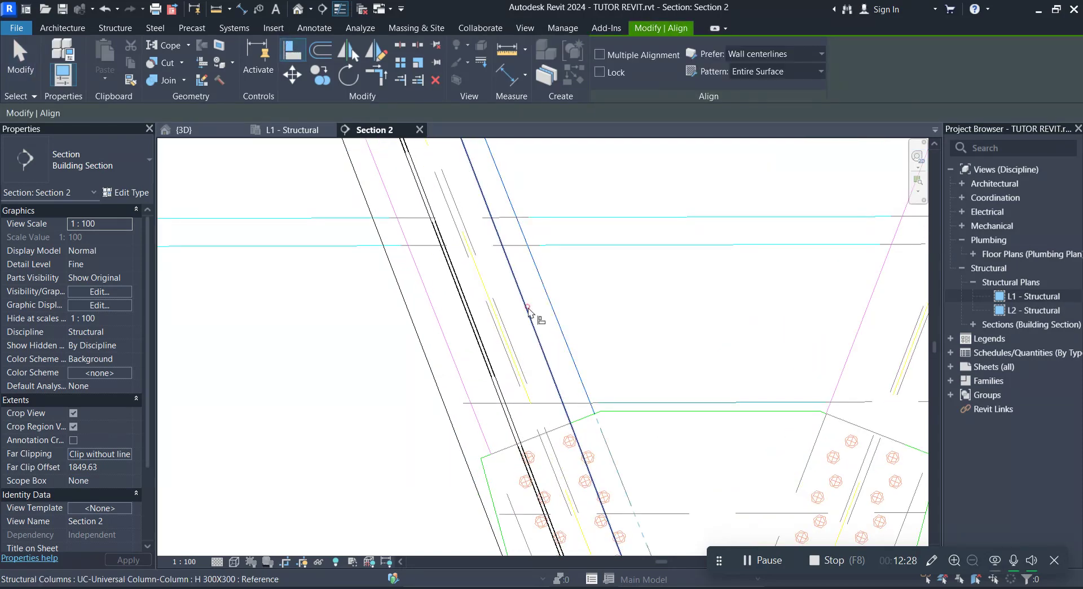
scroll(528, 310, "down", 3)
key("Escape")
scroll(519, 432, "down", 2)
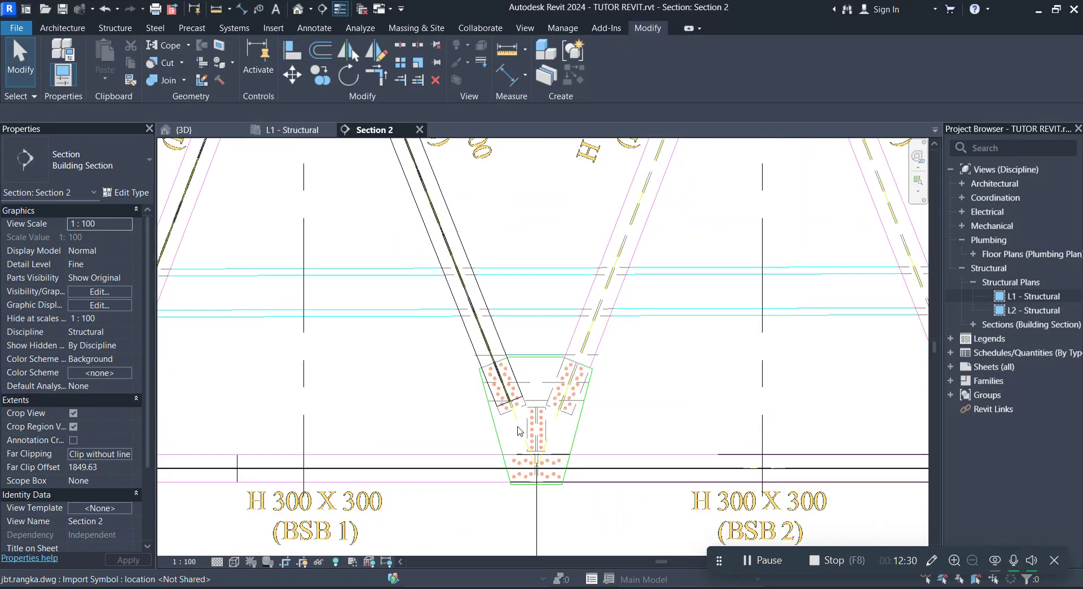
scroll(520, 431, "up", 2)
scroll(515, 425, "up", 2)
left_click(504, 362)
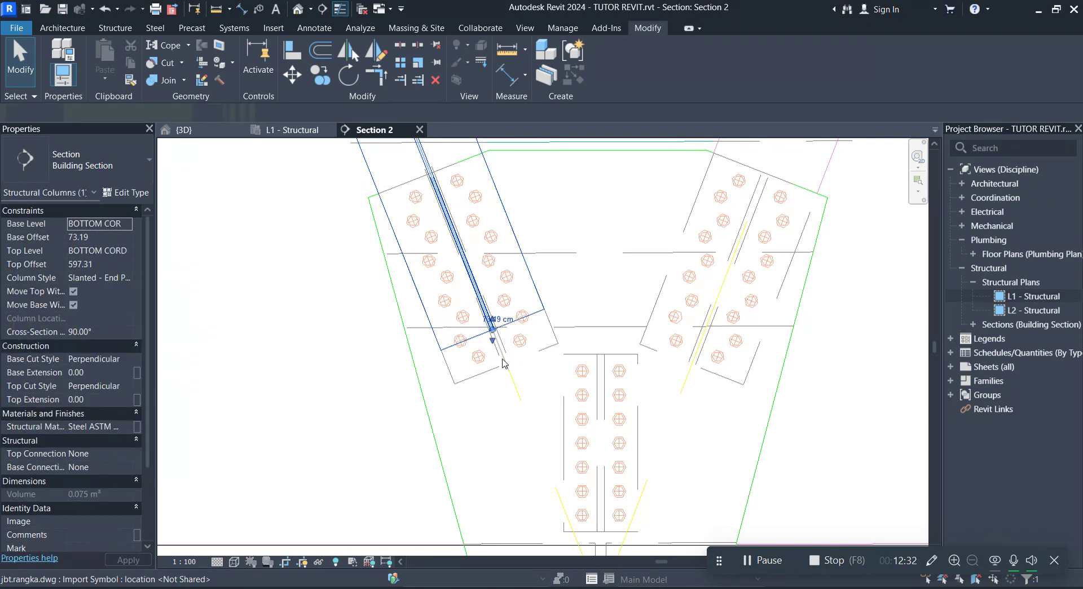
scroll(480, 316, "up", 2)
left_click_drag(478, 302, 497, 342)
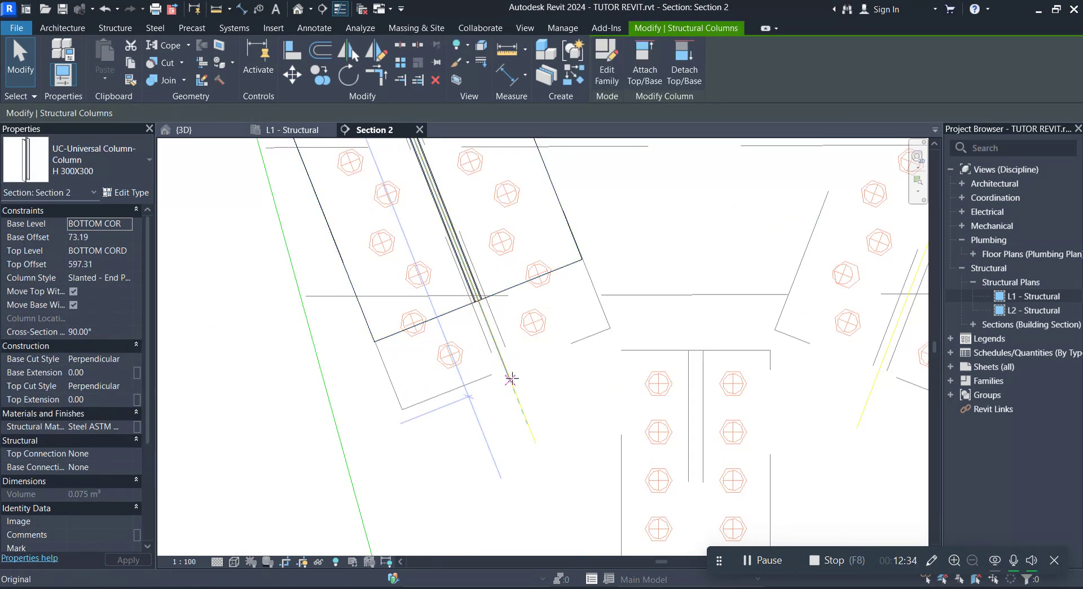
left_click_drag(511, 380, 506, 370)
scroll(519, 429, "down", 3)
scroll(446, 248, "up", 4)
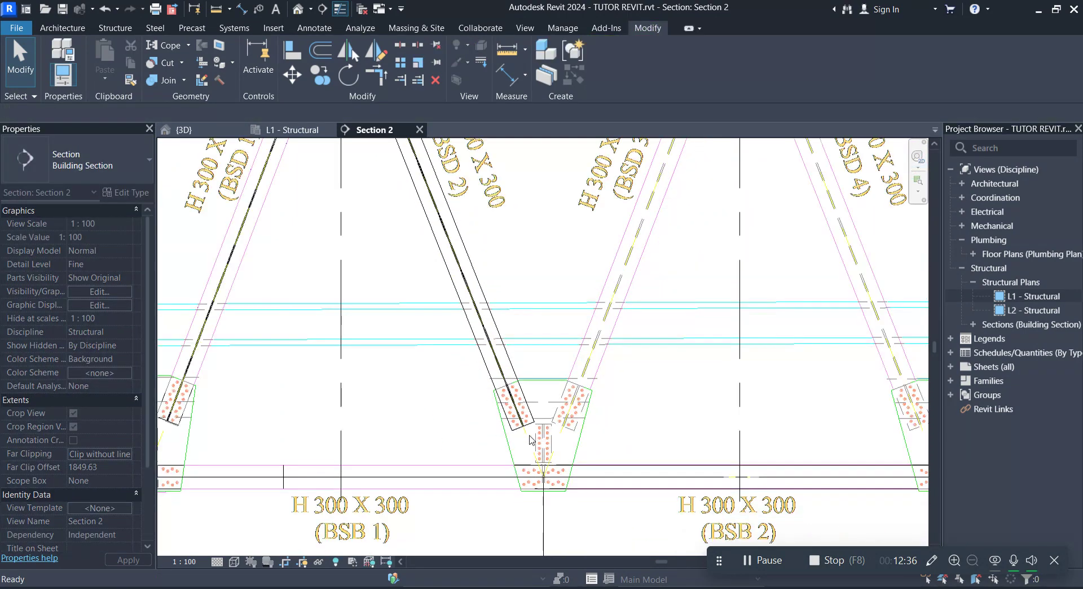
scroll(446, 248, "down", 2)
scroll(445, 248, "up", 1)
In the 3D view, select the right slanted diagonal and orbit around the truss.
left_click(184, 130)
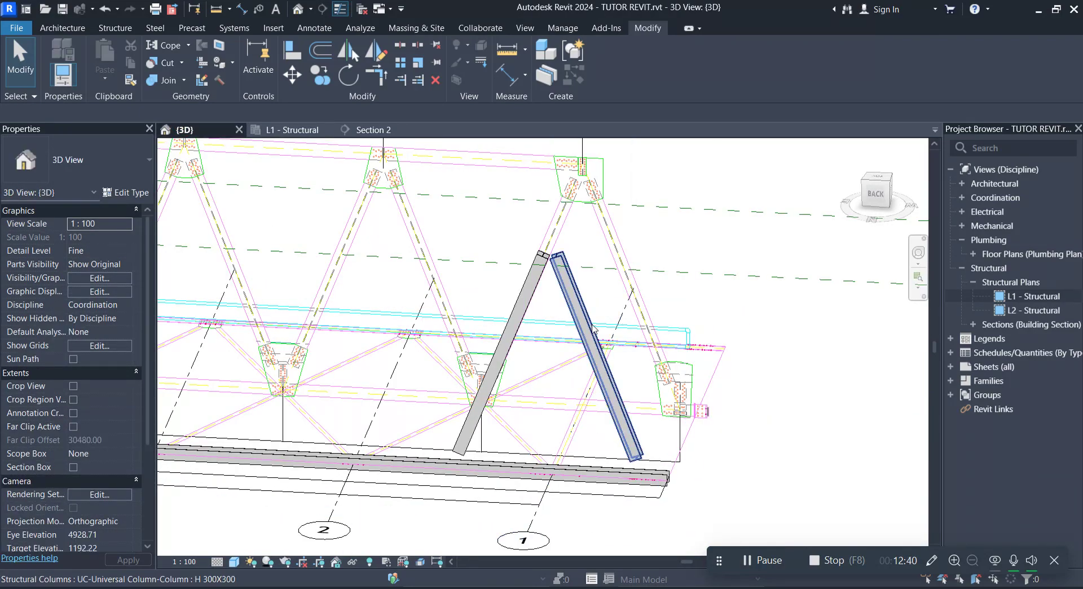
left_click(584, 389)
mouse_move(584, 389)
middle_mouse_down("shift")
mouse_move(663, 315)
mouse_move(568, 400)
mouse_move(728, 218)
middle_mouse_up("shift")
key("Escape")
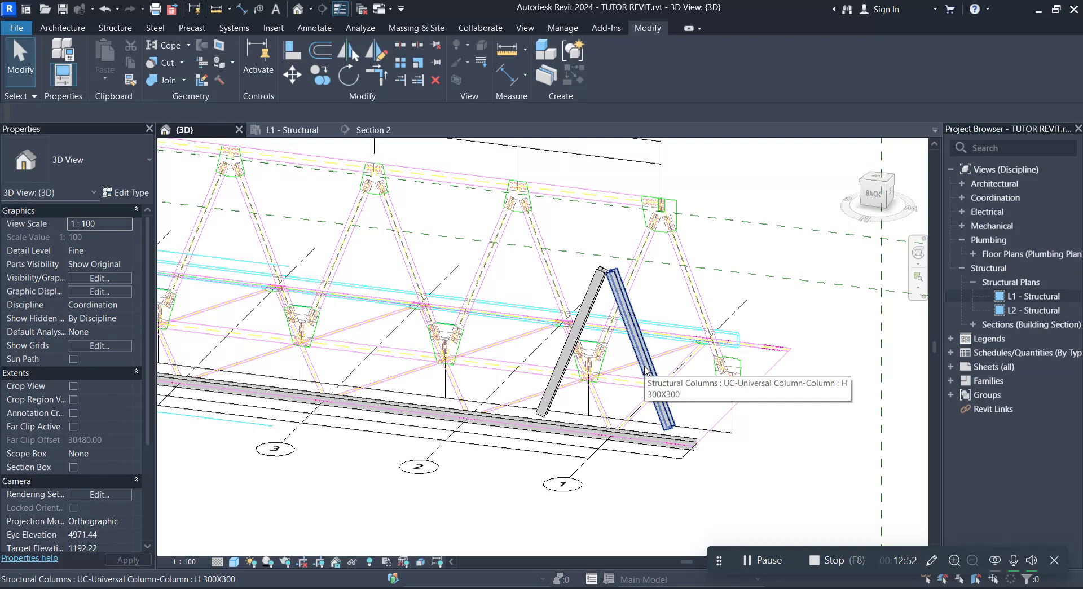
Zoom in and out to inspect where both slanted diagonals meet the gussets.
scroll(612, 436, "down", 1)
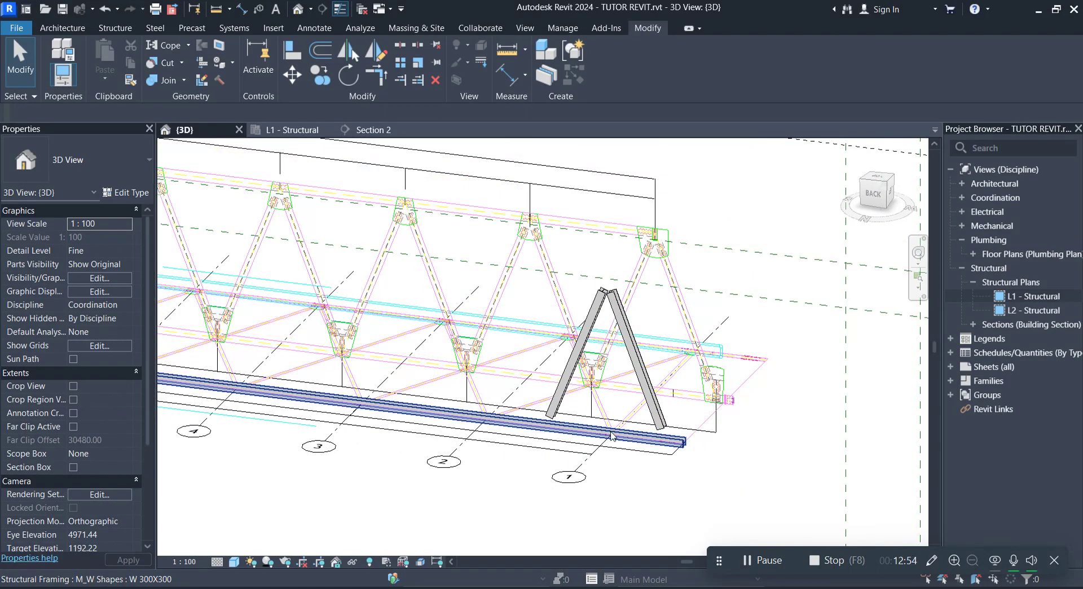
scroll(644, 369, "up", 2)
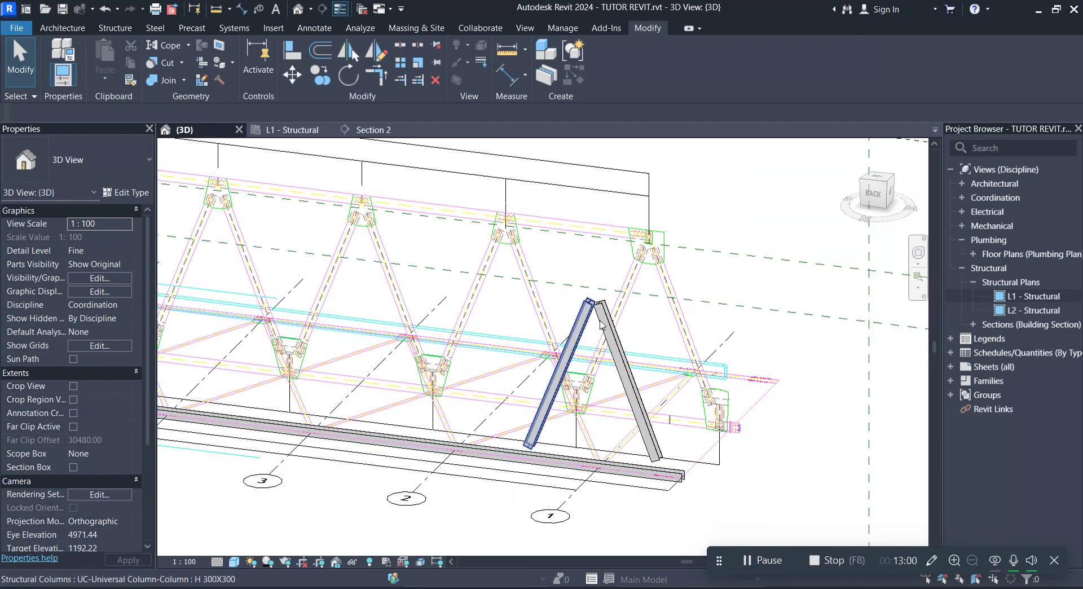
scroll(632, 407, "up", 2)
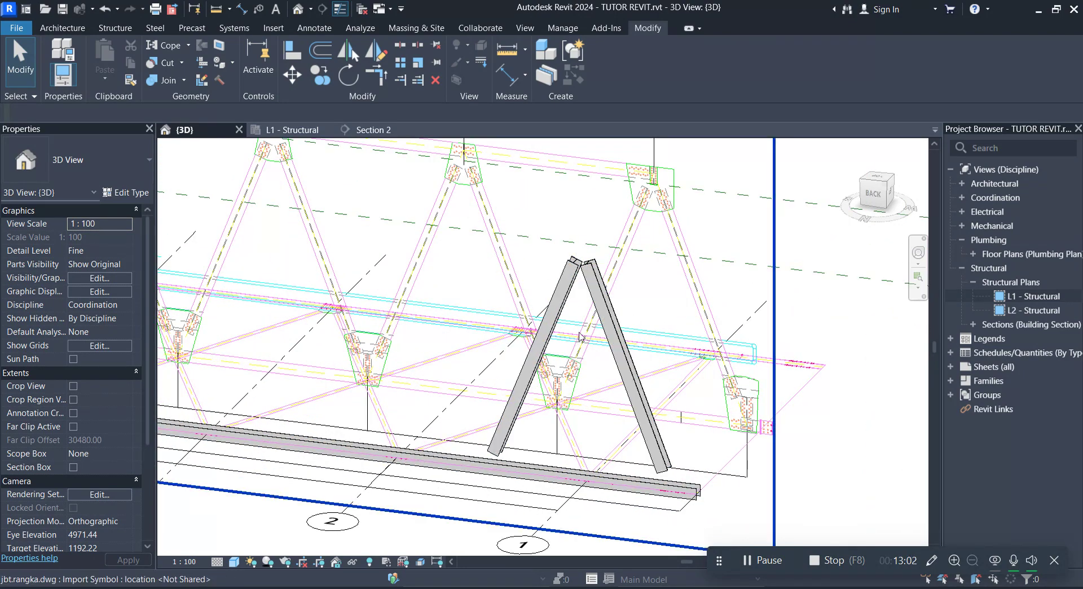
scroll(621, 404, "down", 2)
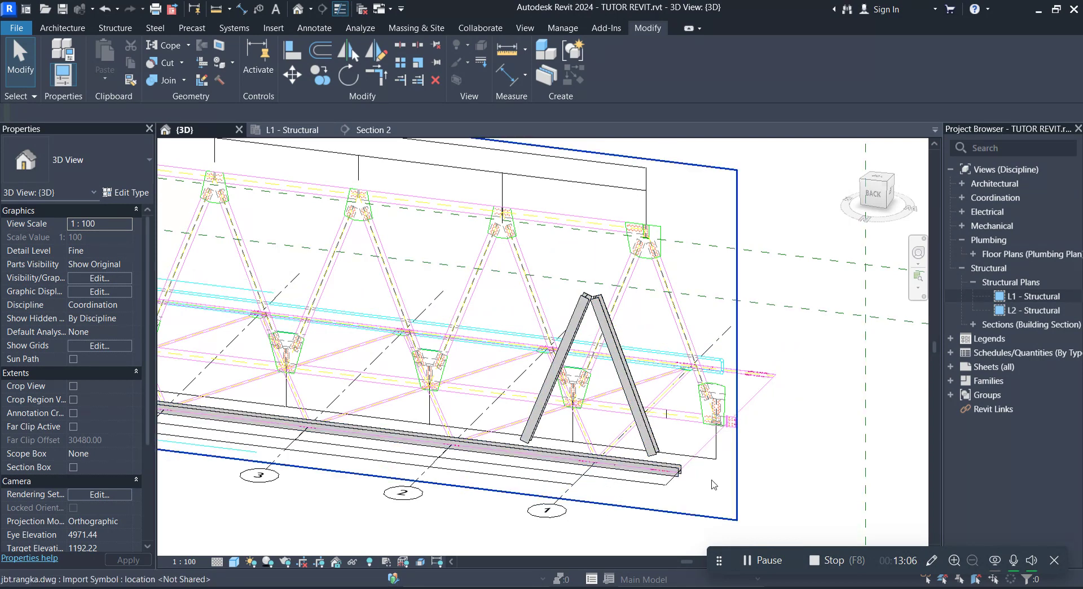
scroll(656, 474, "up", 1)
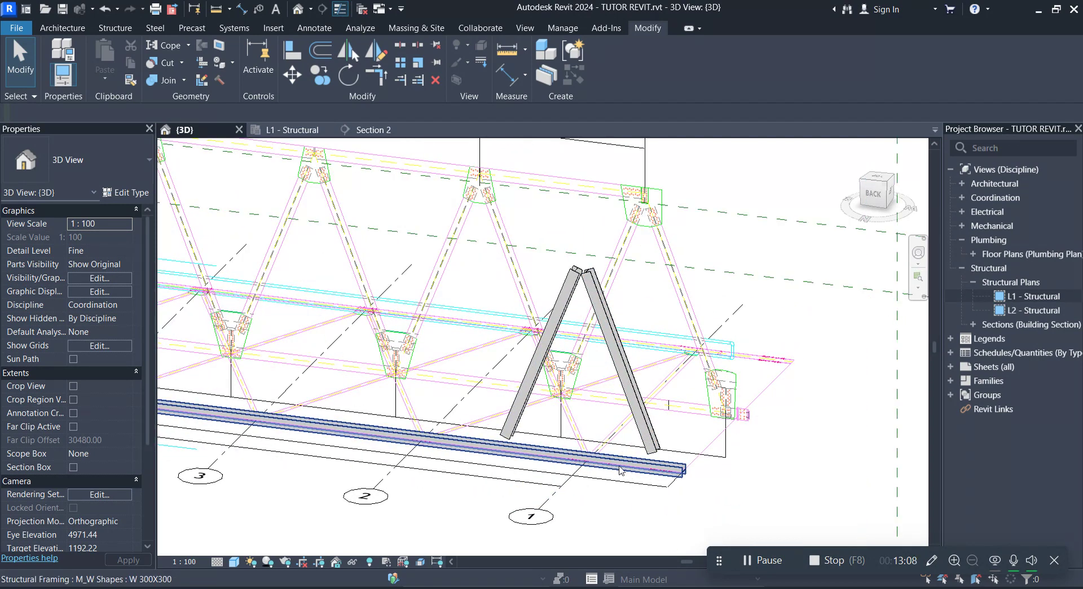
scroll(601, 447, "down", 2)
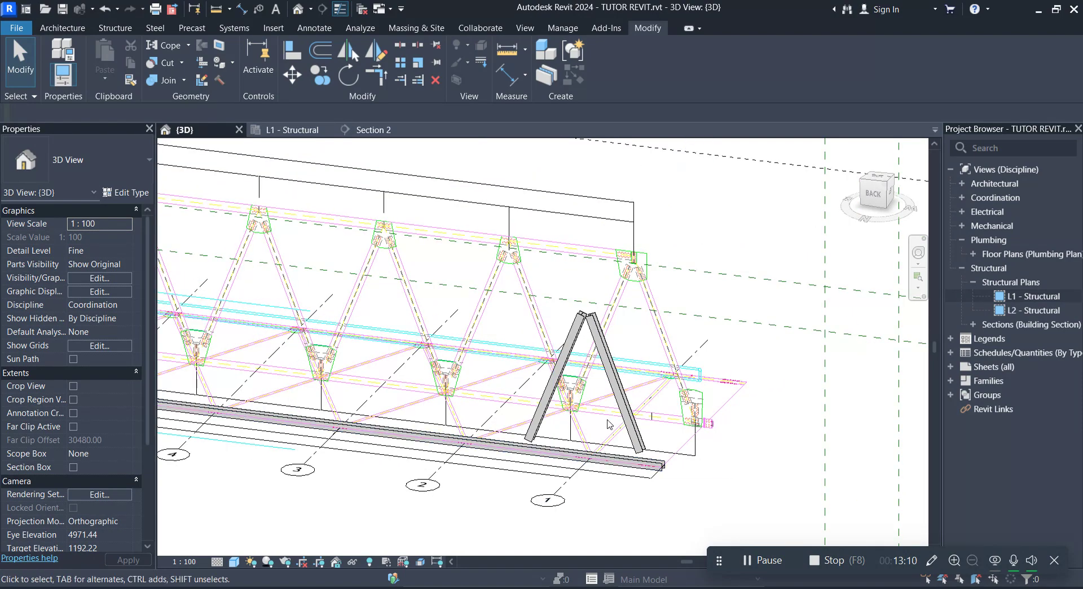
scroll(608, 424, "up", 2)
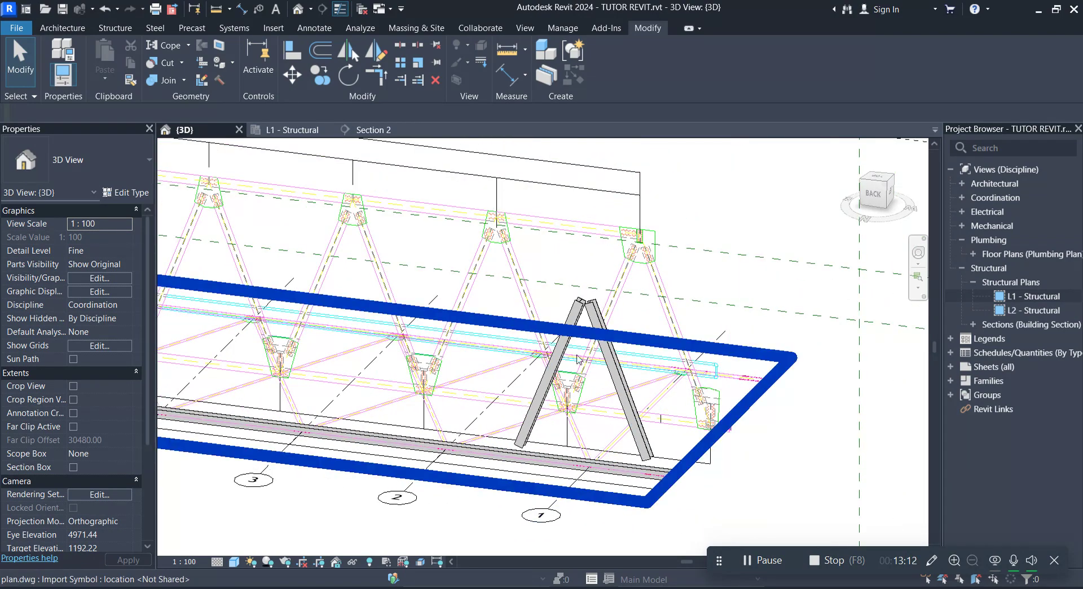
scroll(644, 237, "up", 3)
scroll(609, 240, "up", 2)
scroll(564, 226, "up", 2)
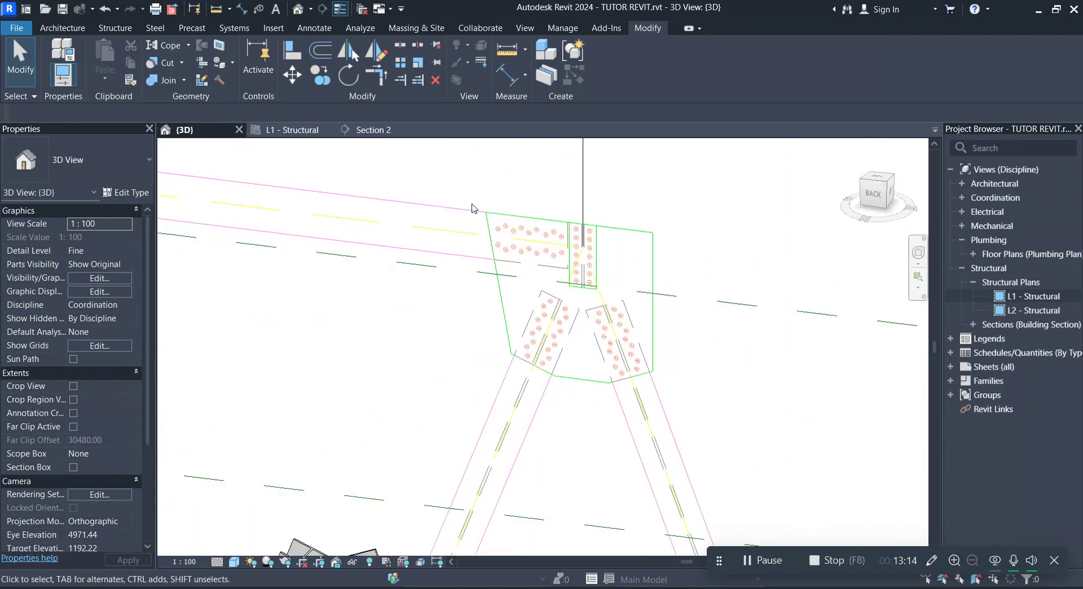
scroll(591, 229, "down", 2)
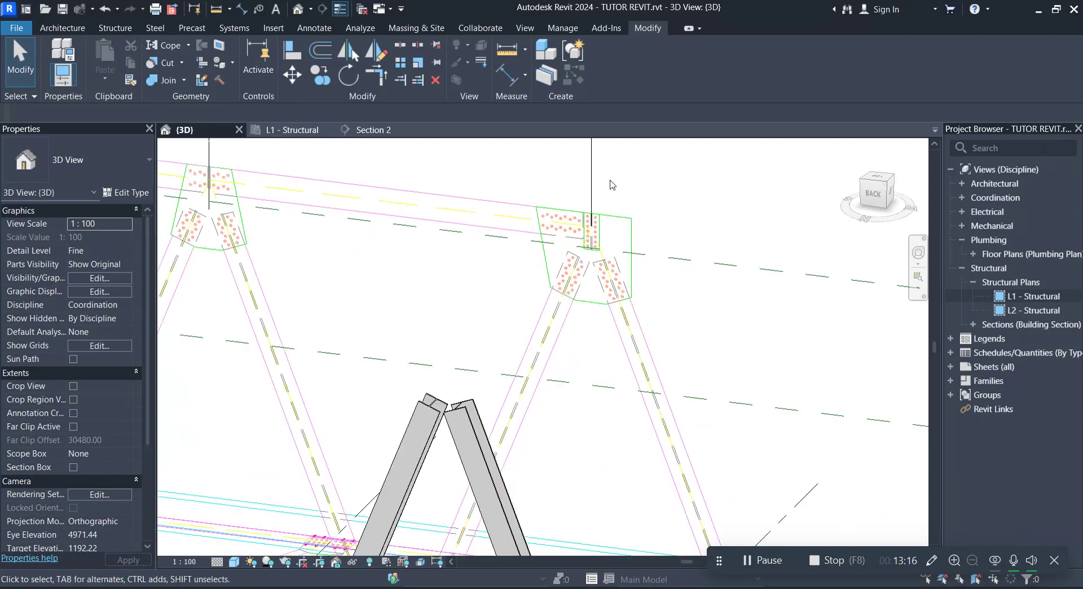
scroll(610, 186, "down", 1)
scroll(598, 203, "up", 2)
scroll(590, 218, "up", 1)
scroll(588, 218, "up", 2)
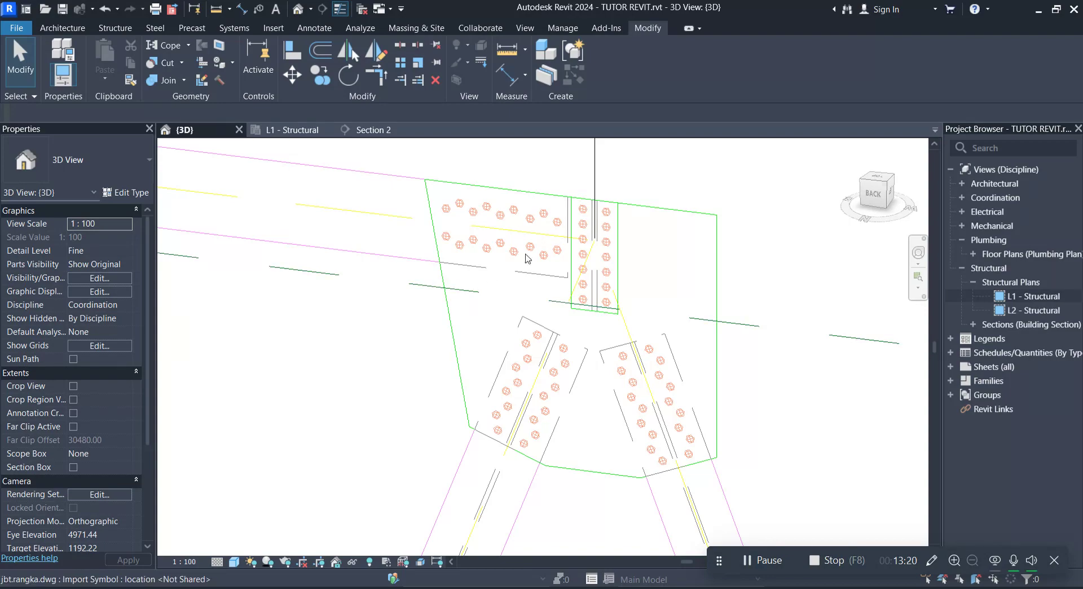
scroll(526, 259, "down", 3)
scroll(525, 259, "down", 3)
scroll(525, 258, "down", 2)
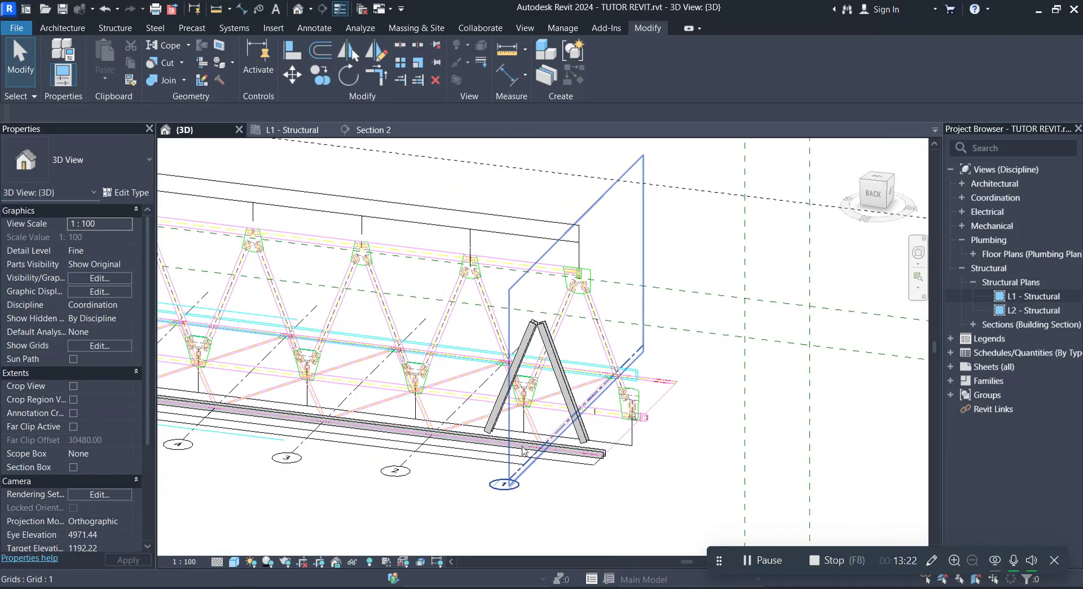
scroll(528, 440, "up", 2)
scroll(544, 426, "up", 2)
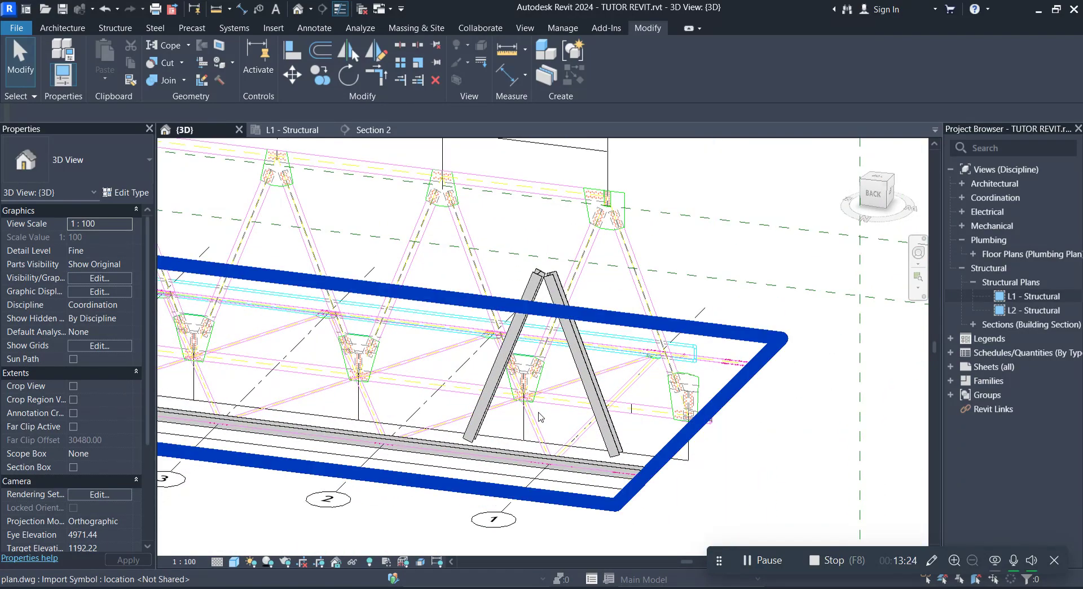